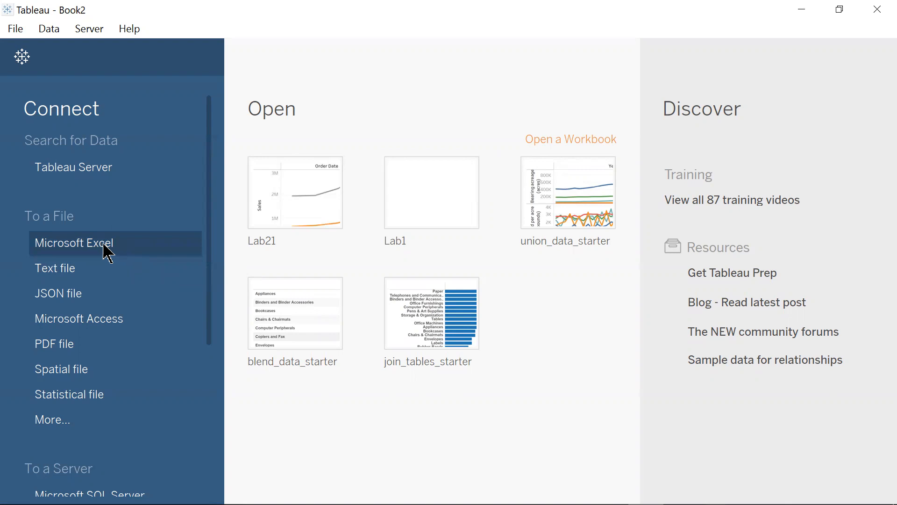
- Connect to the Excel file data_connection.xls in the 1 Intro Data Visualisation > L1 folder
left_click(106, 252)
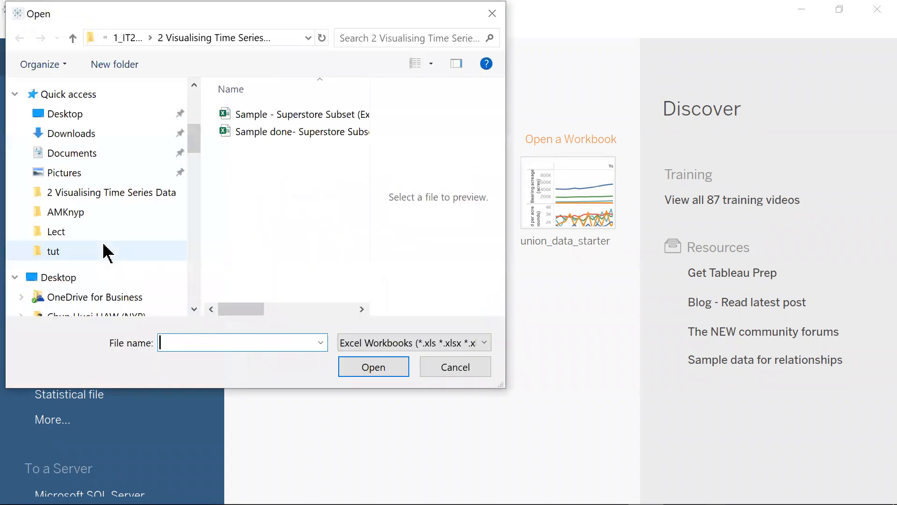
left_click(129, 38)
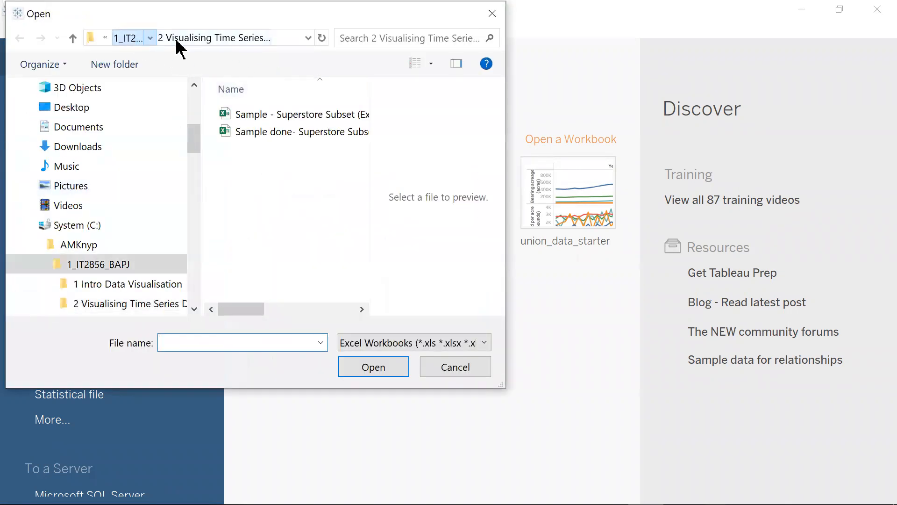
double_click(248, 115)
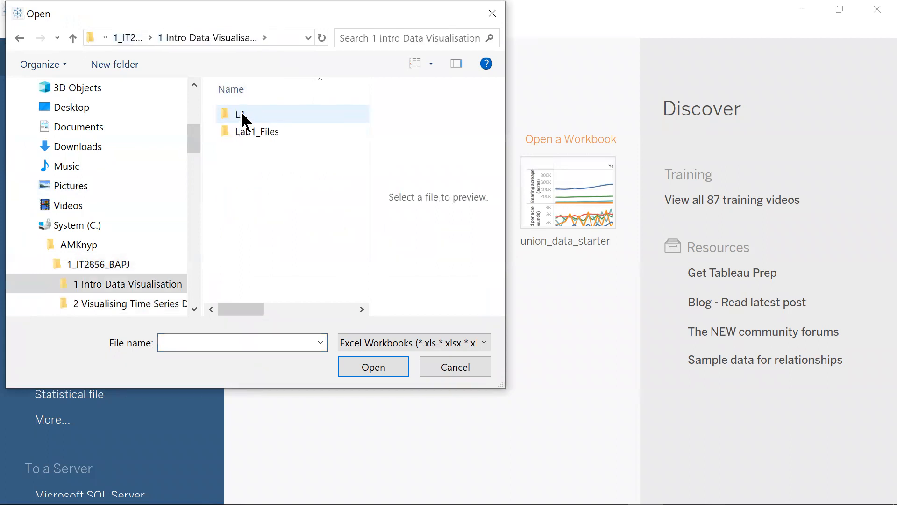
left_click(242, 117)
double_click(241, 114)
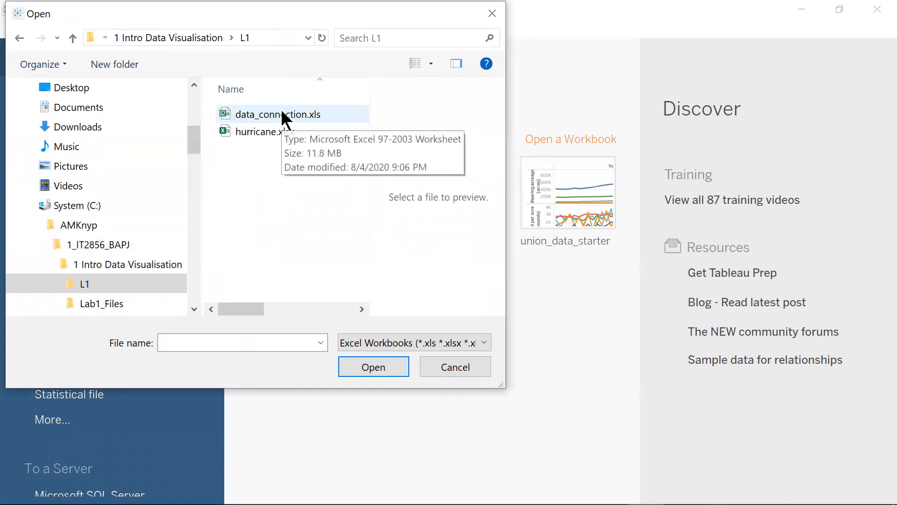
left_click(283, 114)
left_click(373, 367)
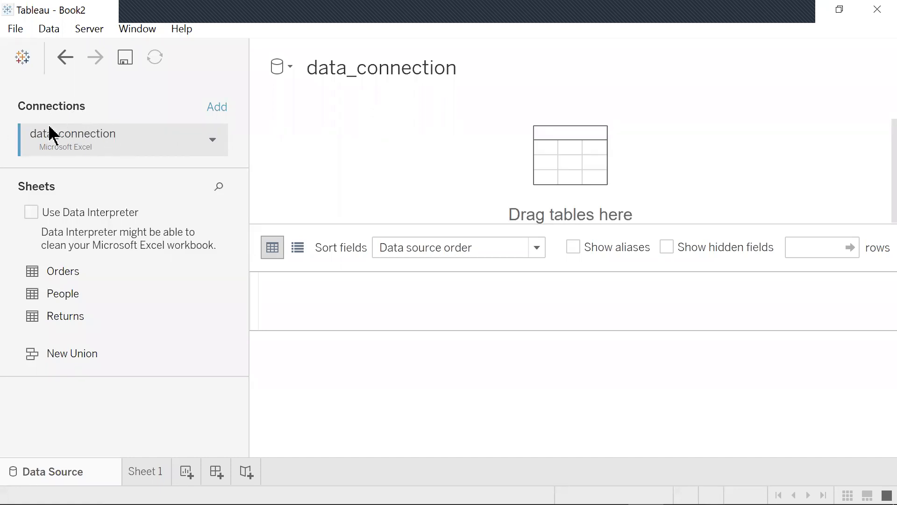
- Rename the data source to Orders Data
left_click(330, 69)
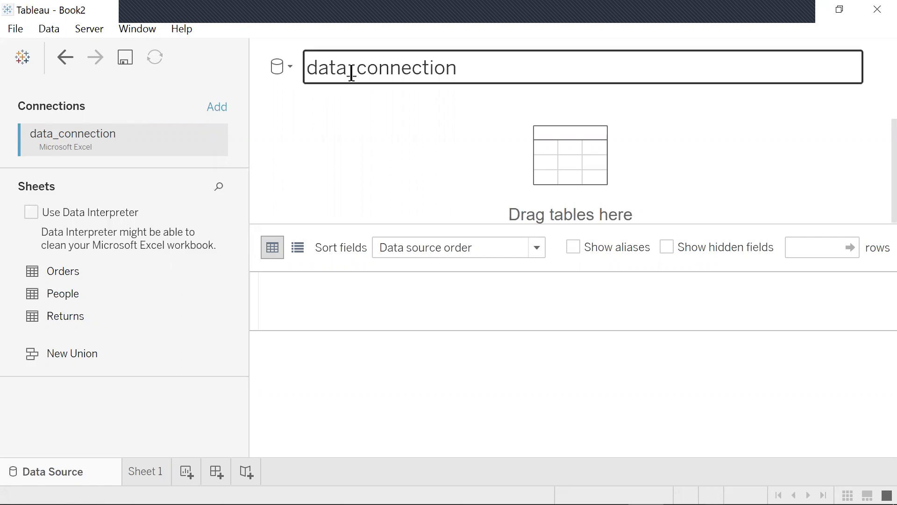
double_click(317, 67)
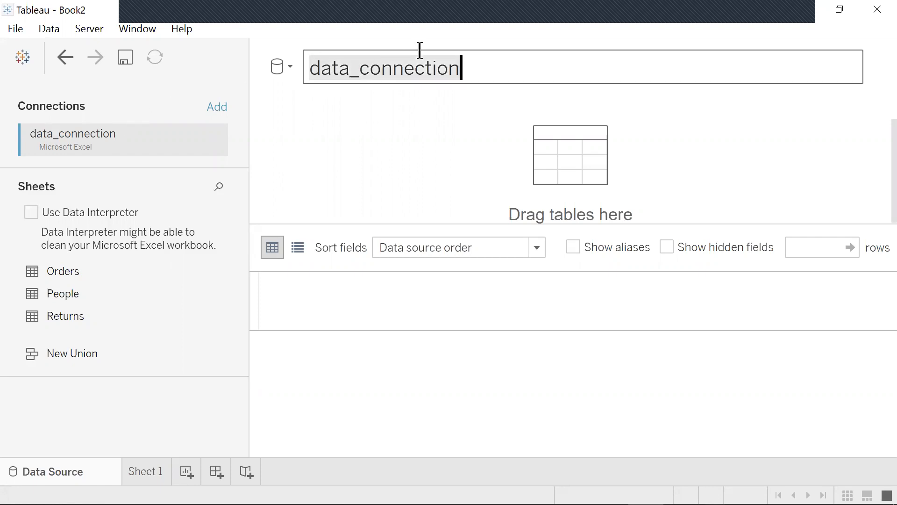
key("BackSpace")
type("Order")
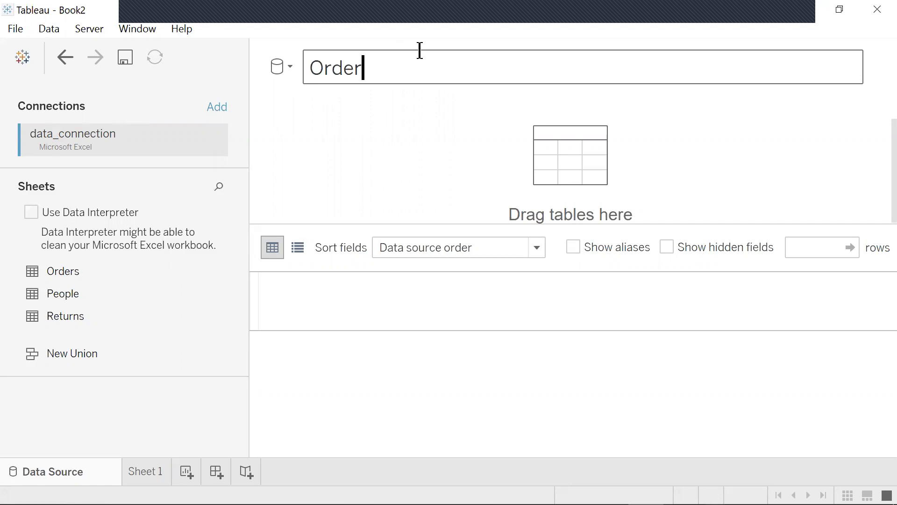
type("s Data")
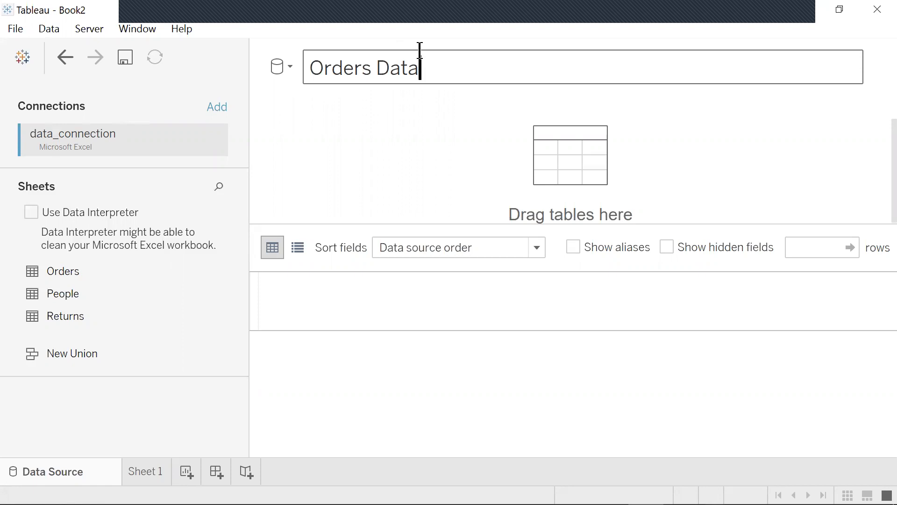
left_click(216, 293)
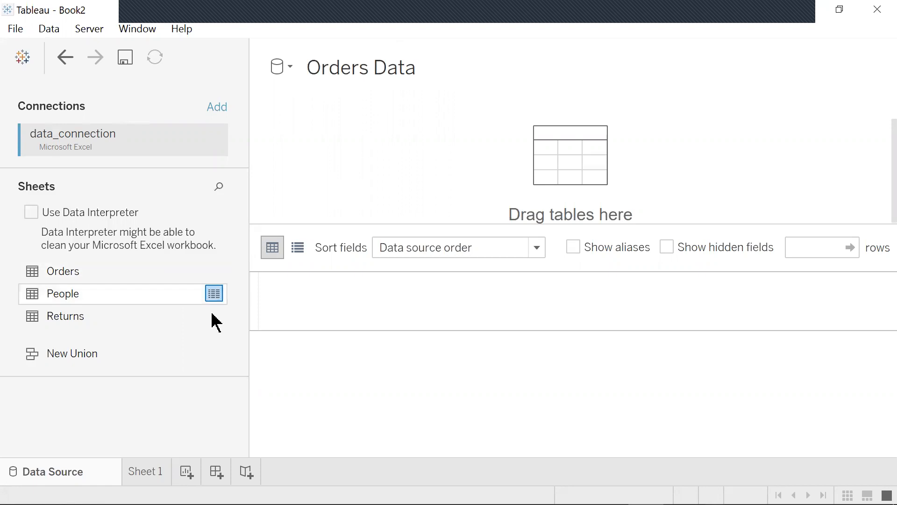
- Add the Orders sheet to the data source canvas
left_click(145, 471)
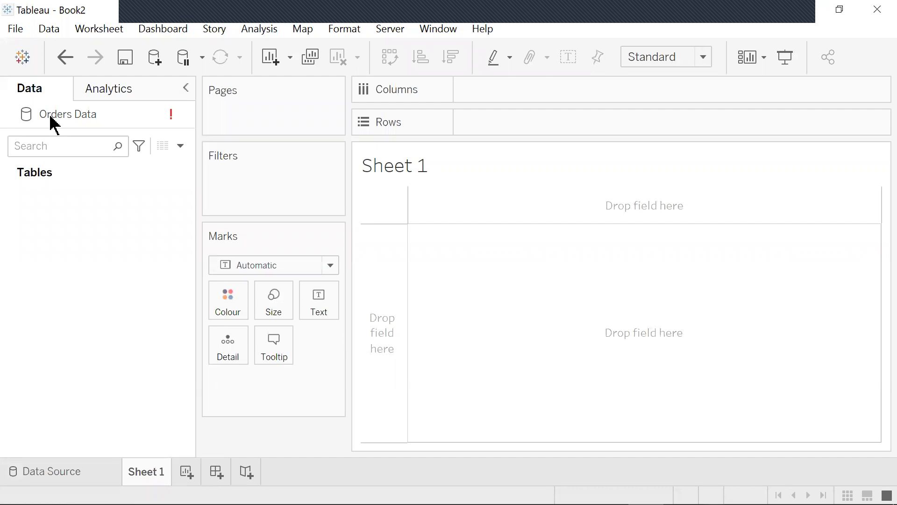
left_click(78, 474)
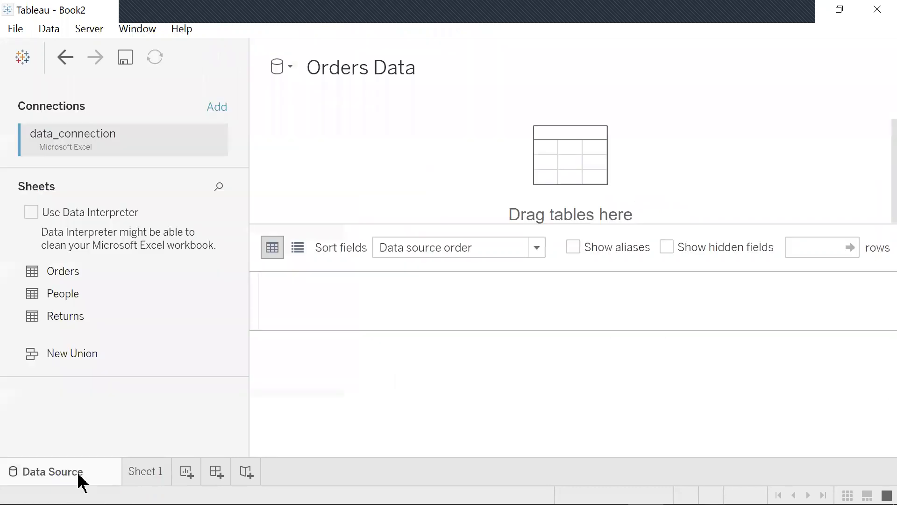
left_click(71, 272)
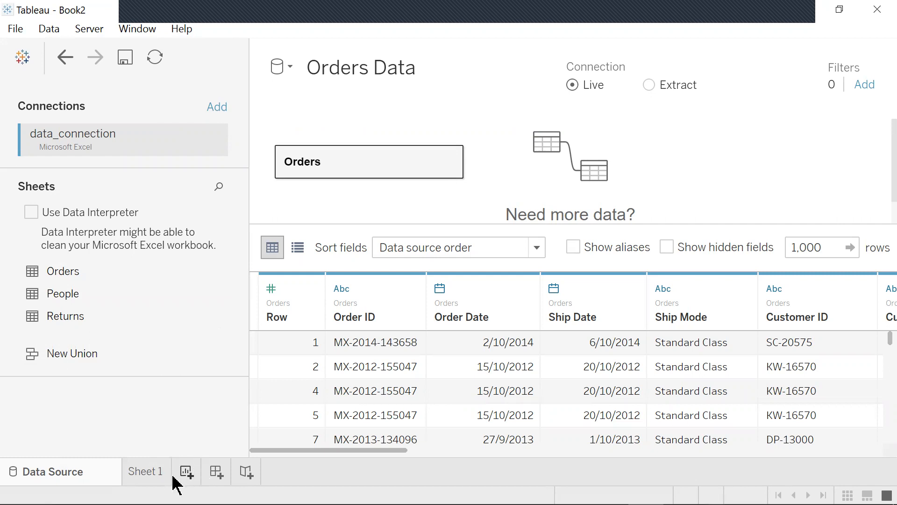
- Switch to the metadata grid and rename the Row field to Row ID
left_click(297, 248)
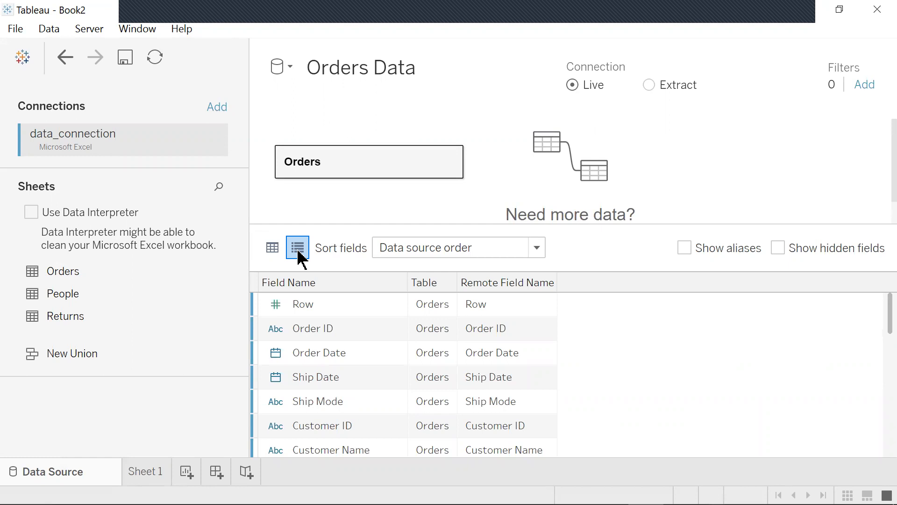
left_click(481, 305)
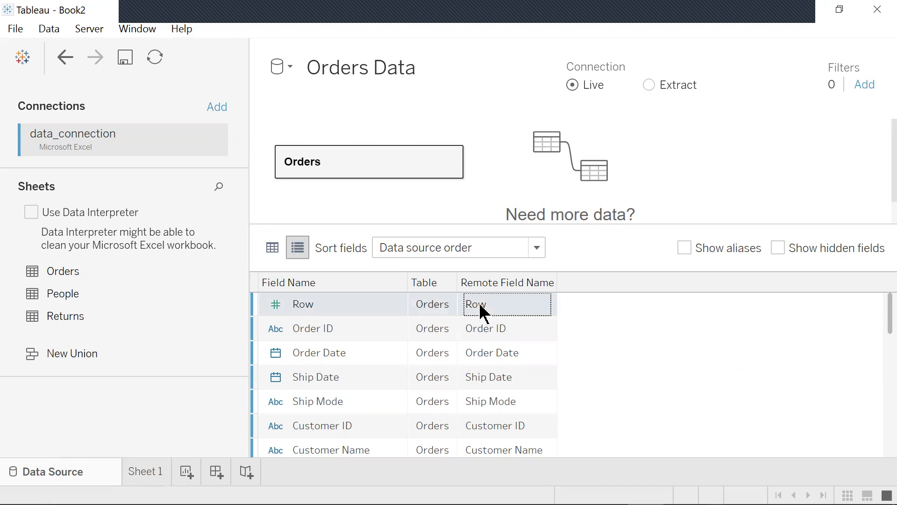
right_click(482, 311)
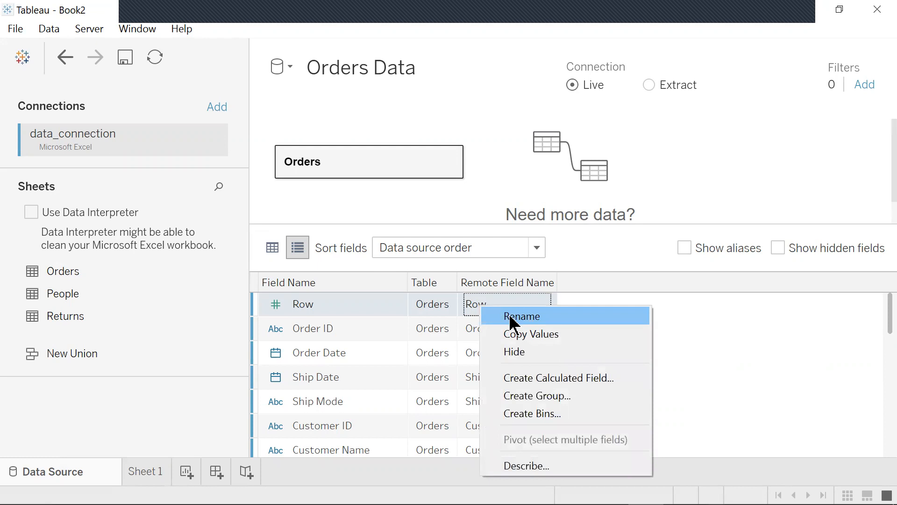
left_click(336, 308)
left_click(336, 311)
right_click(337, 310)
left_click(373, 321)
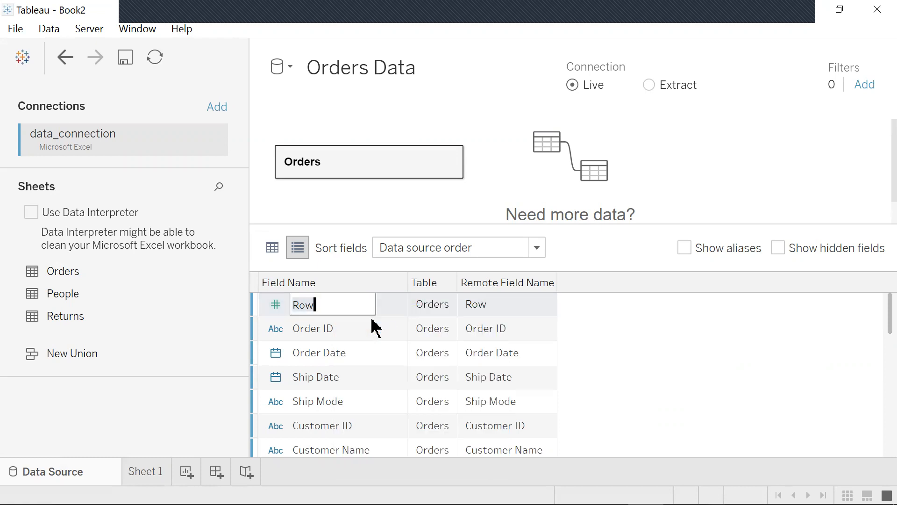
key("BackSpace")
type("ID")
key("BackSpace")
key("BackSpace")
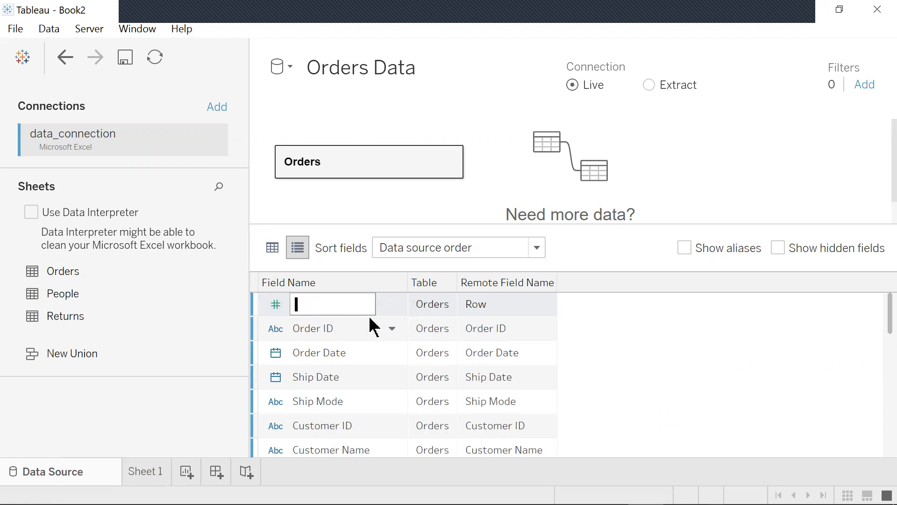
type("Row ID")
key("Return")
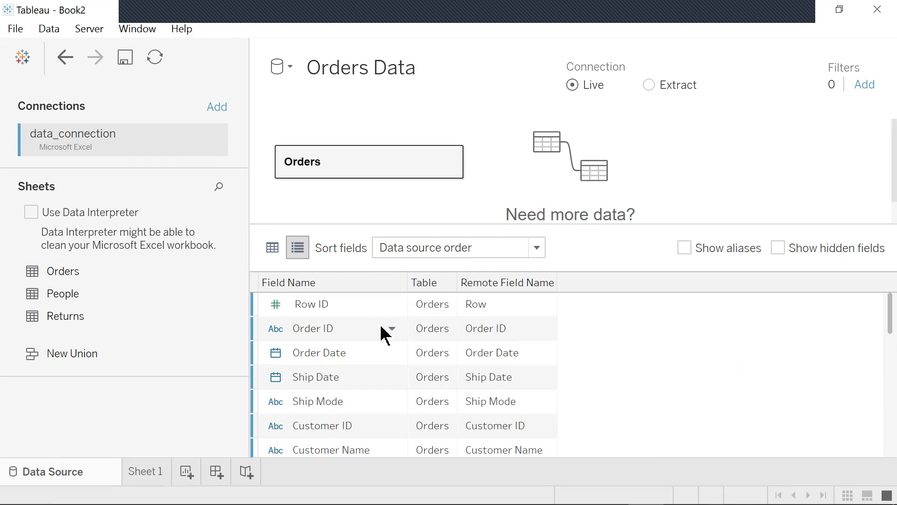
- Rename the Global Area field to Country
scroll(327, 334, "down", 1)
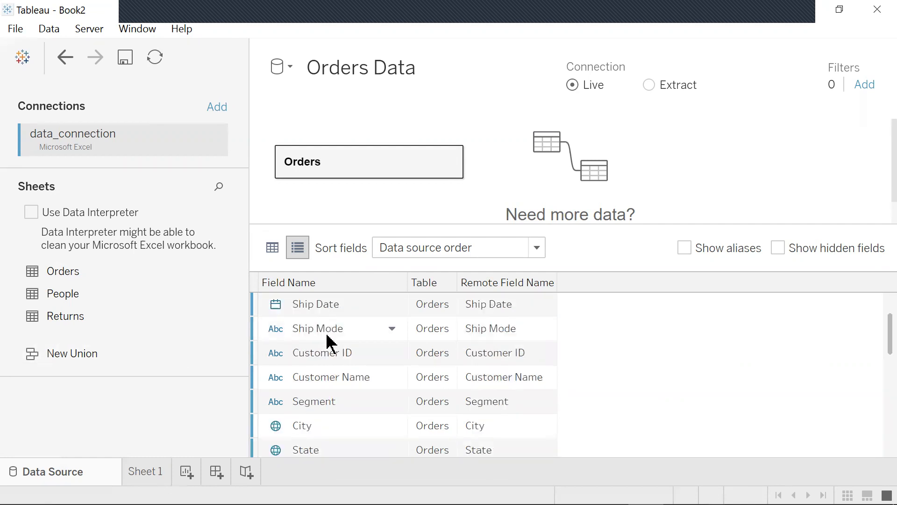
scroll(327, 336, "down", 1)
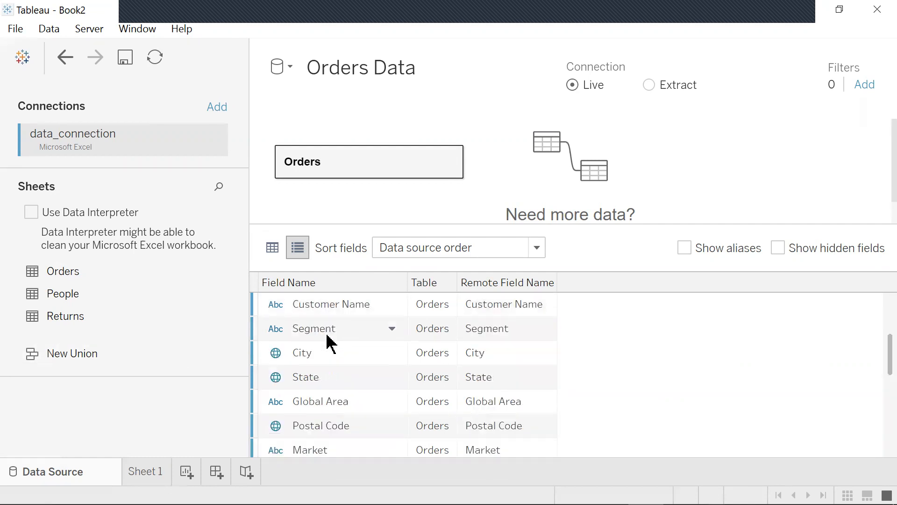
left_click(389, 401)
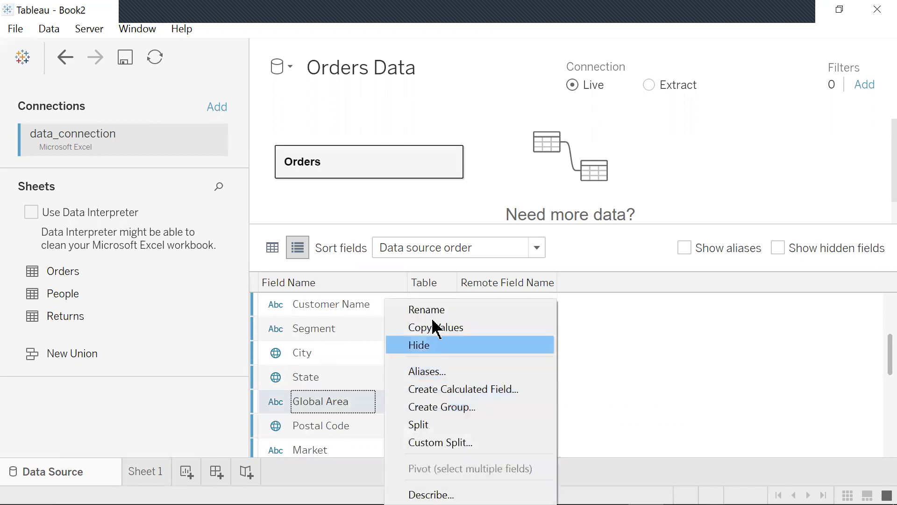
left_click(435, 310)
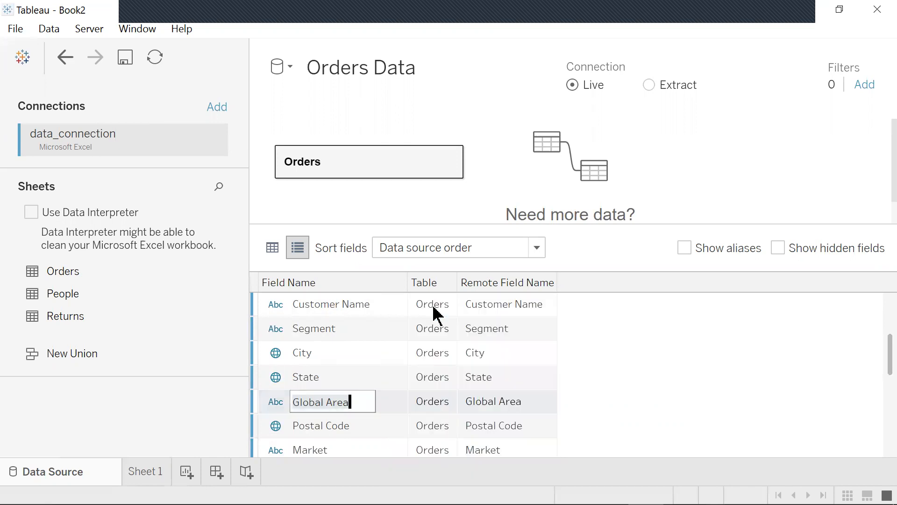
key("BackSpace")
type("Country")
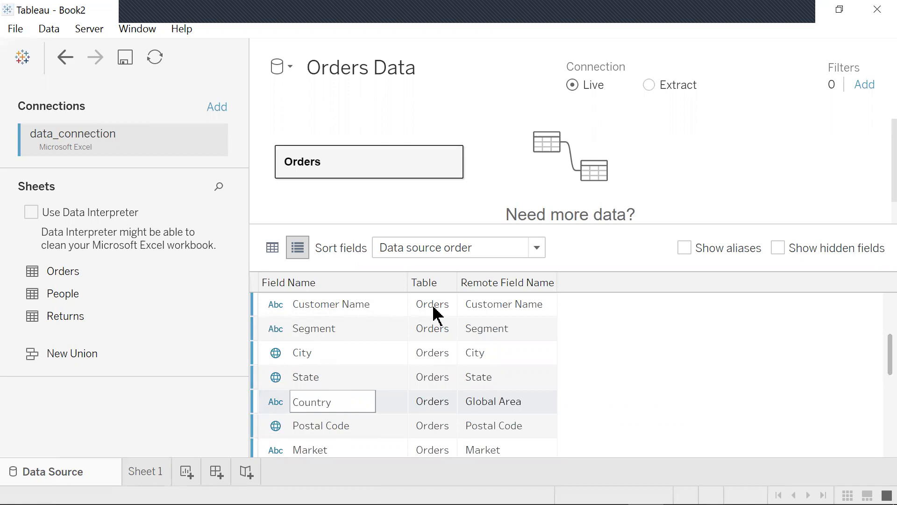
key("Return")
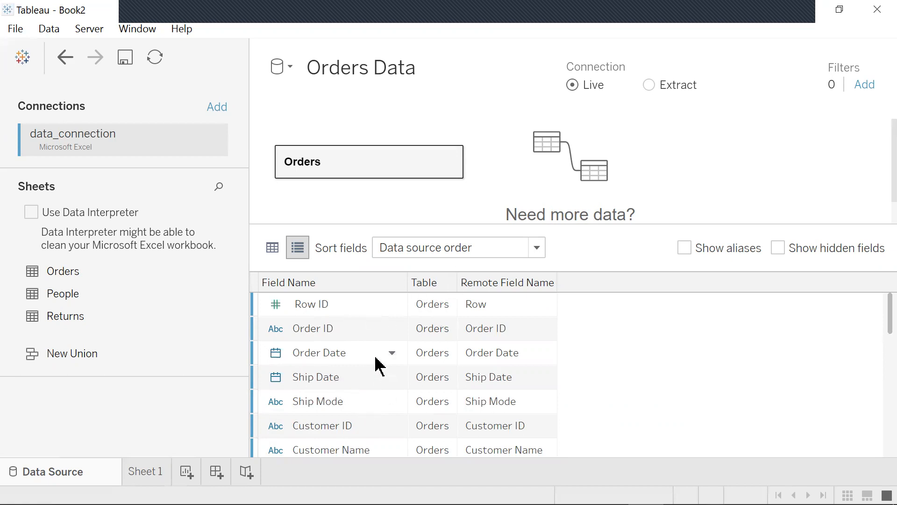
- Assign the Country/Region geographic role to the Country field
scroll(377, 362, "down", 3)
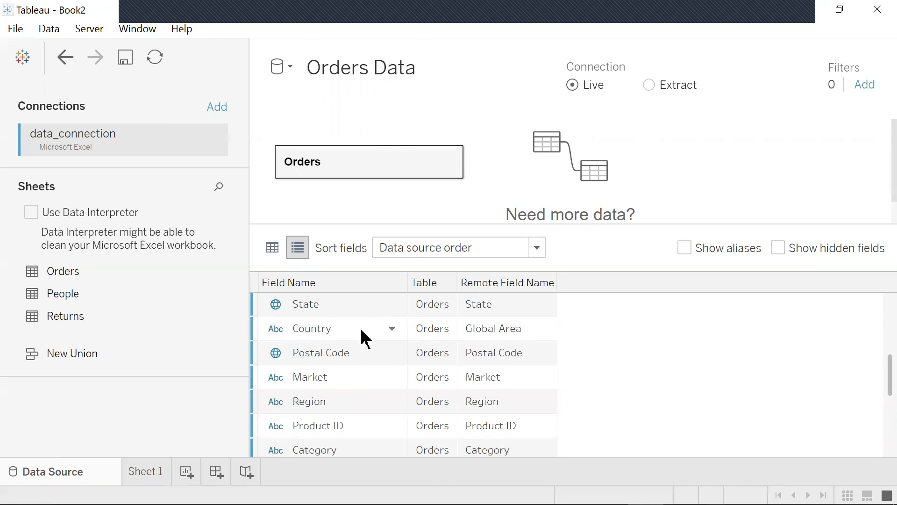
left_click(392, 329)
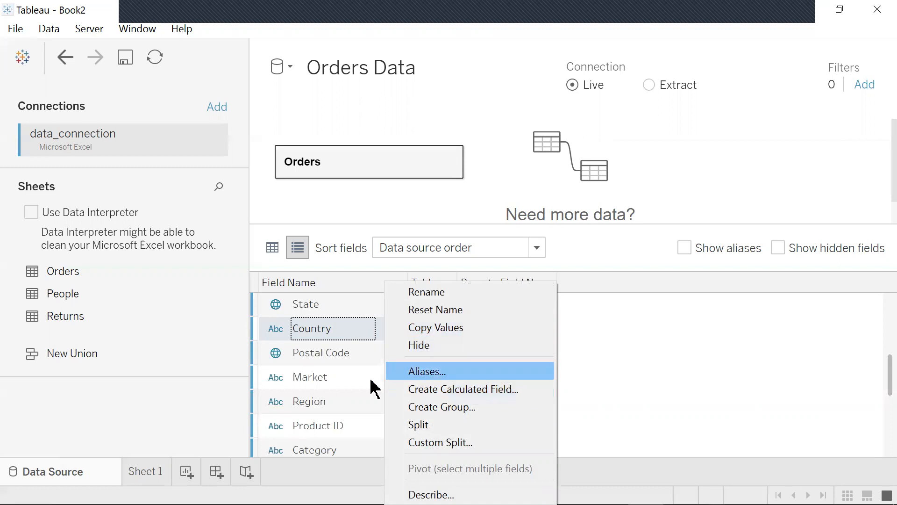
left_click(274, 329)
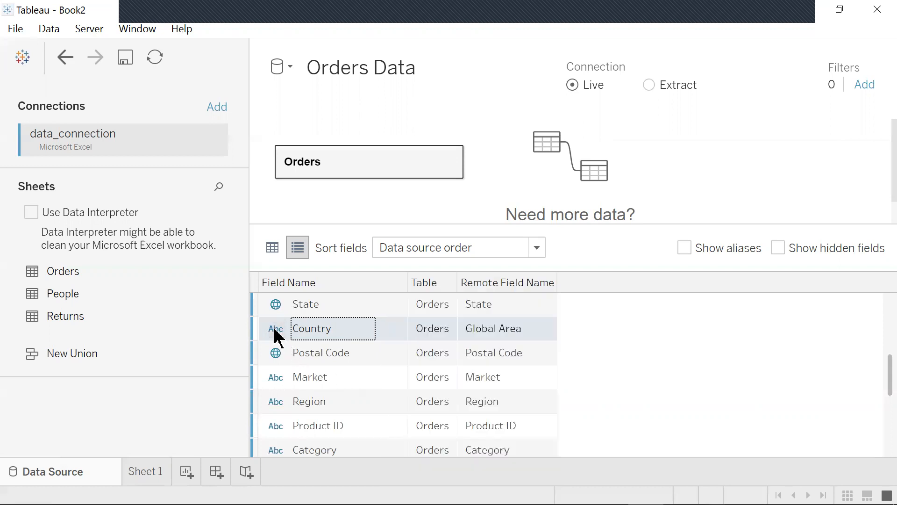
left_click(275, 329)
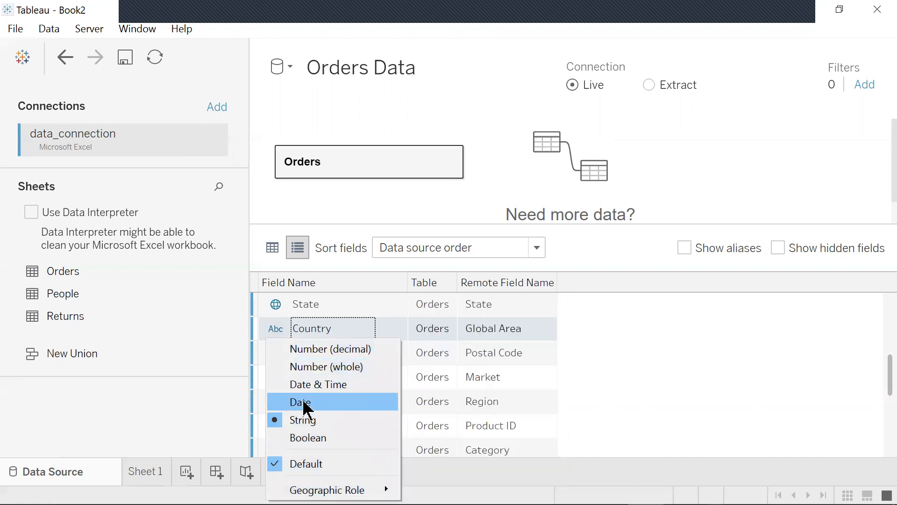
mouse_move(322, 489)
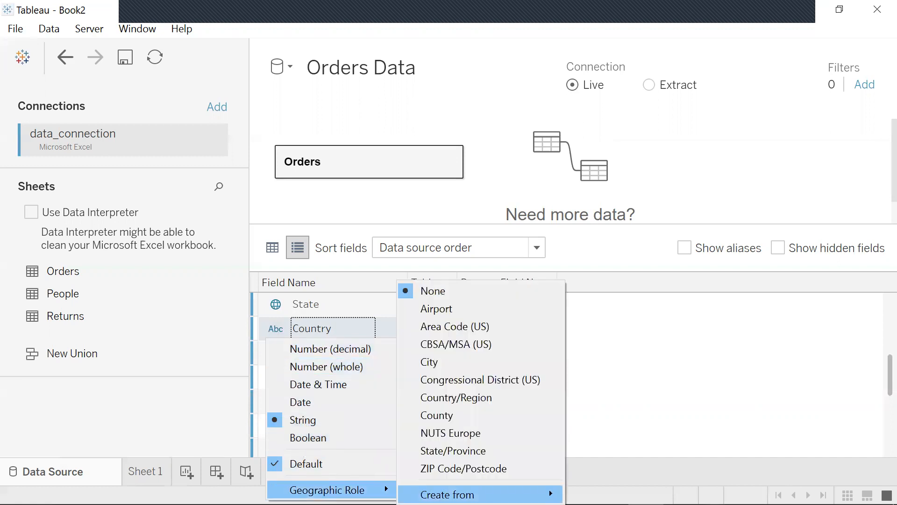
mouse_move(449, 494)
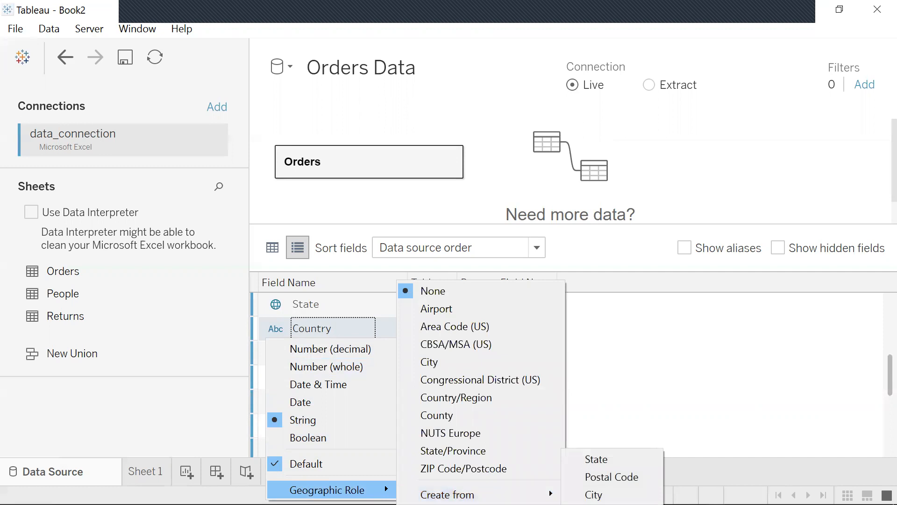
left_click(478, 405)
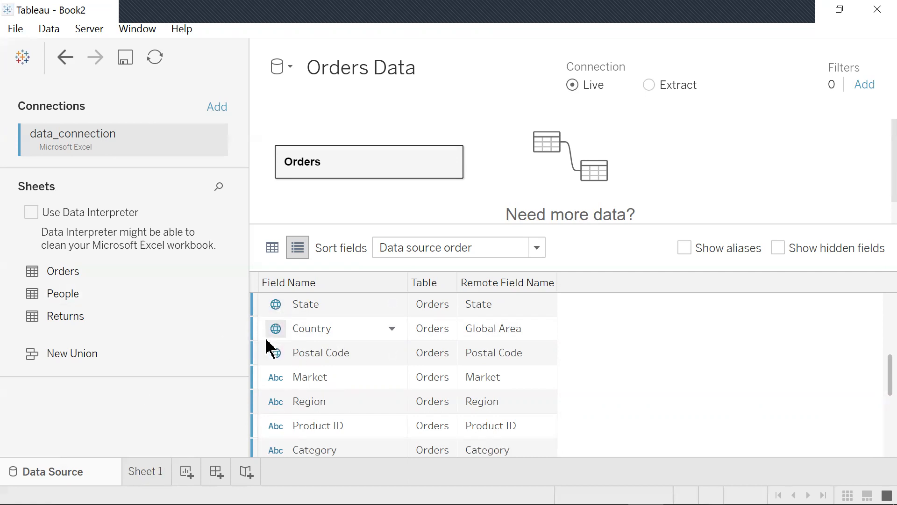
- Open Sheet 1 and inspect the Country field's menu in the data pane
left_click(148, 471)
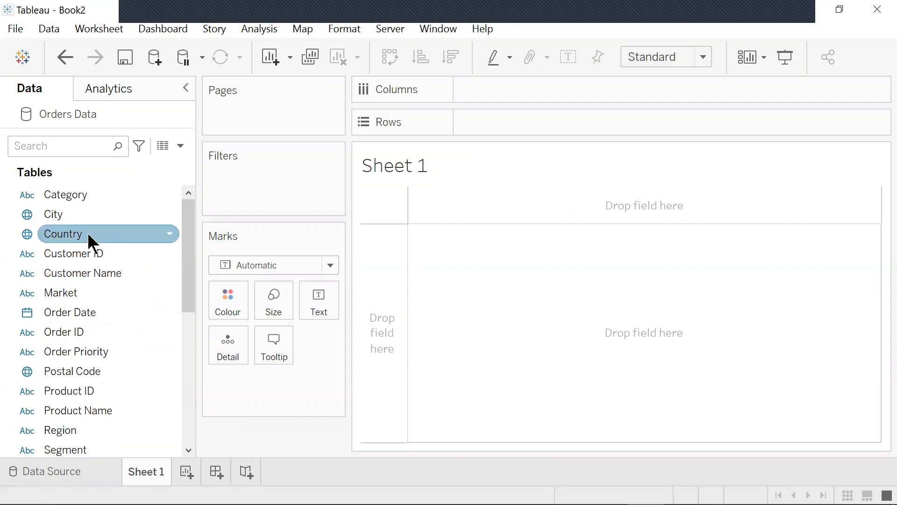
left_click(169, 234)
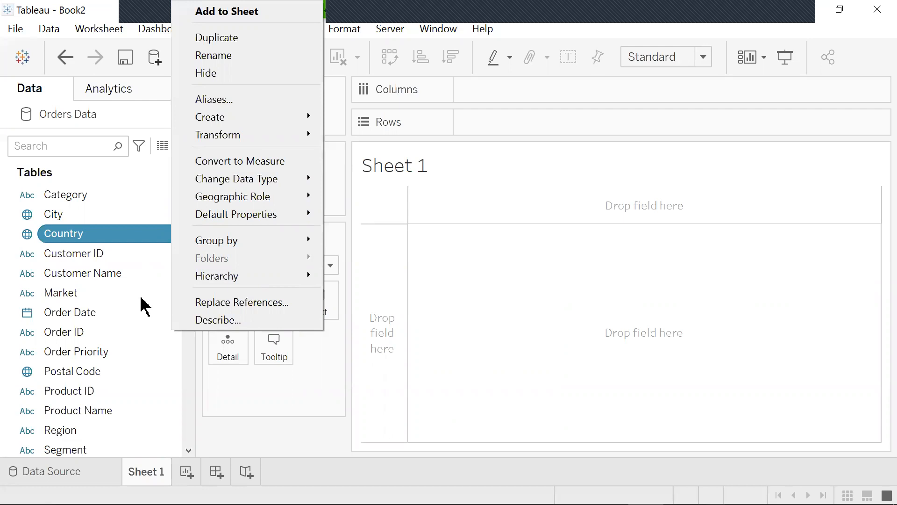
left_click(477, 325)
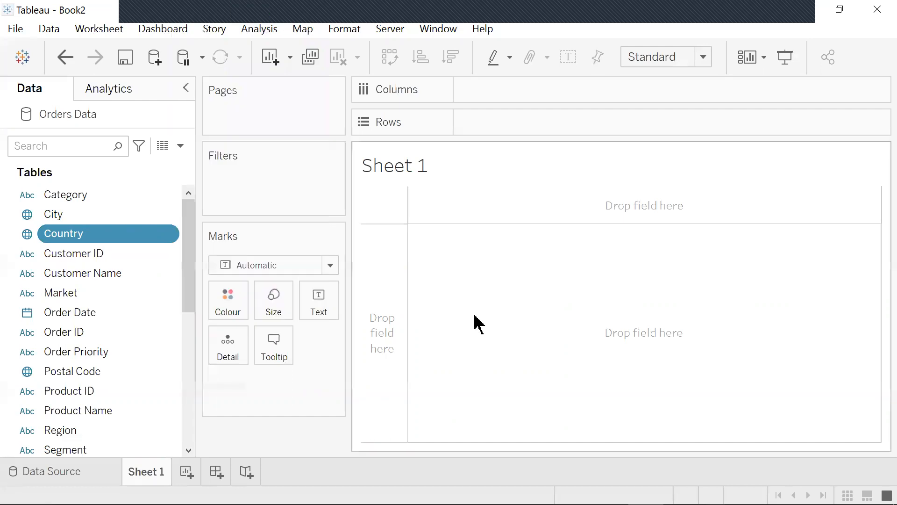
left_click(16, 29)
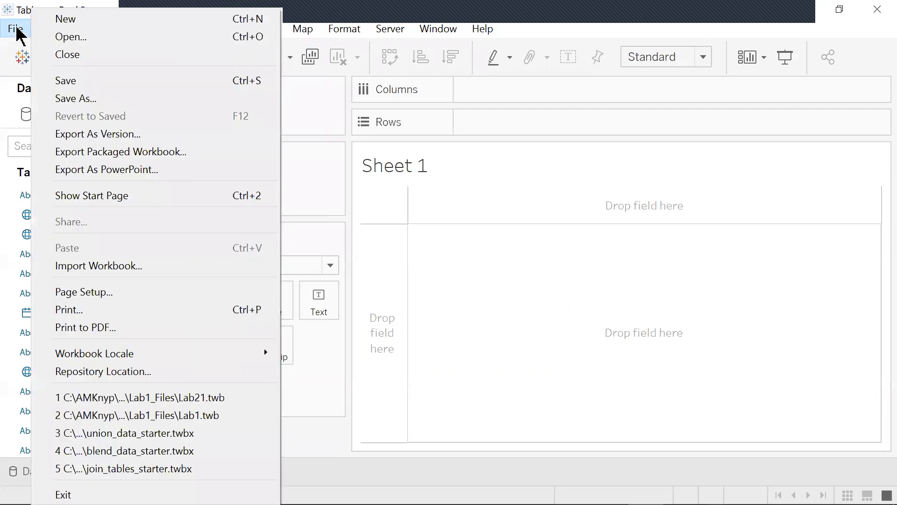
left_click(72, 38)
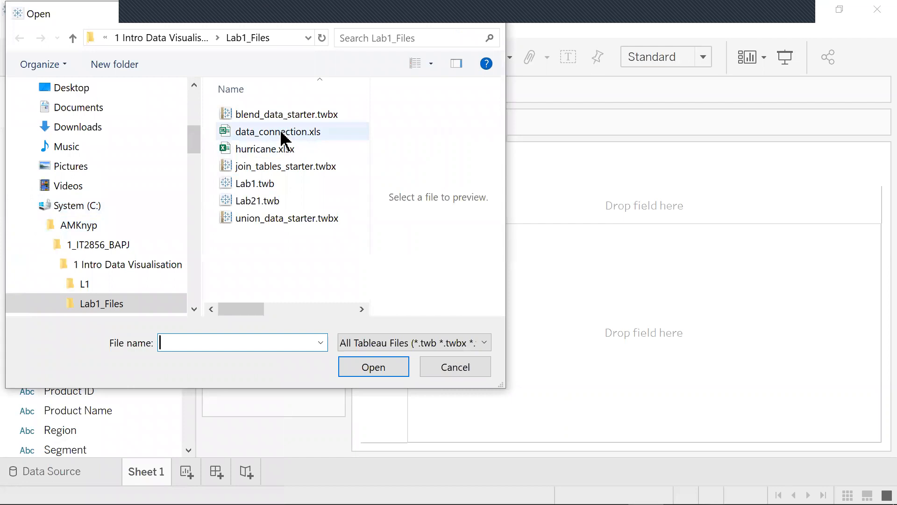
left_click(184, 37)
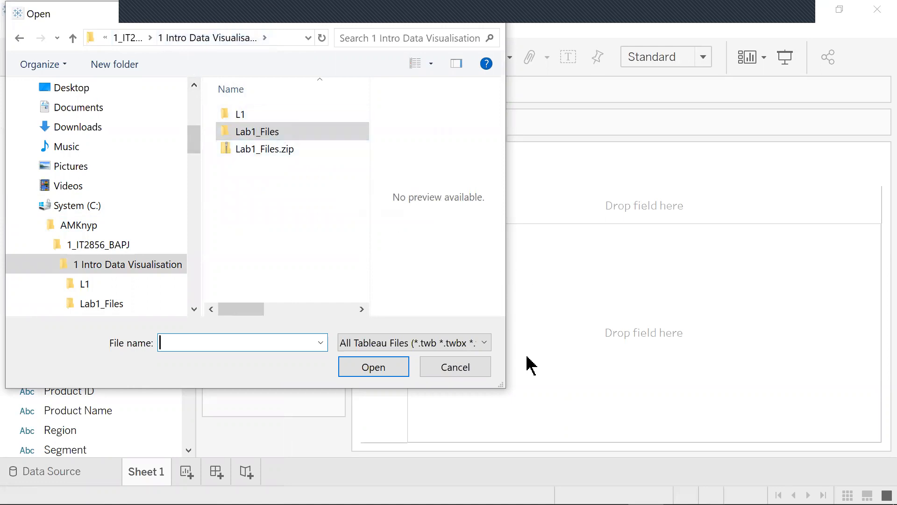
left_click(480, 373)
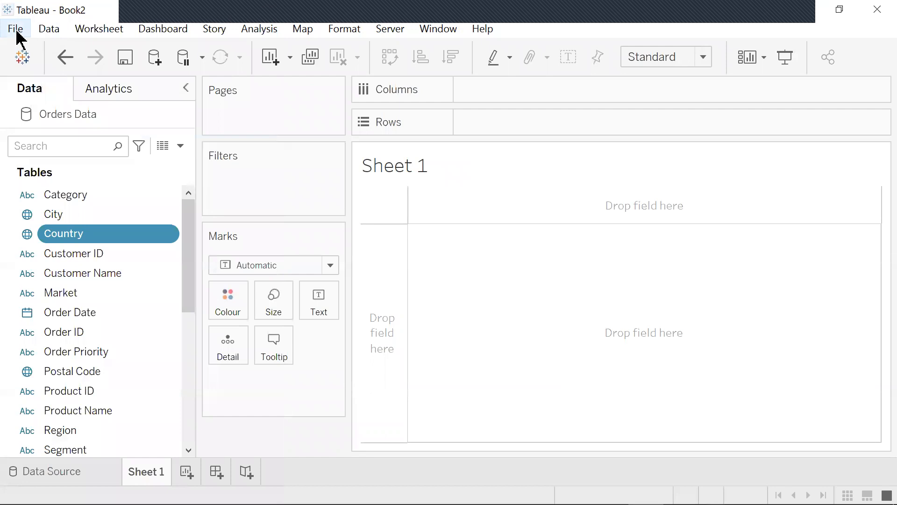
left_click(6, 13)
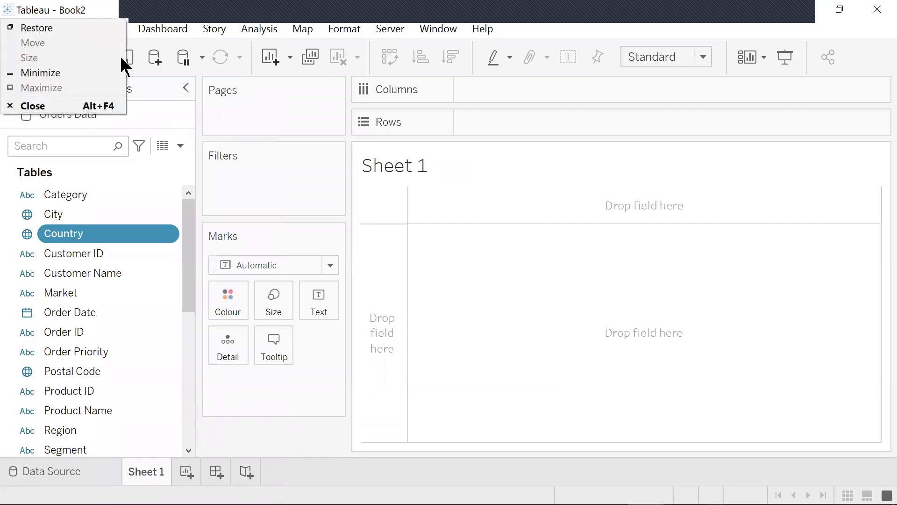
left_click(168, 121)
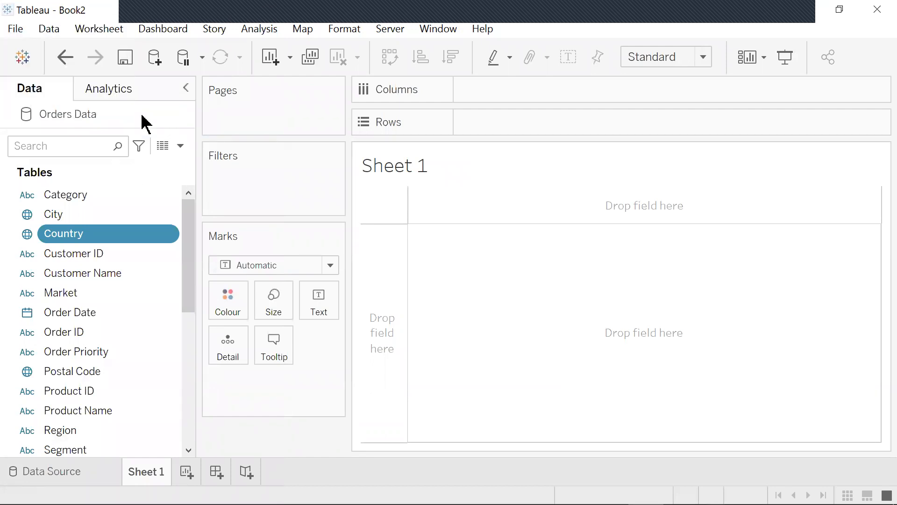
- Return to the Tableau start page
left_click(15, 29)
left_click(72, 20)
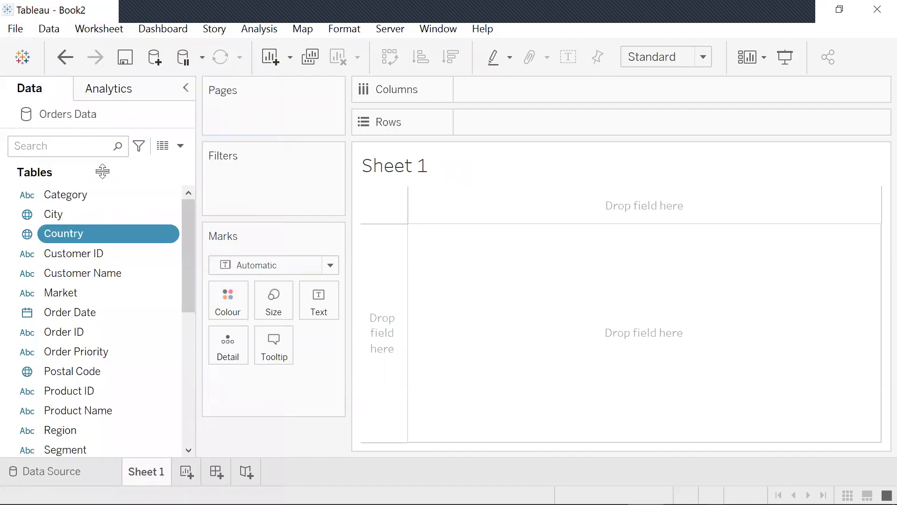
left_click(16, 33)
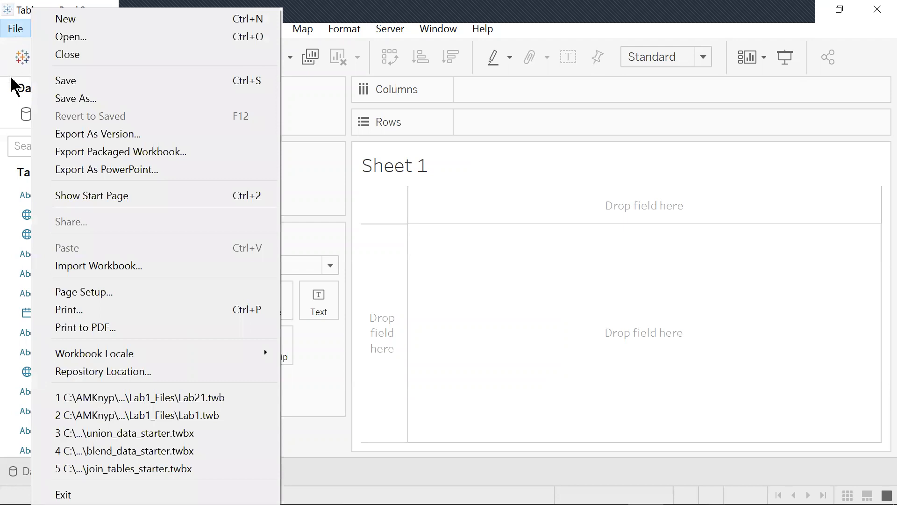
left_click(88, 197)
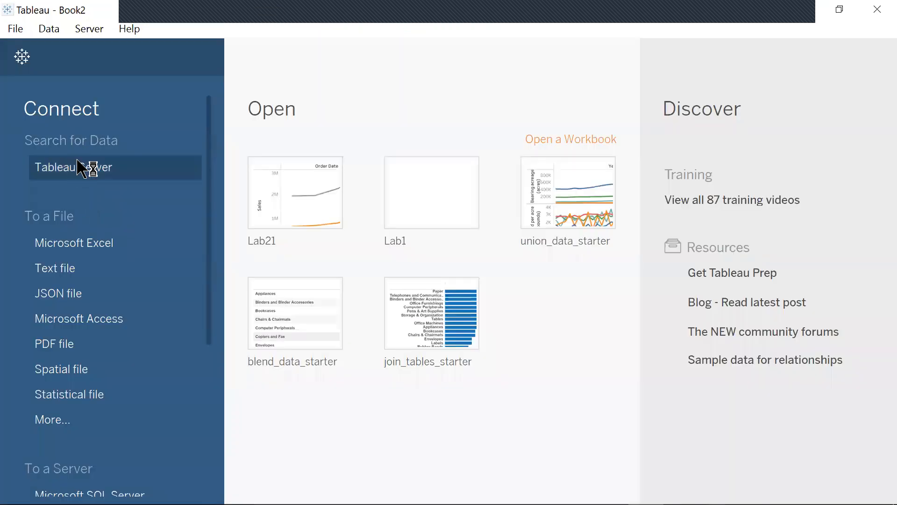
- Connect to the Excel file hurricane.xlsx and add the Hurricane Data sheet to the data source canvas
left_click(96, 255)
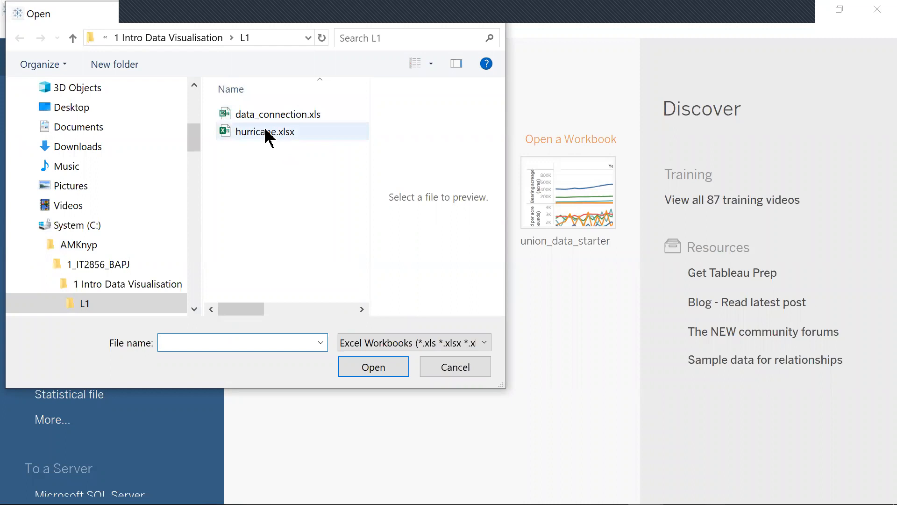
left_click(256, 134)
left_click(372, 369)
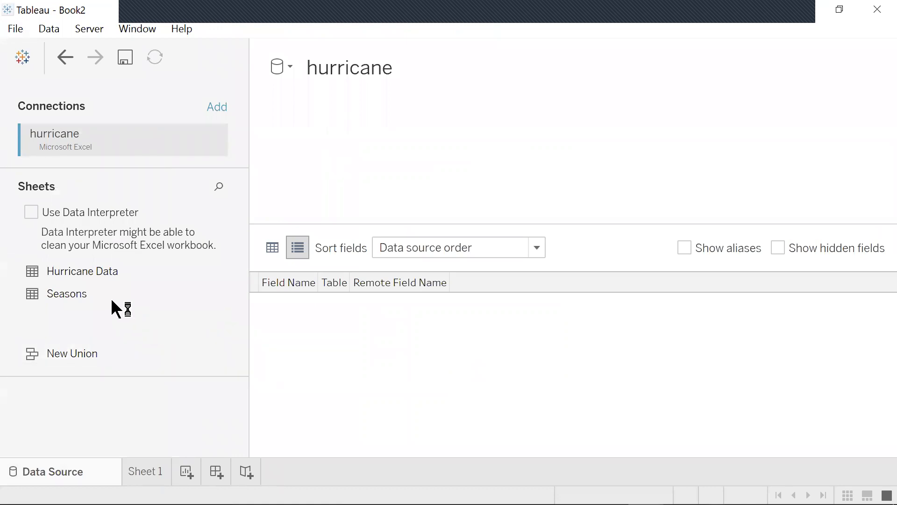
left_click_drag(99, 270, 480, 151)
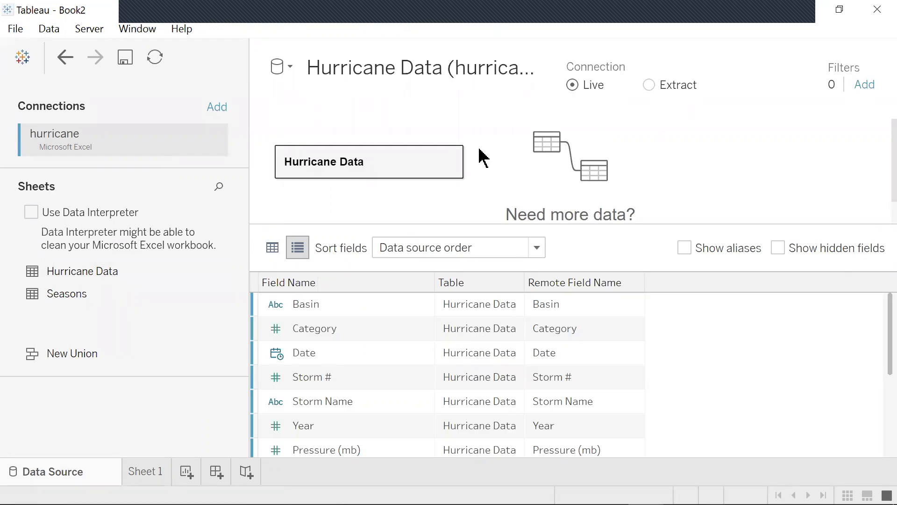
- Open Sheet 1 and rename the Lat (deg) field to Latitude
left_click(139, 469)
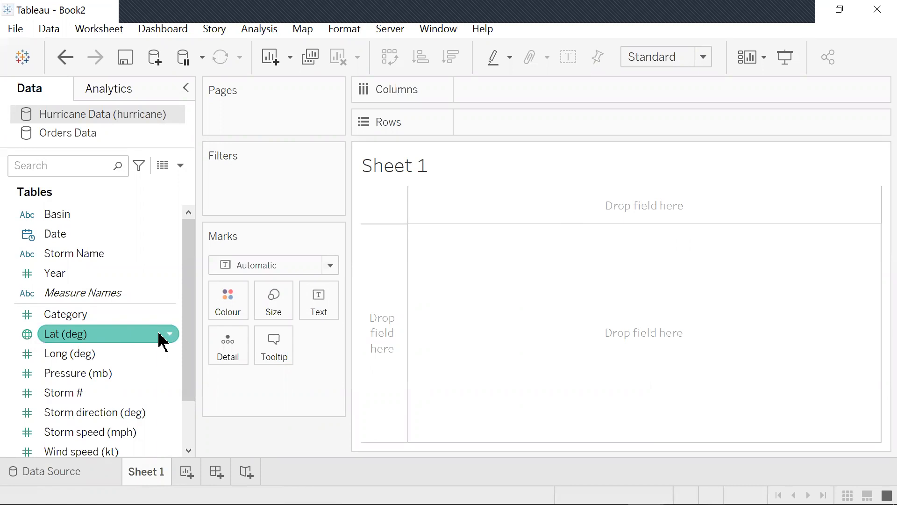
right_click(159, 334)
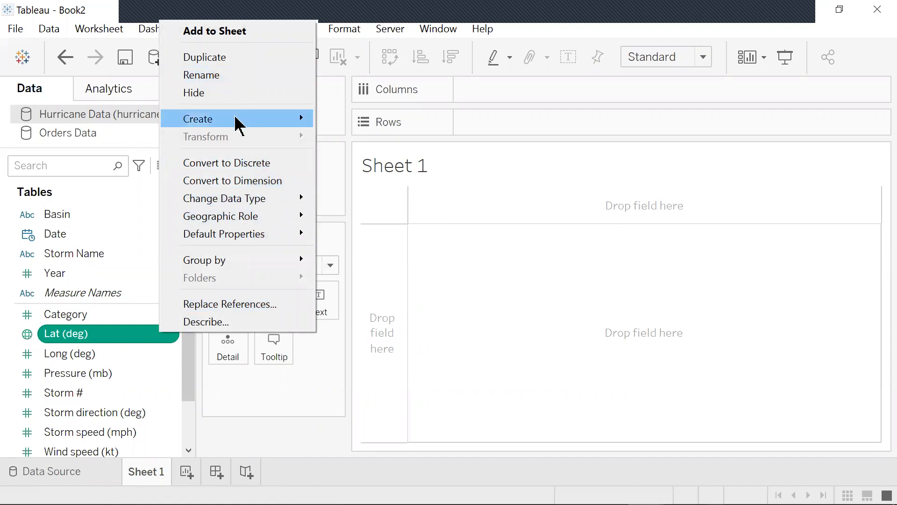
left_click(226, 76)
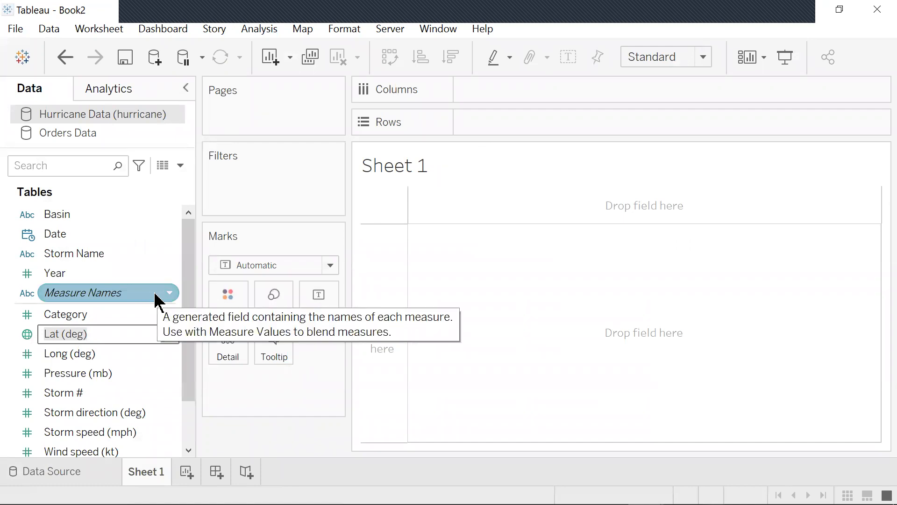
key("BackSpace")
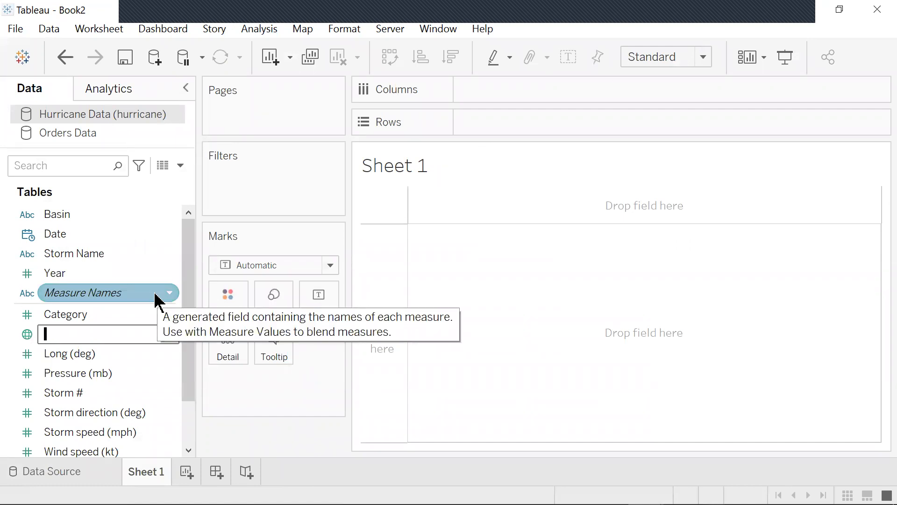
type("Latitude")
key("Return")
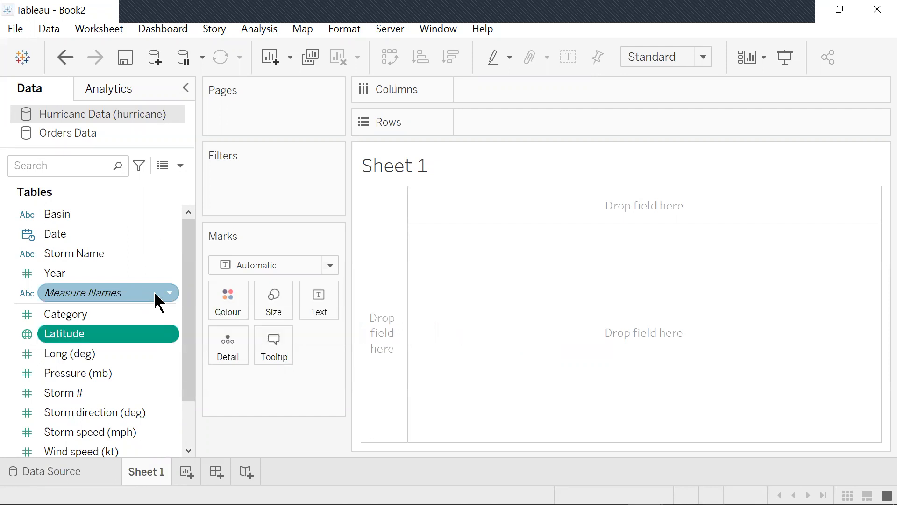
- Rename the Long (deg) field to Longitude
right_click(101, 357)
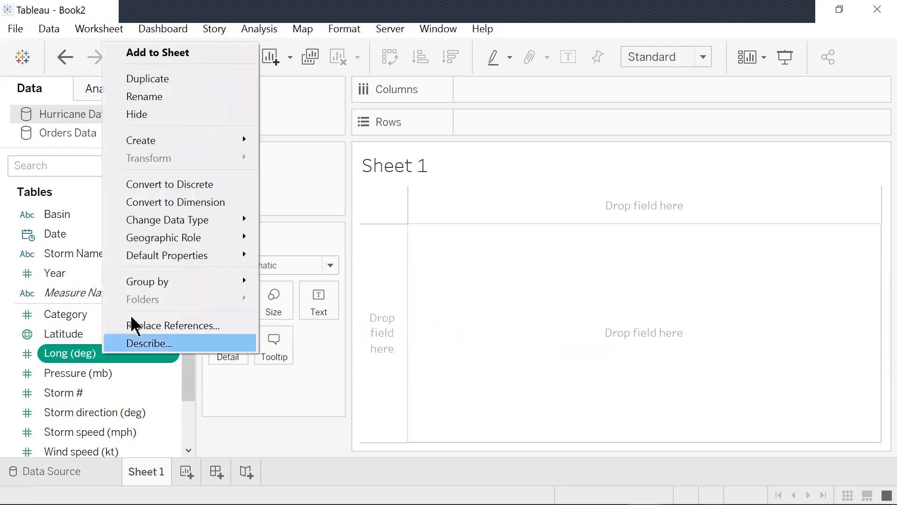
left_click(159, 96)
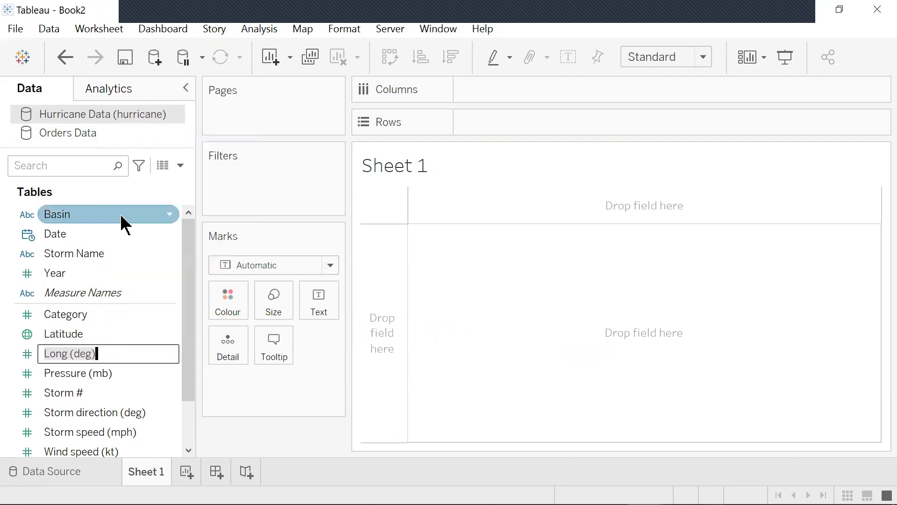
key("BackSpace")
type("Longitude")
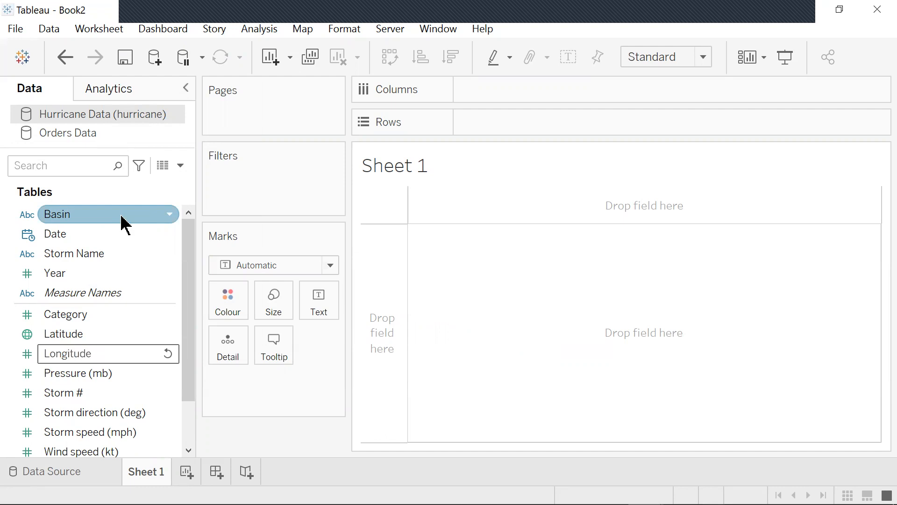
key("Return")
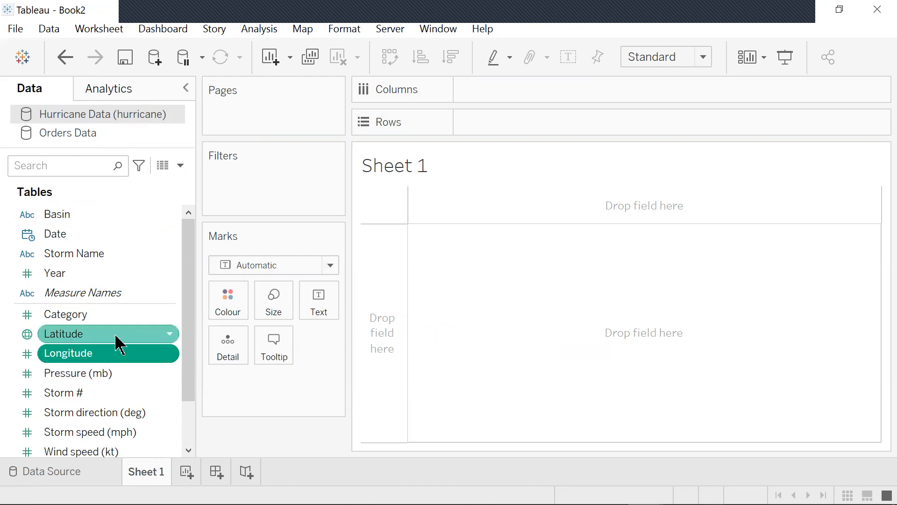
- Assign the Longitude geographic role to the Longitude field
left_click(168, 355)
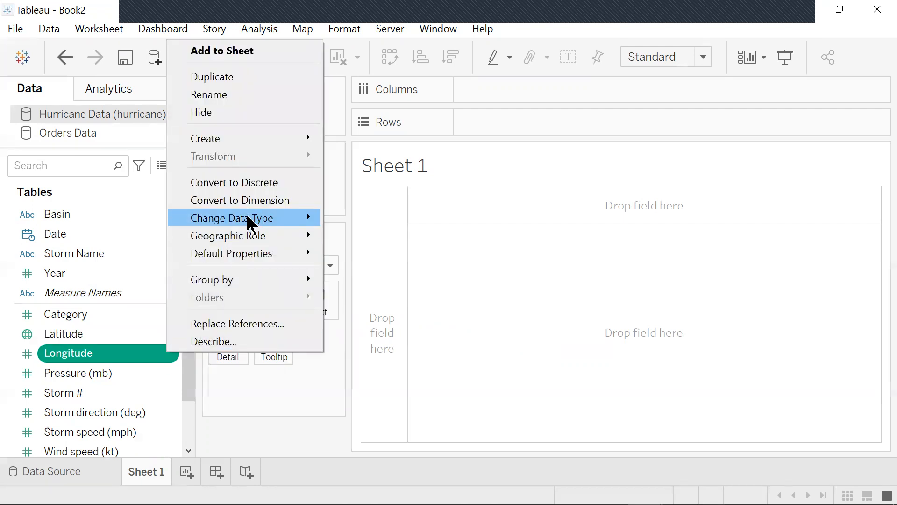
mouse_move(251, 240)
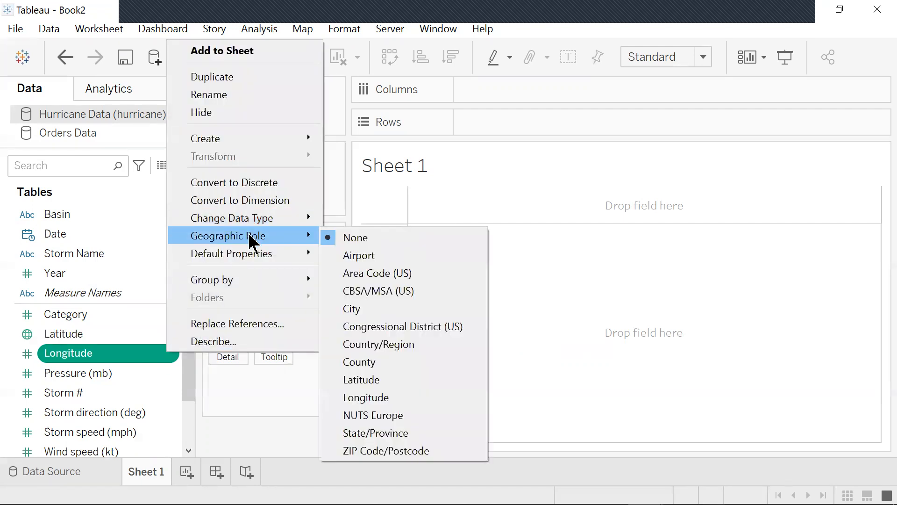
left_click(392, 398)
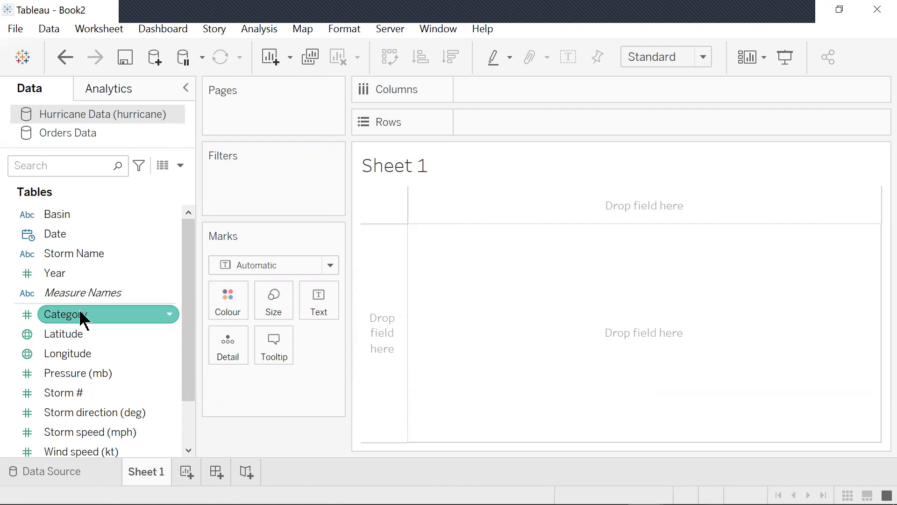
- Convert the Category field to a dimension
left_click(169, 314)
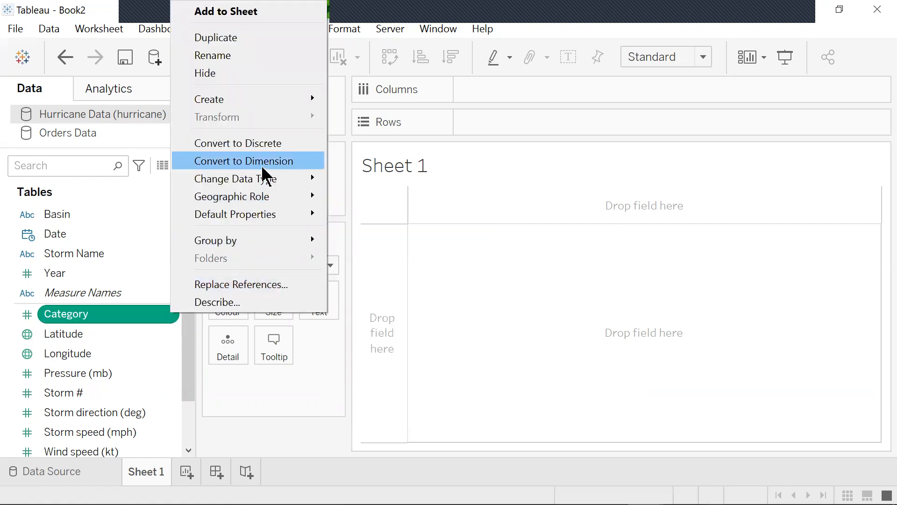
left_click(260, 162)
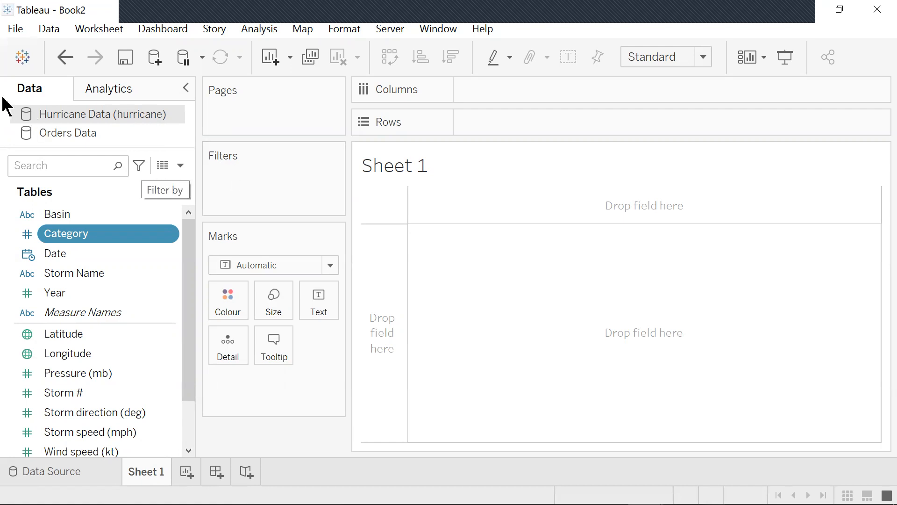
- Set the Category field's default colours, making category 4 brown and category 5 grey
left_click(170, 235)
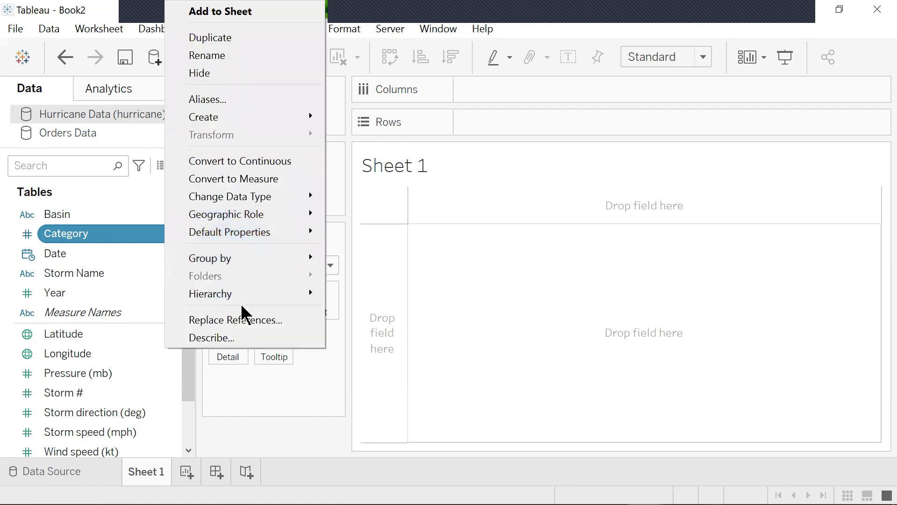
mouse_move(252, 233)
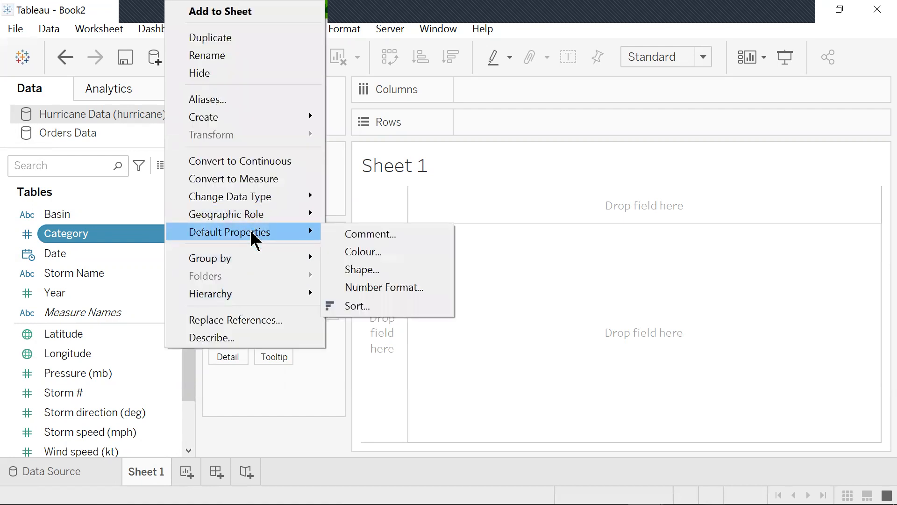
left_click(369, 258)
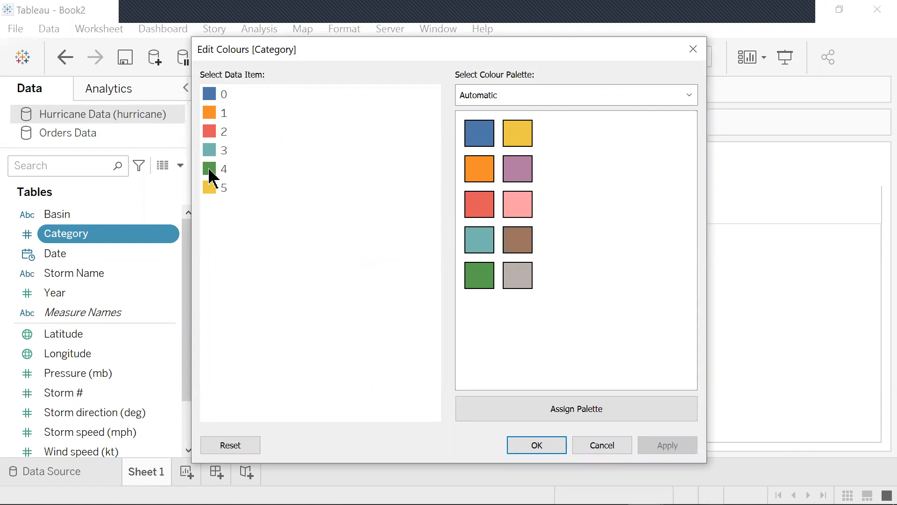
left_click(526, 245)
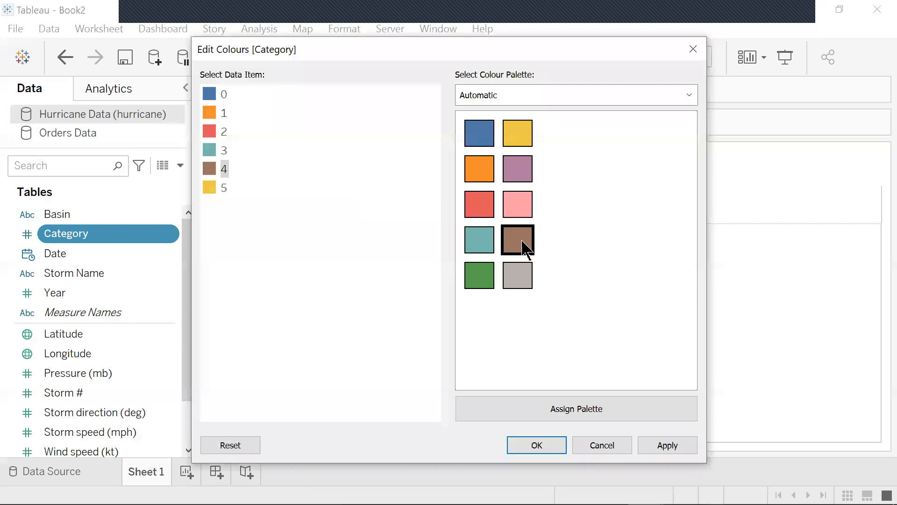
left_click(209, 187)
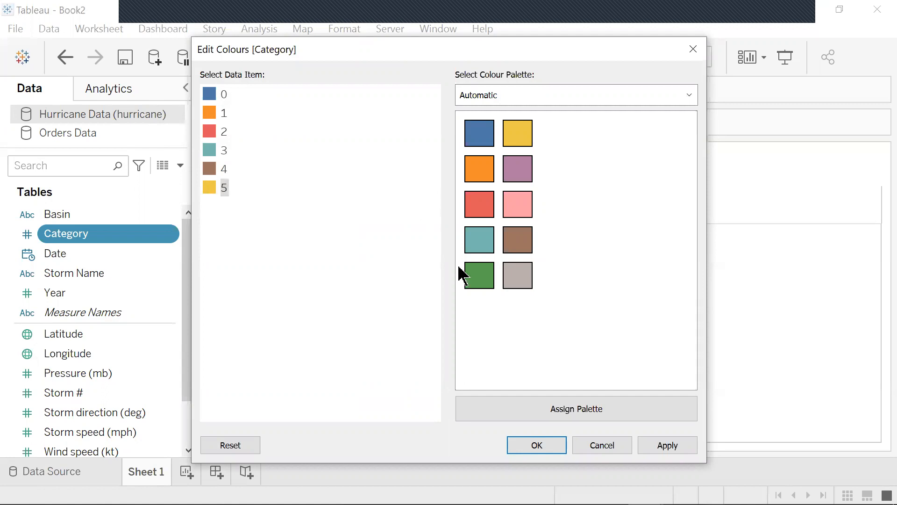
left_click(511, 279)
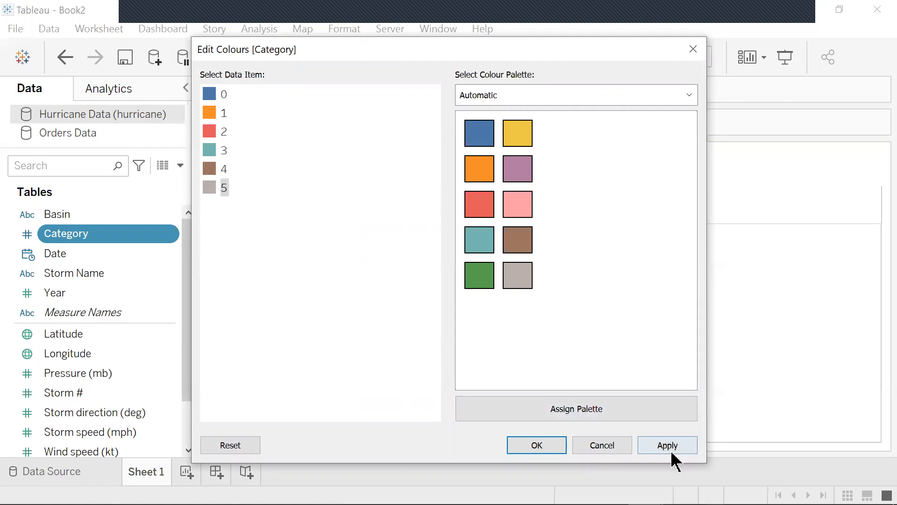
left_click(538, 447)
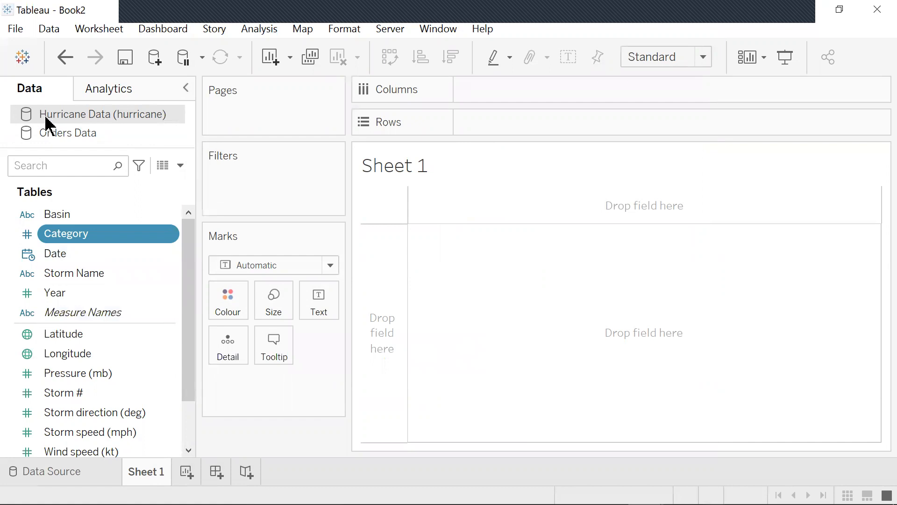
- Add the Hurricane Data source to saved data sources as Hurricane Data (hurricane).tds in Lab1, replacing the existing file
right_click(137, 121)
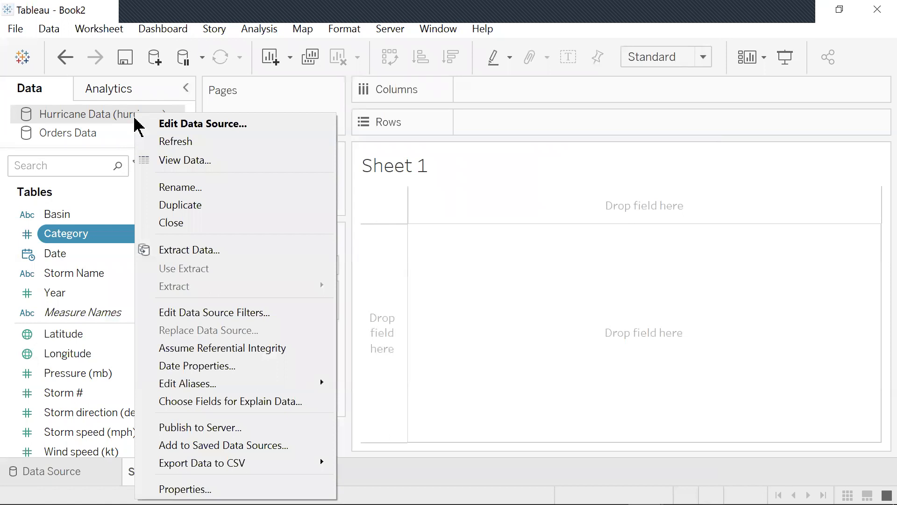
left_click(265, 446)
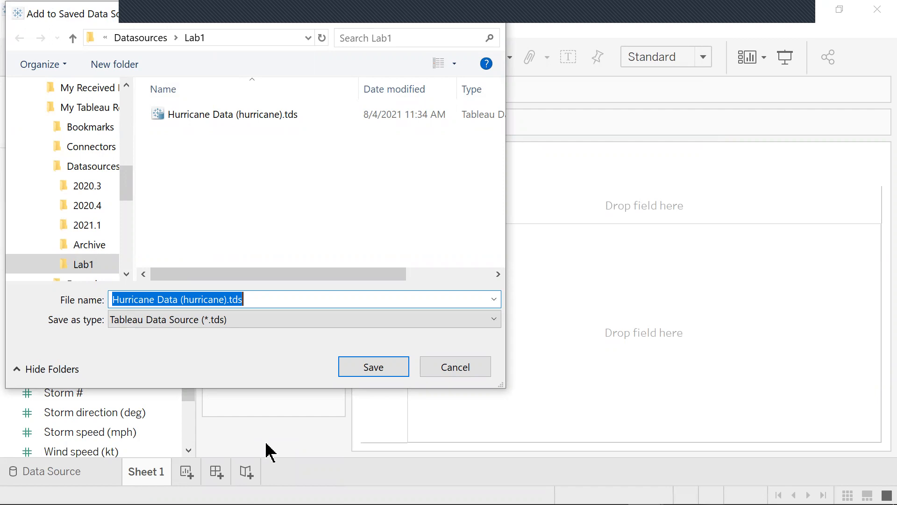
left_click(386, 373)
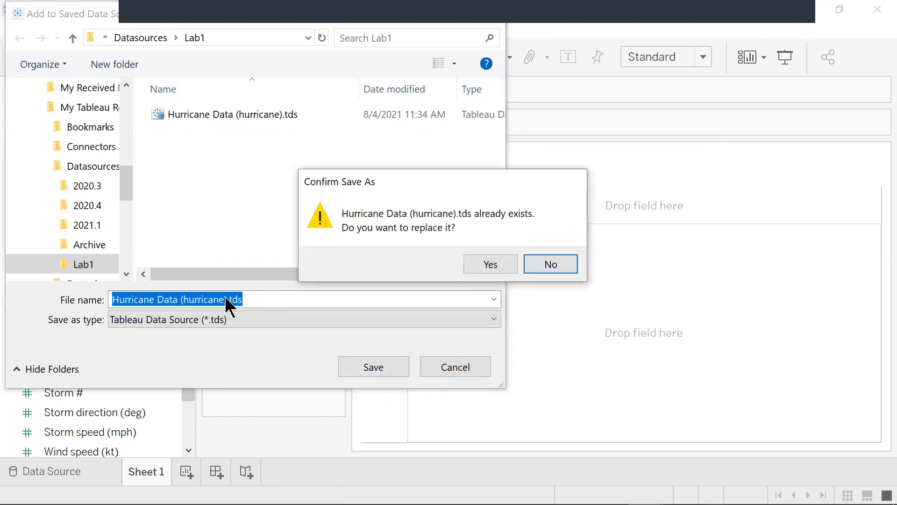
left_click(488, 264)
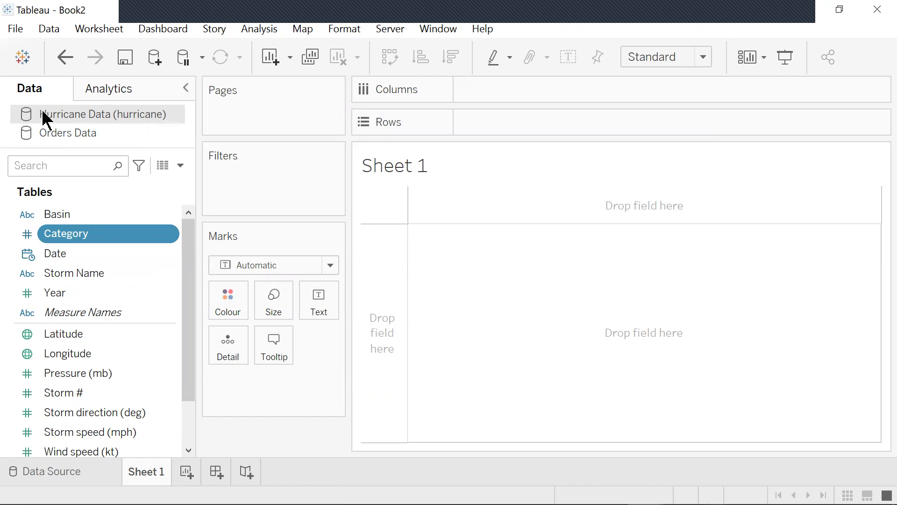
- Open the join_tables_starter.twbx workbook from the L1 folder and maximise its window
left_click(18, 27)
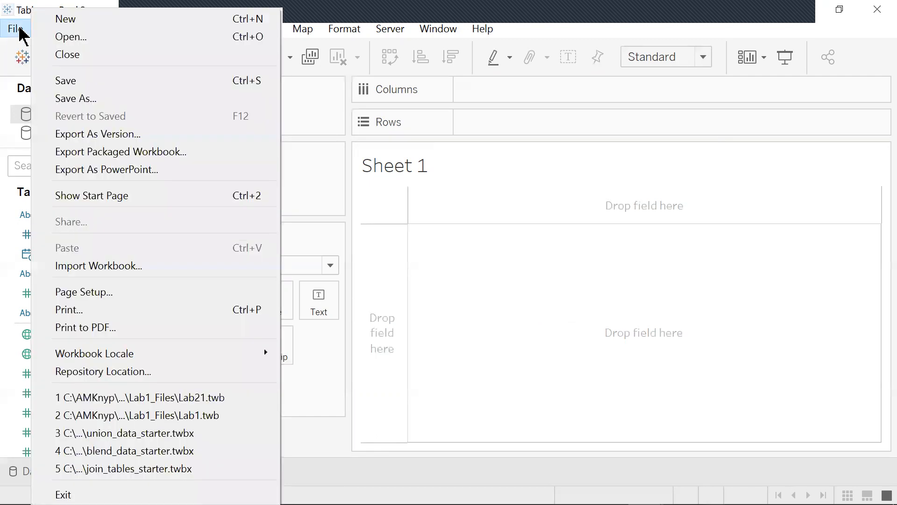
left_click(80, 37)
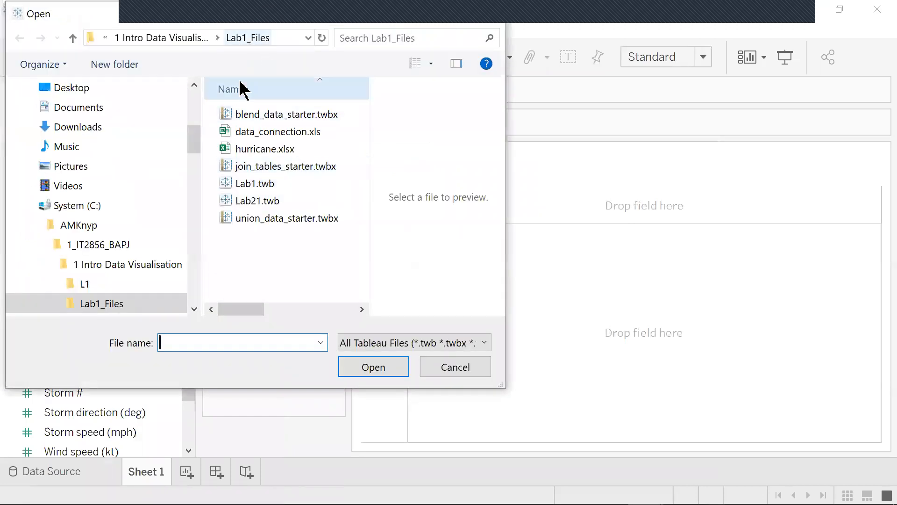
left_click(184, 37)
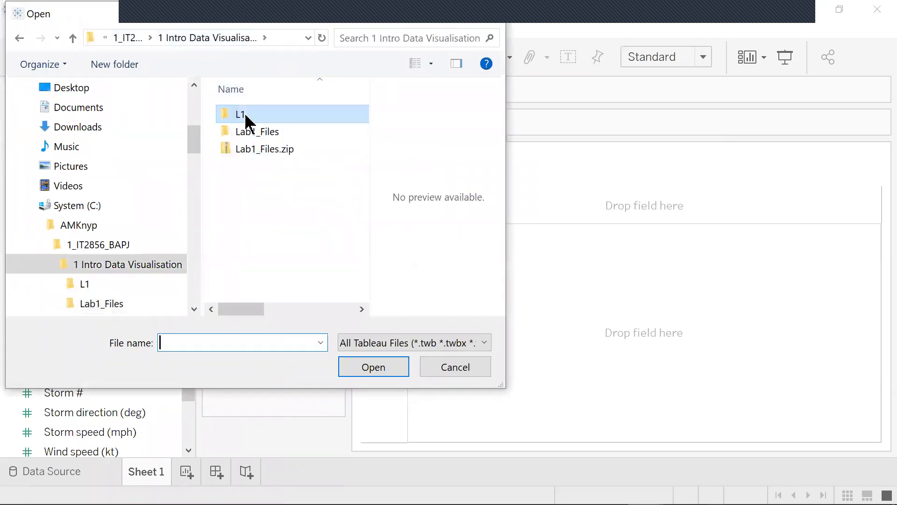
double_click(248, 116)
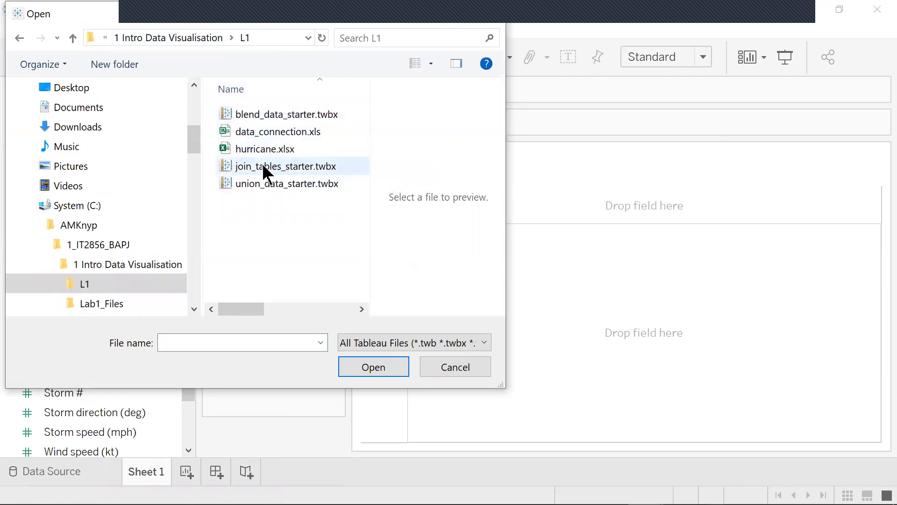
left_click(286, 169)
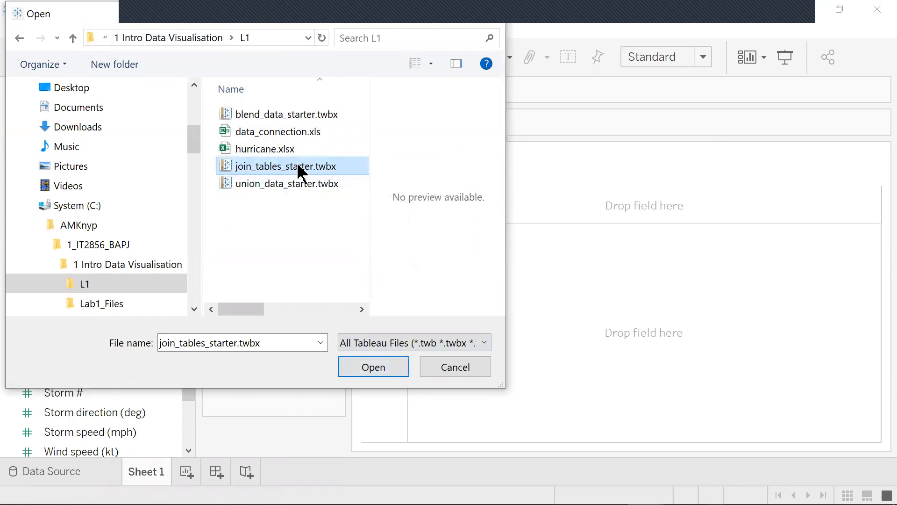
left_click(379, 370)
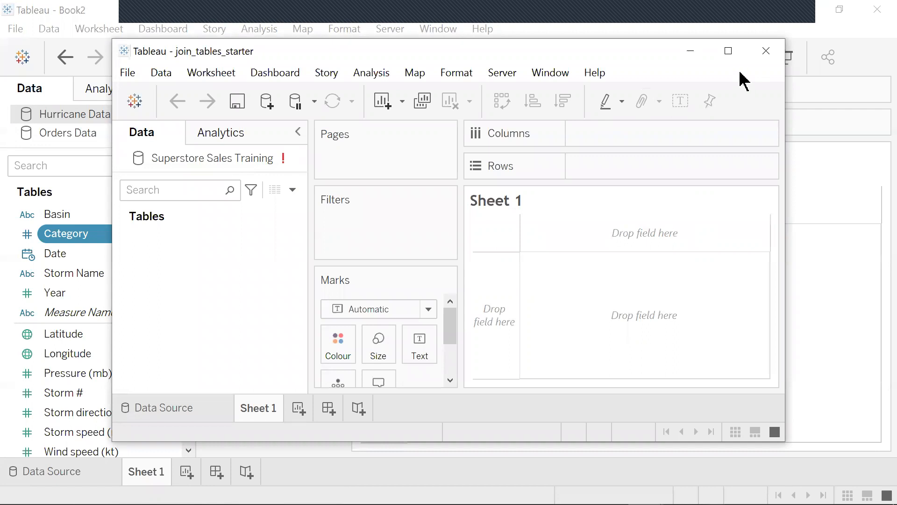
left_click(728, 51)
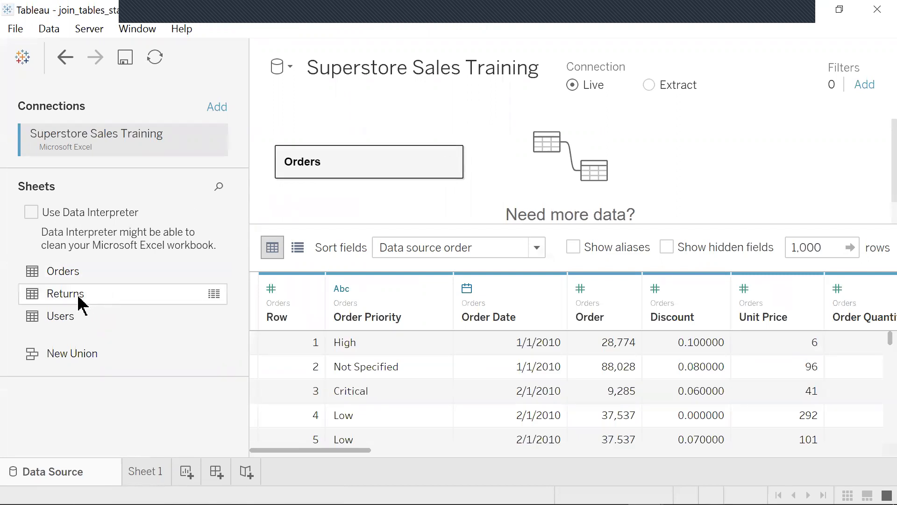
- Relate the Returns sheet to Orders, matching the Orders field Order to the Returns field Order ID
left_click_drag(79, 299, 589, 163)
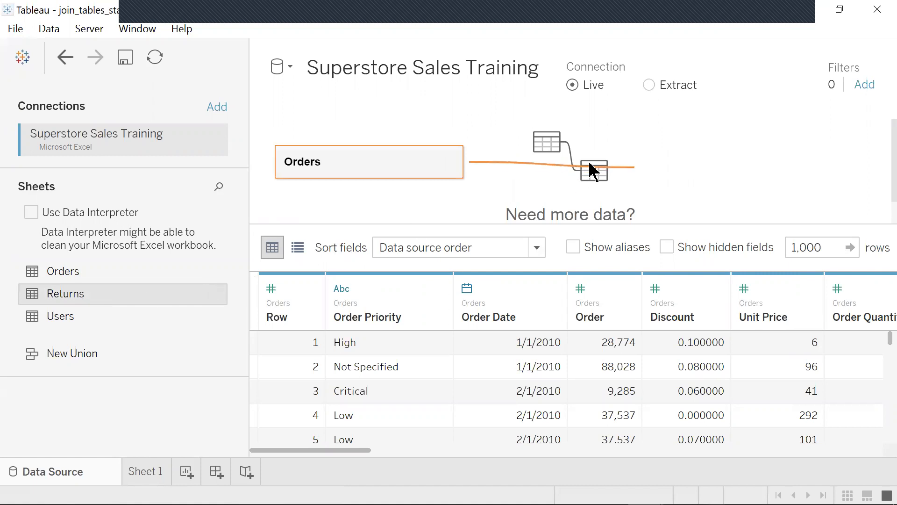
left_click_drag(592, 170, 592, 170)
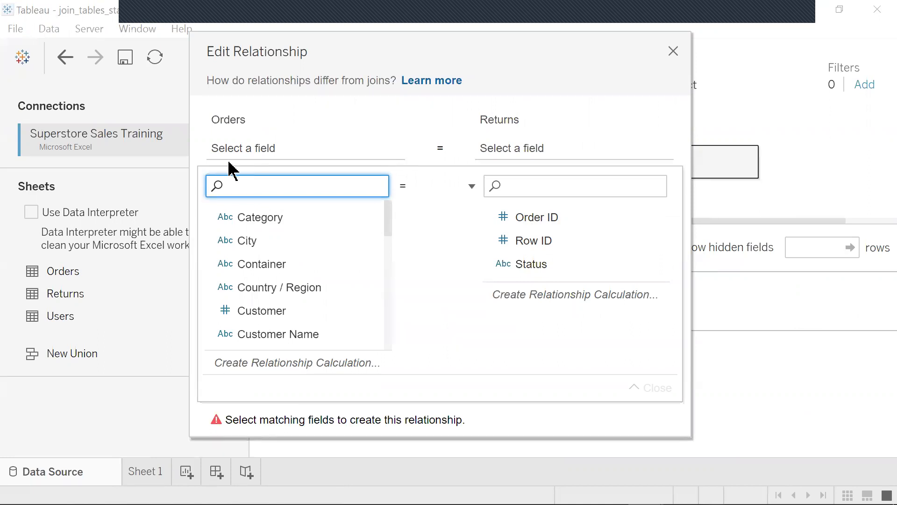
scroll(312, 306, "down", 1)
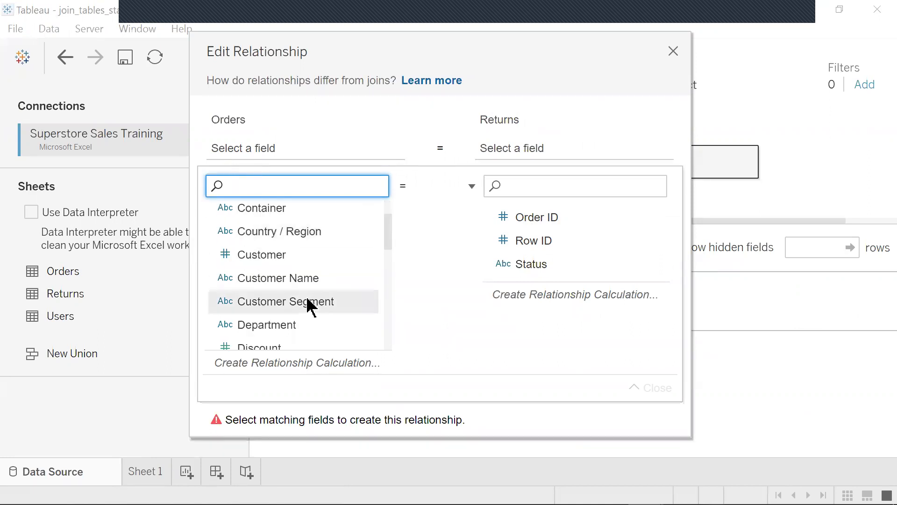
scroll(311, 305, "down", 2)
left_click(251, 285)
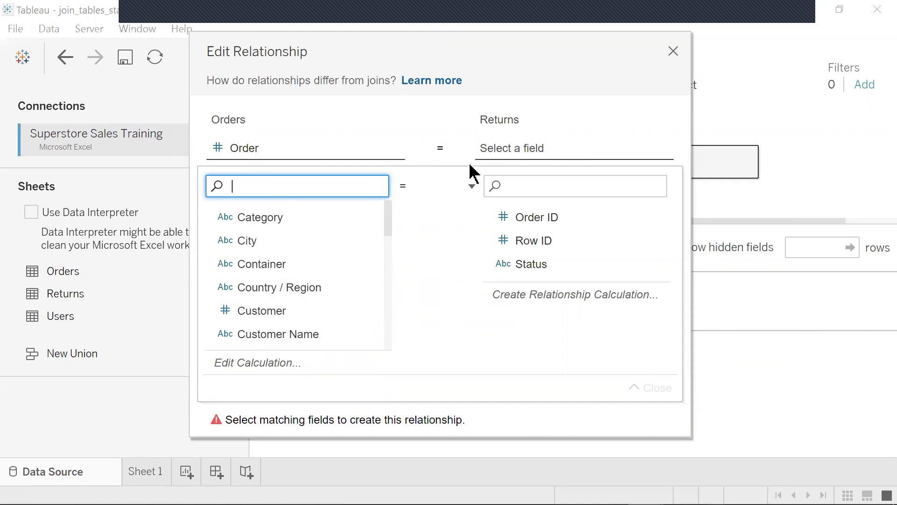
left_click(543, 220)
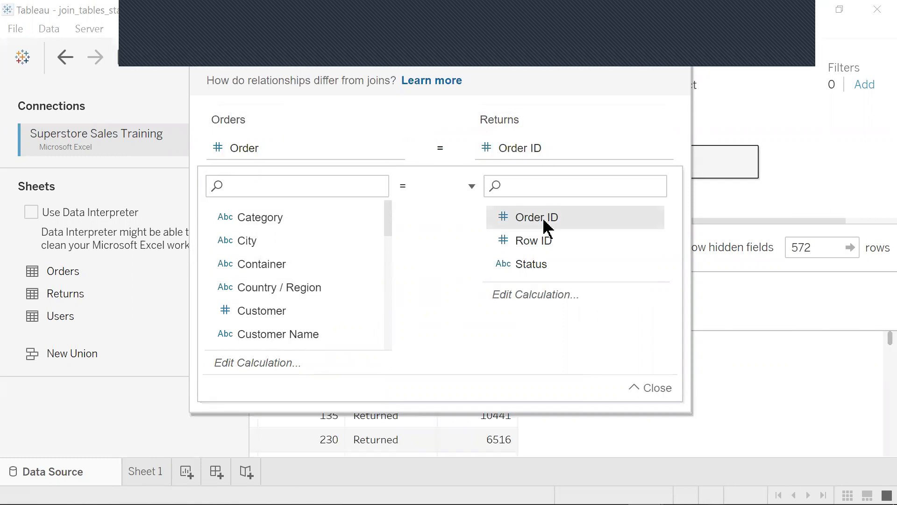
left_click(653, 395)
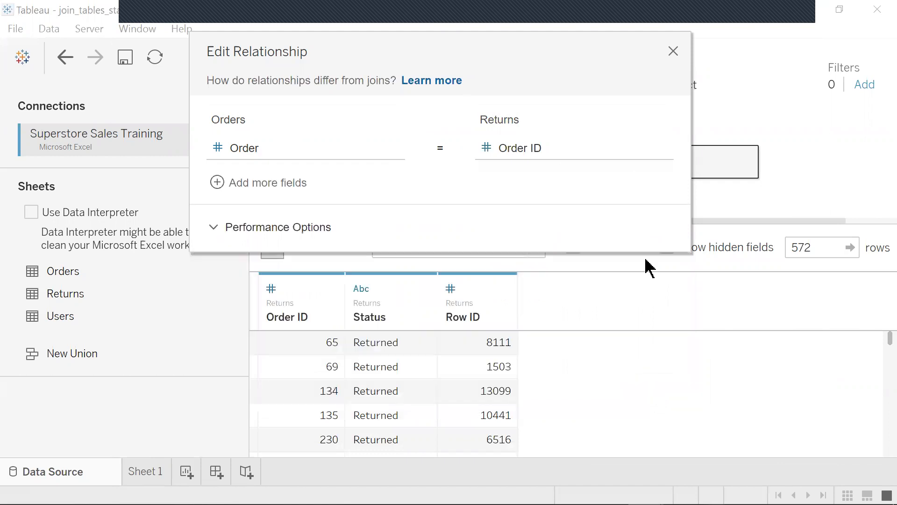
left_click(673, 51)
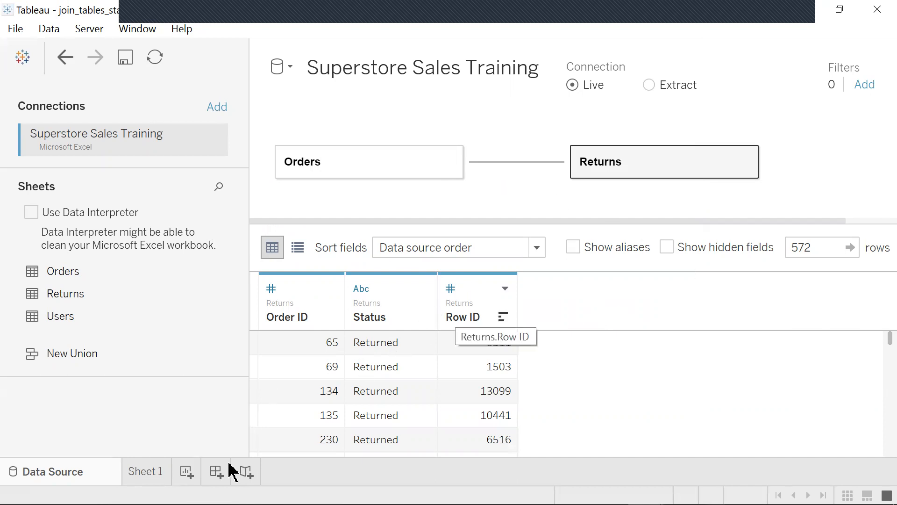
- On Sheet 1, place the Returns (Count) field on Columns
left_click(159, 472)
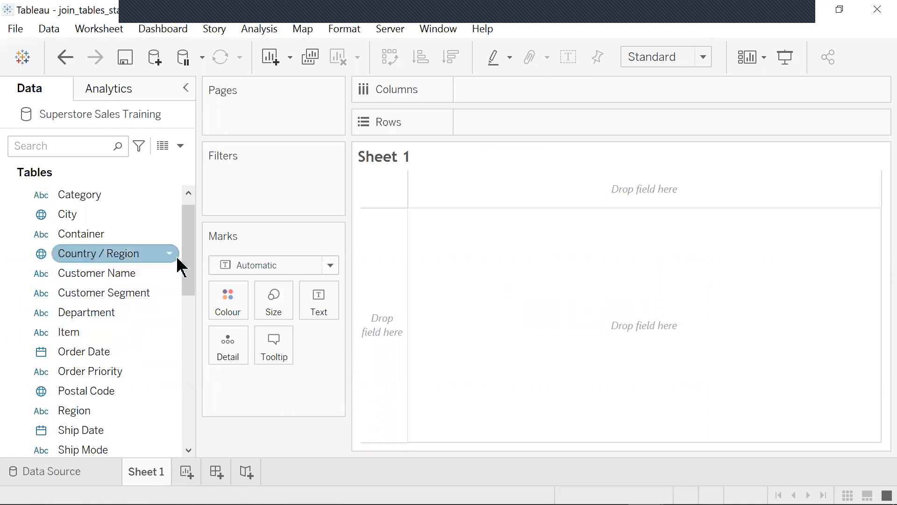
scroll(184, 296, "down", 2)
scroll(169, 345, "down", 5)
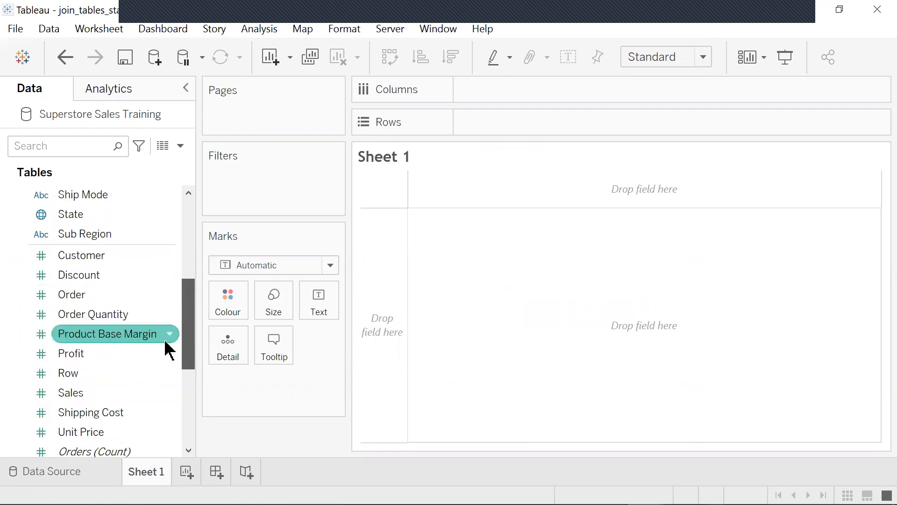
scroll(167, 378, "down", 2)
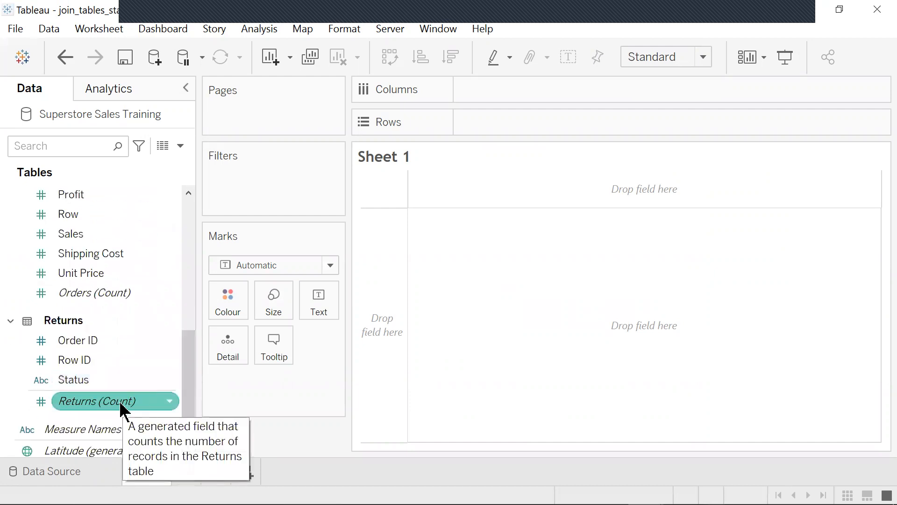
left_click_drag(123, 410, 526, 93)
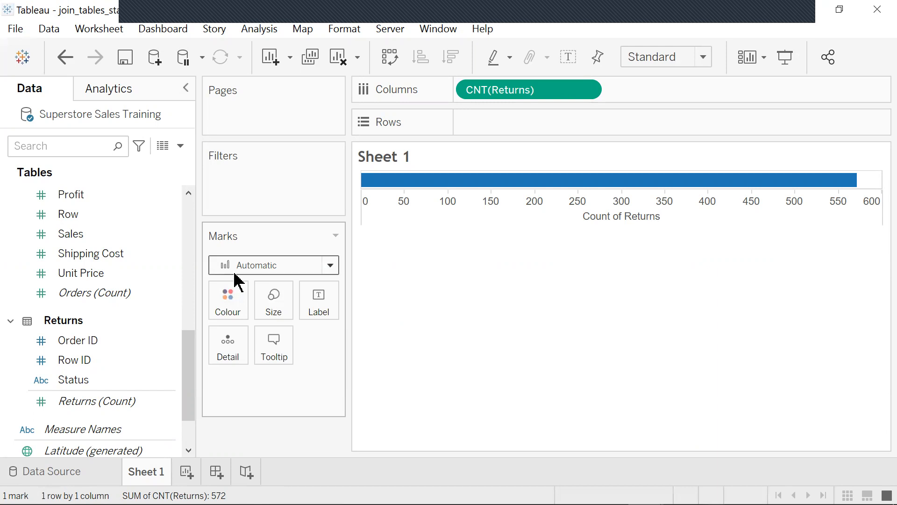
- Place the Orders Category field on Rows to show returns per category
left_click_drag(189, 364, 186, 411)
left_click(158, 325)
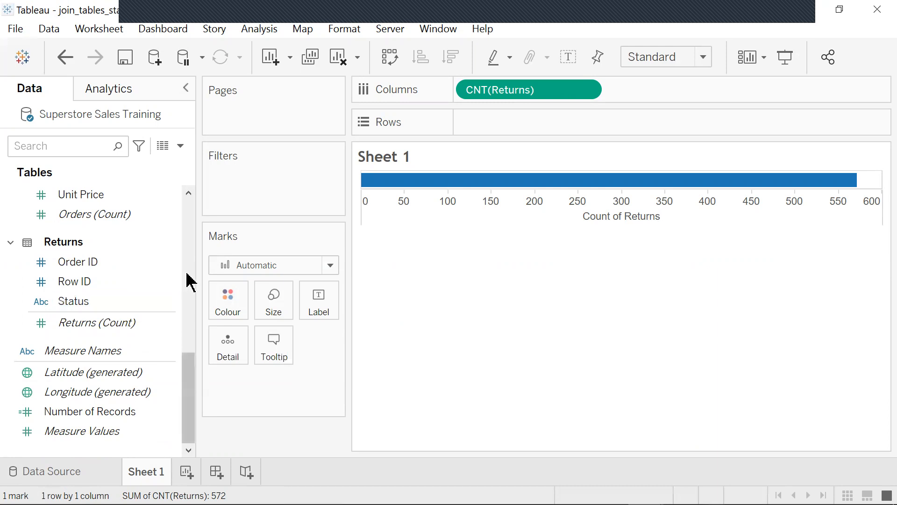
left_click_drag(182, 369, 186, 212)
left_click(116, 216)
left_click_drag(115, 216, 521, 126)
mouse_move(532, 293)
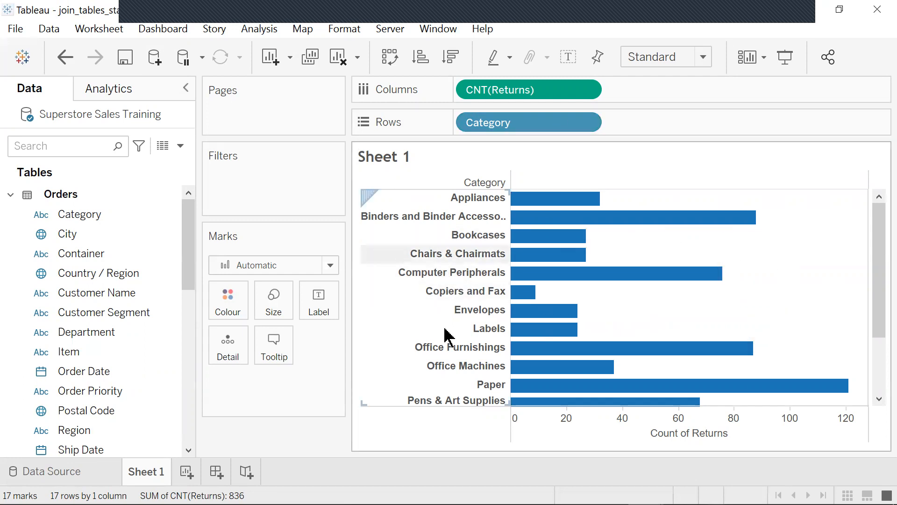
mouse_move(597, 411)
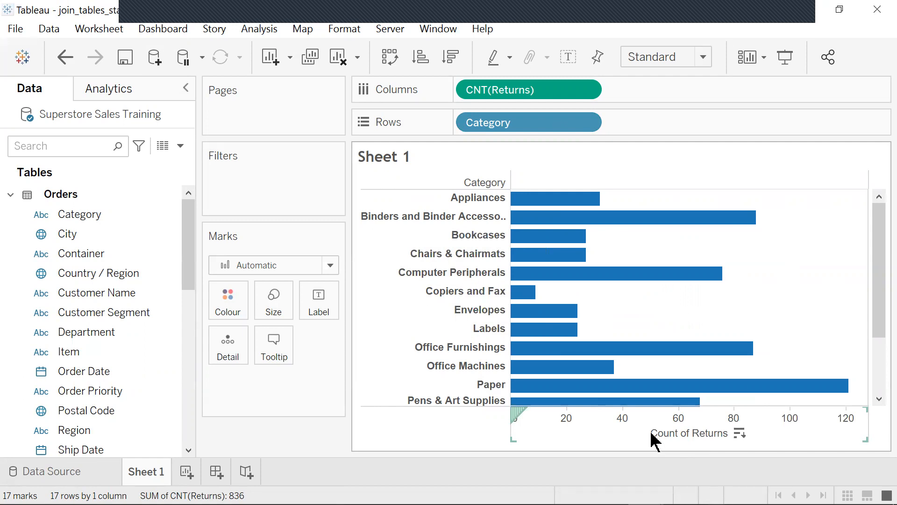
right_click(654, 439)
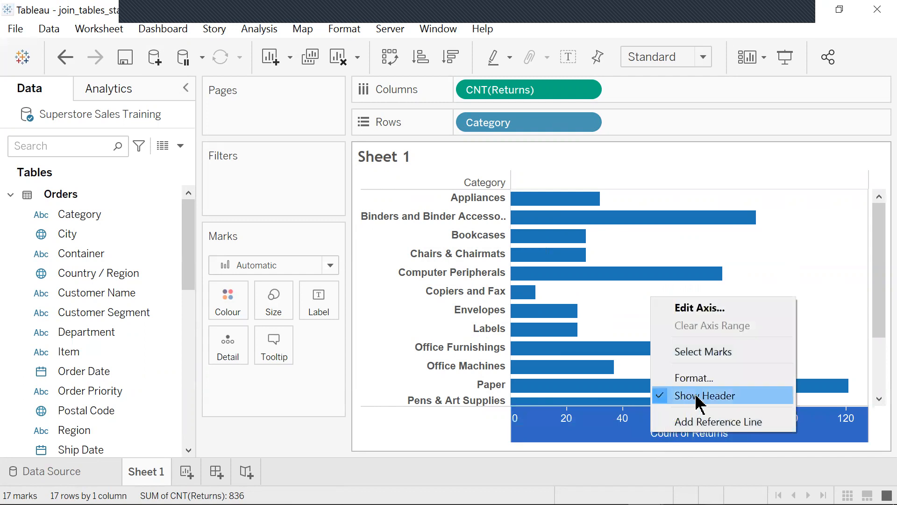
left_click(484, 253)
right_click(484, 253)
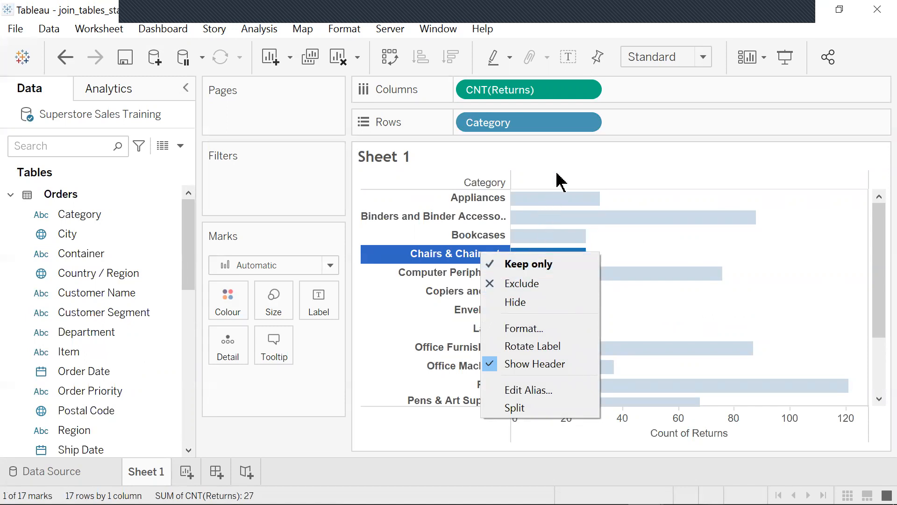
left_click(571, 198)
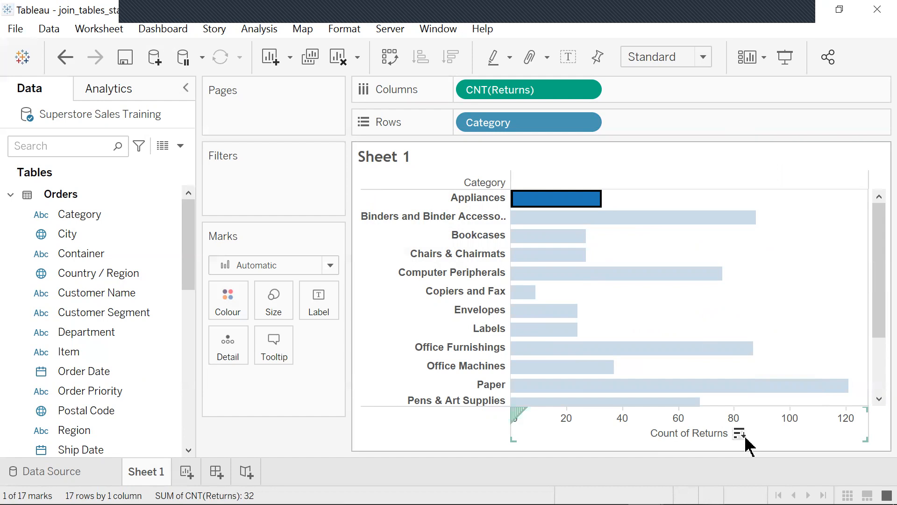
- Sort the categories by Count of Returns in descending order and fit the chart to Entire View
left_click(745, 440)
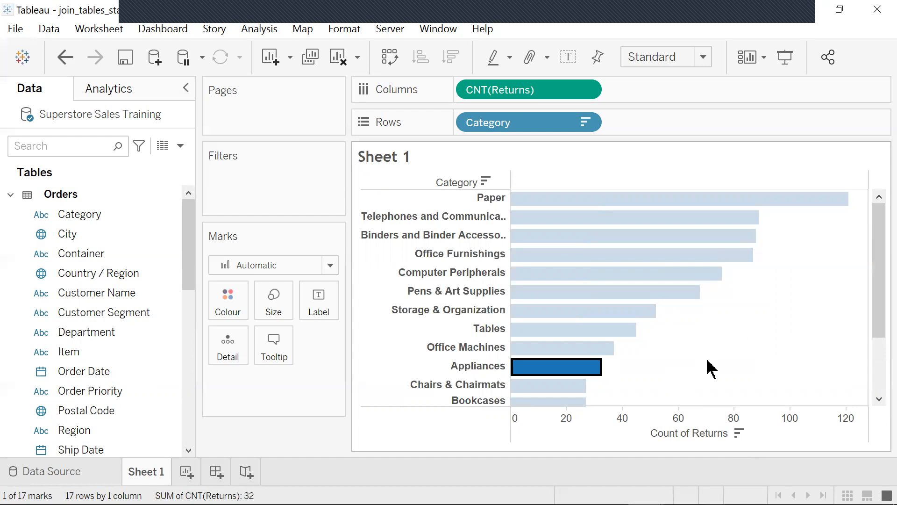
left_click(739, 433)
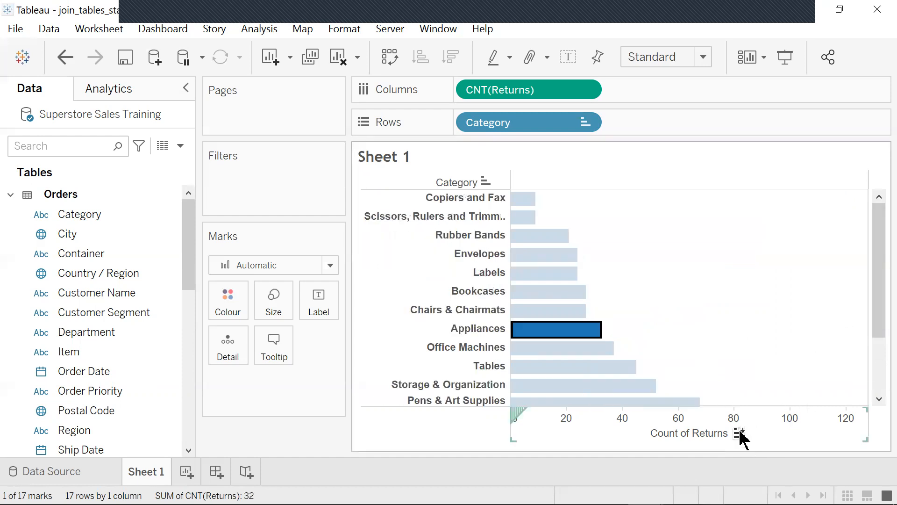
left_click(740, 434)
left_click(740, 433)
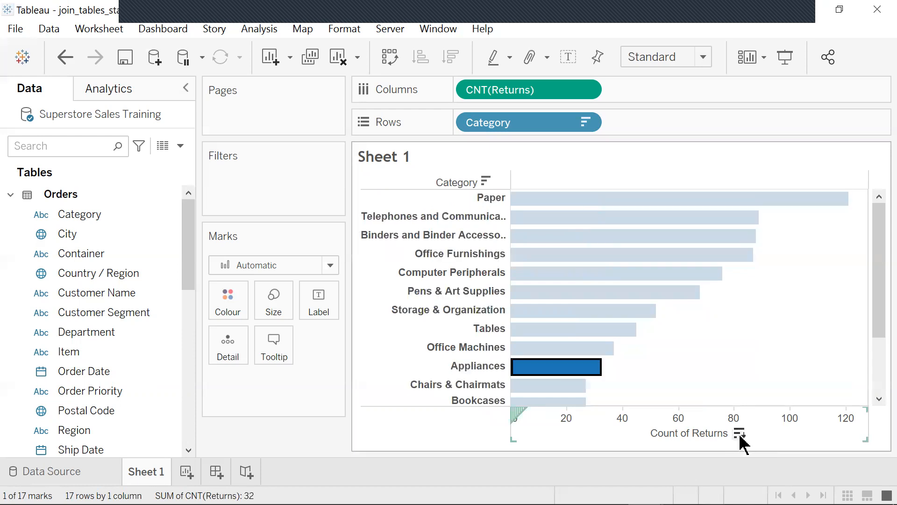
mouse_move(711, 228)
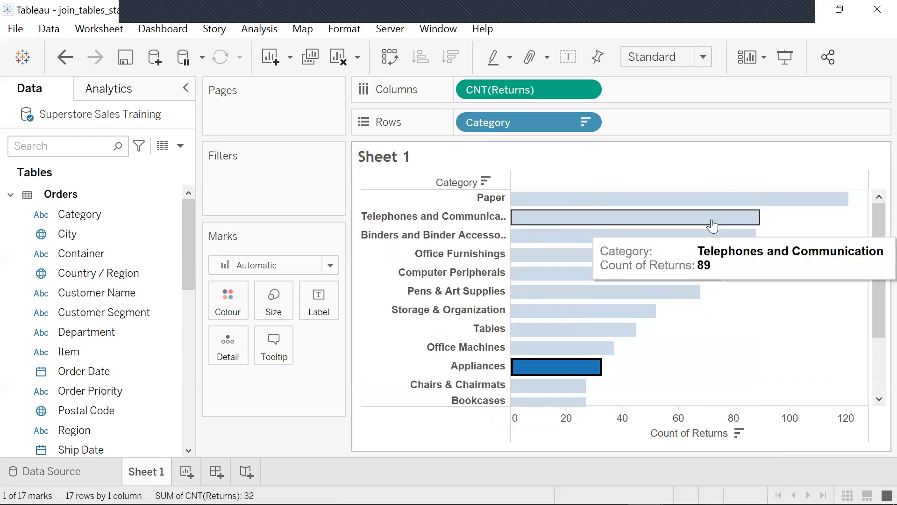
left_click(703, 58)
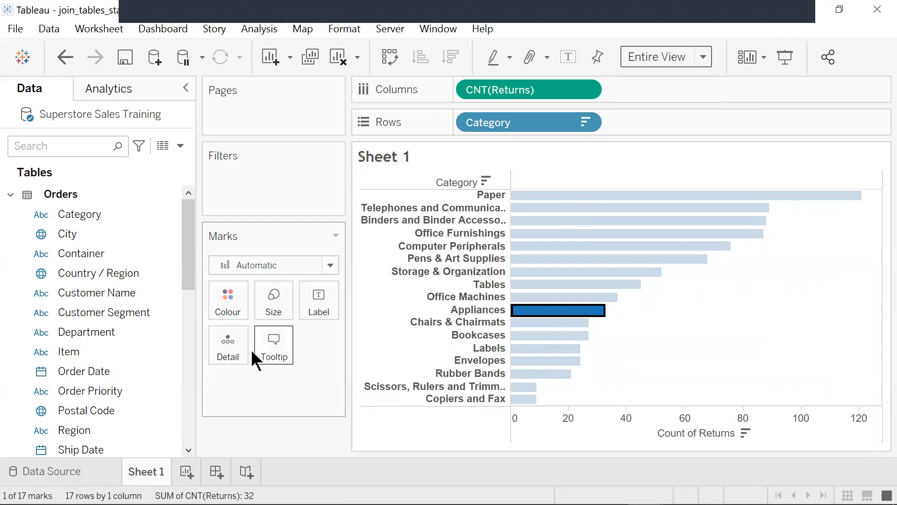
- Rename Sheet 1 to Orders returns
right_click(154, 475)
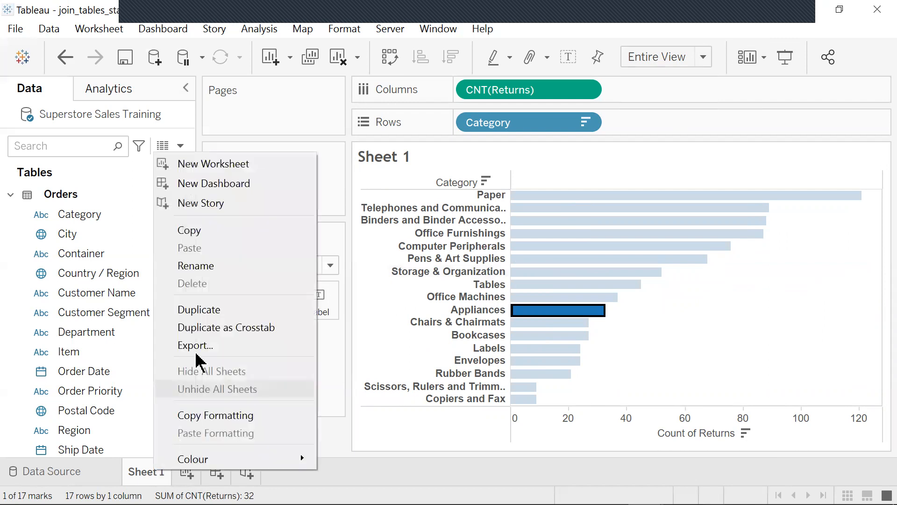
left_click(209, 268)
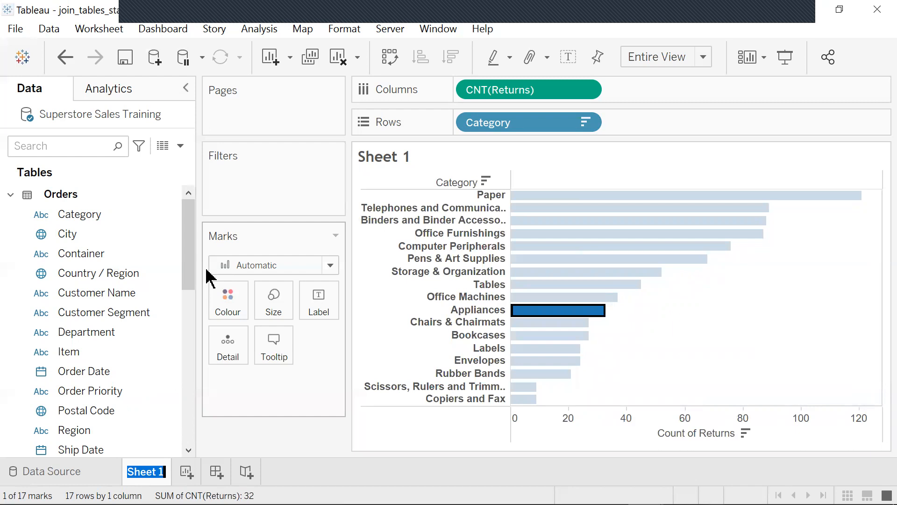
type("Oreers ret")
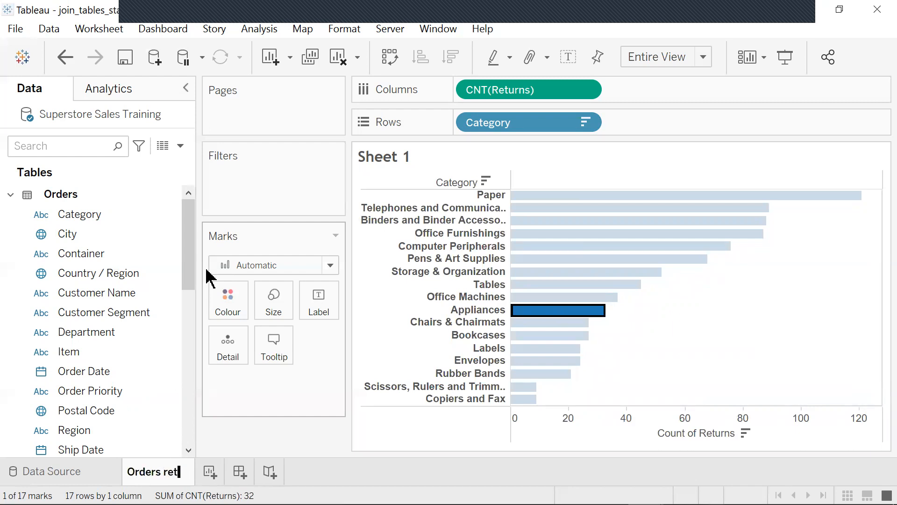
type("urns")
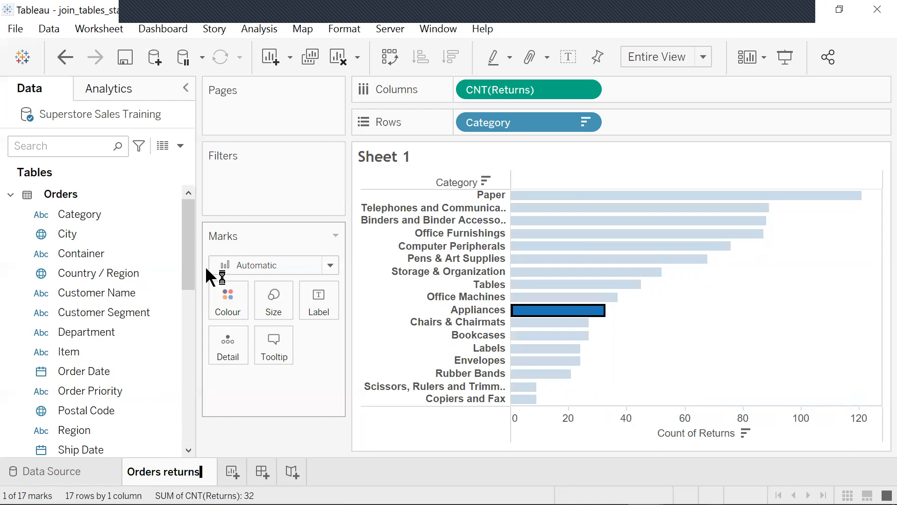
key("Return")
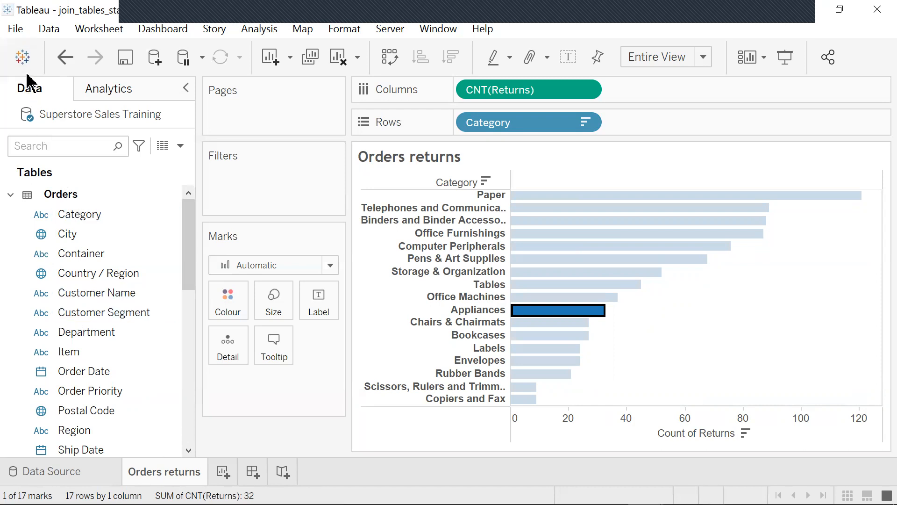
- Open the blend_data_starter.twbx workbook and maximise its window
left_click(16, 31)
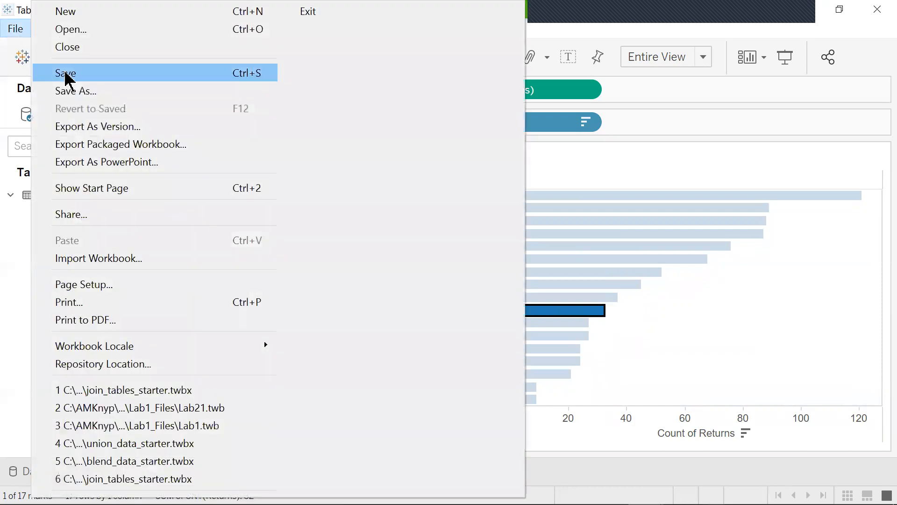
left_click(91, 32)
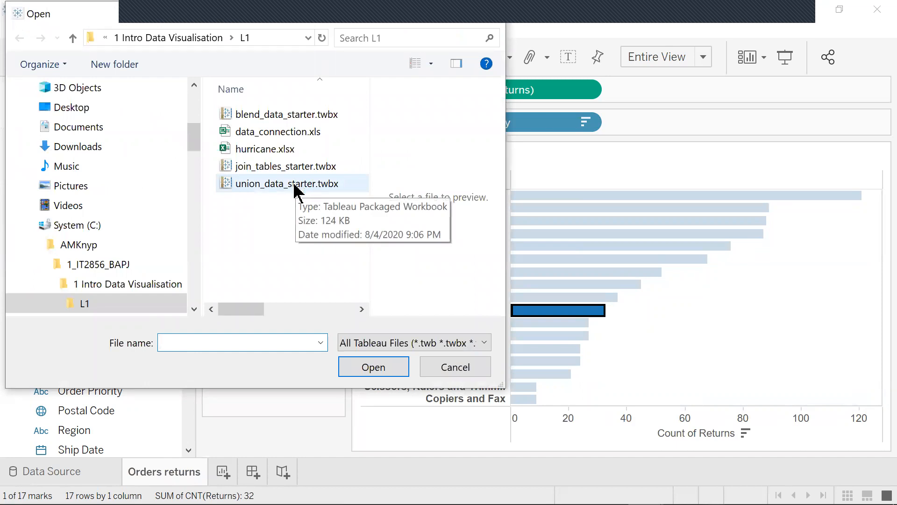
left_click(292, 116)
left_click(371, 368)
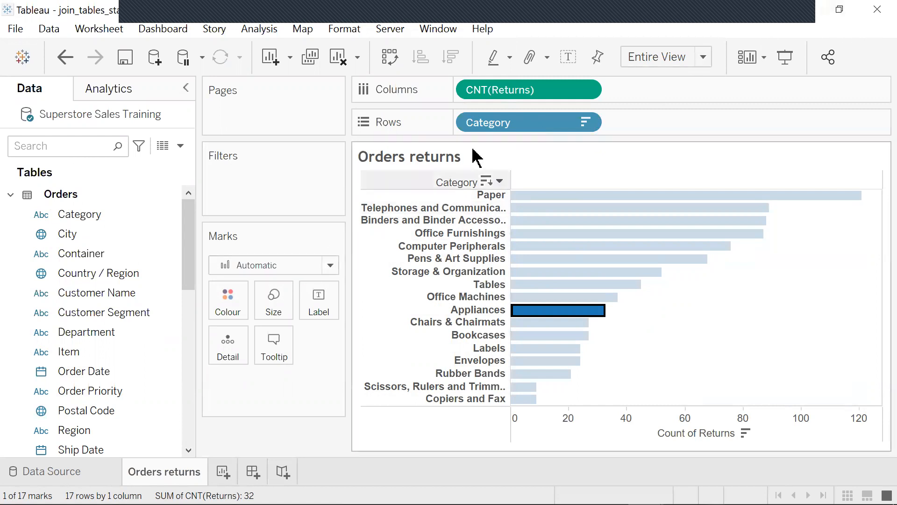
key("ctrl+n")
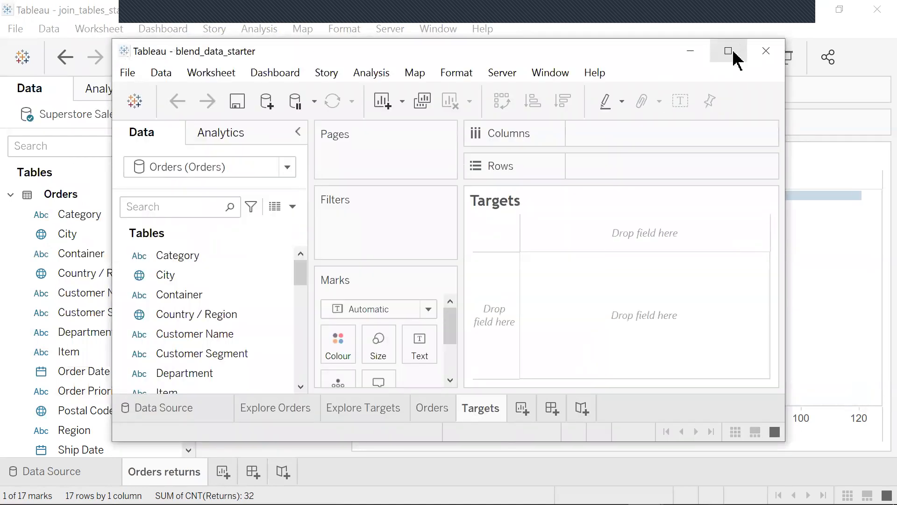
left_click(729, 51)
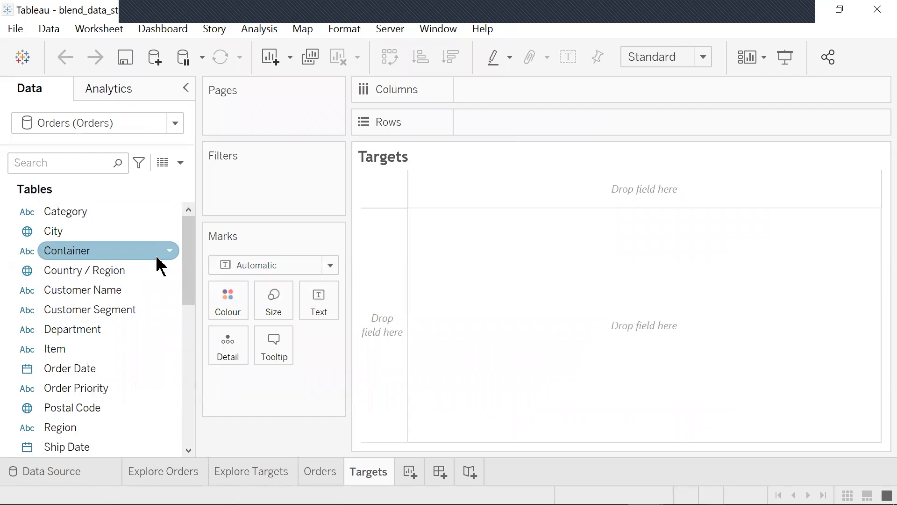
- Examine the Explore Orders and Explore Targets sheets
left_click(167, 472)
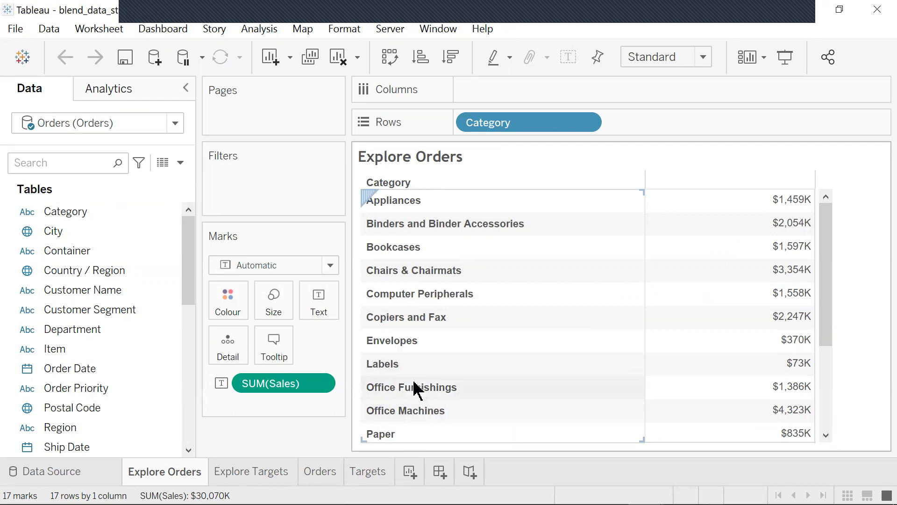
scroll(483, 372, "down", 2)
scroll(483, 371, "down", 2)
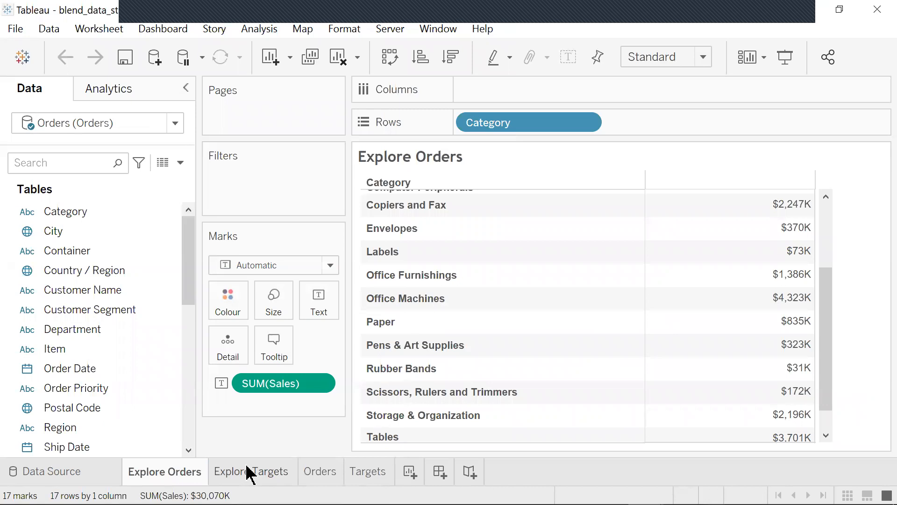
left_click(271, 482)
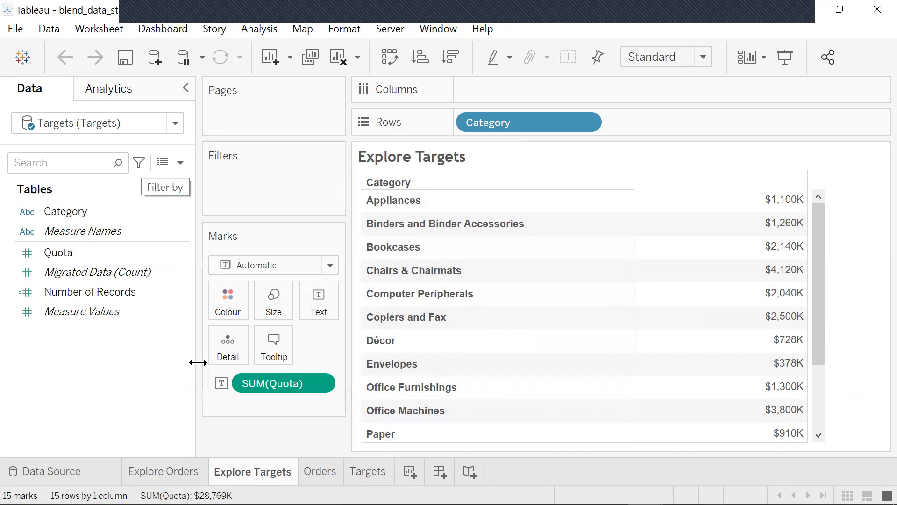
- On the Orders sheet, switch to the Orders data source and place Sales on Columns
left_click(320, 472)
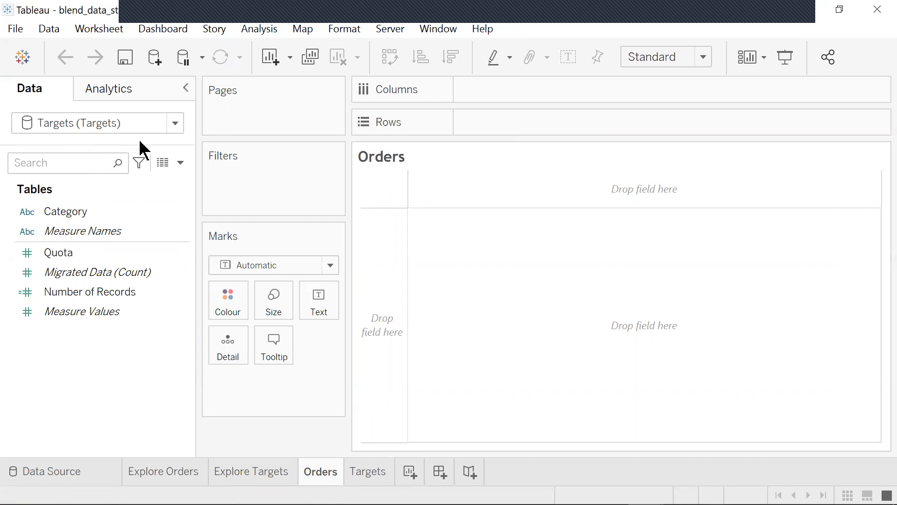
left_click(175, 122)
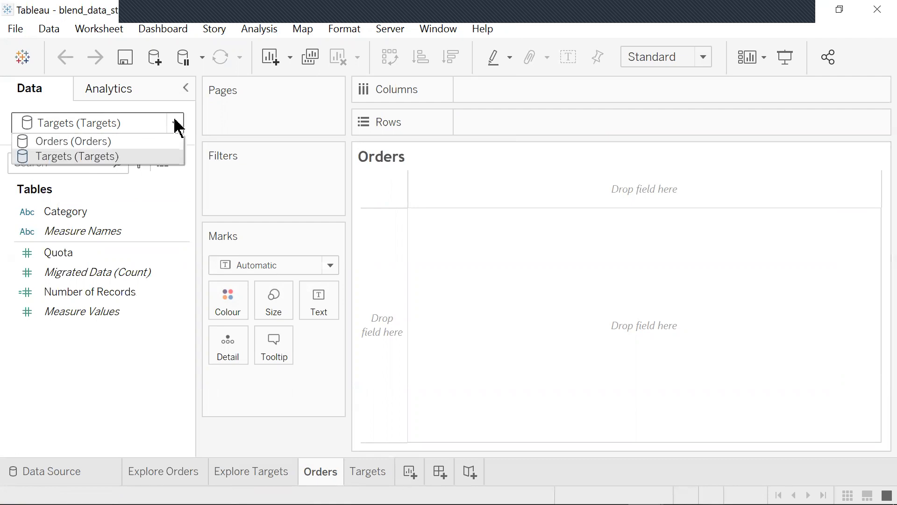
left_click(122, 144)
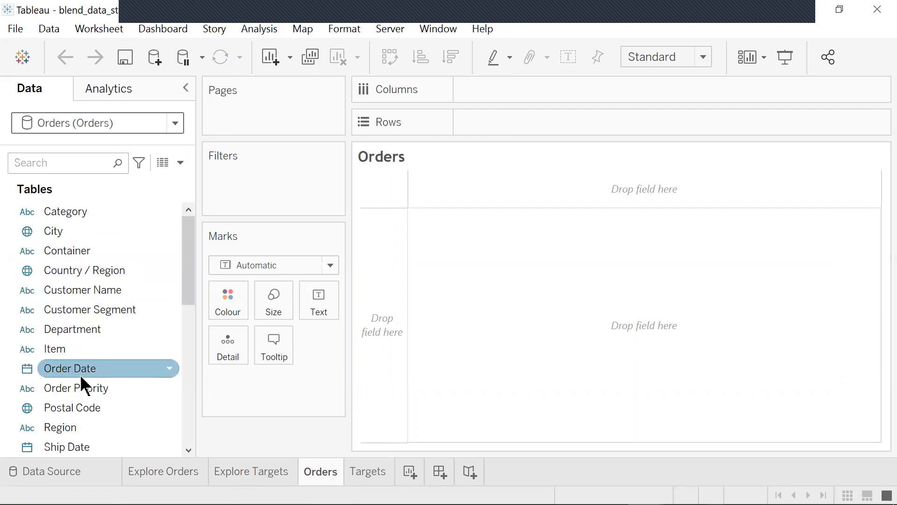
left_click_drag(187, 294, 182, 335)
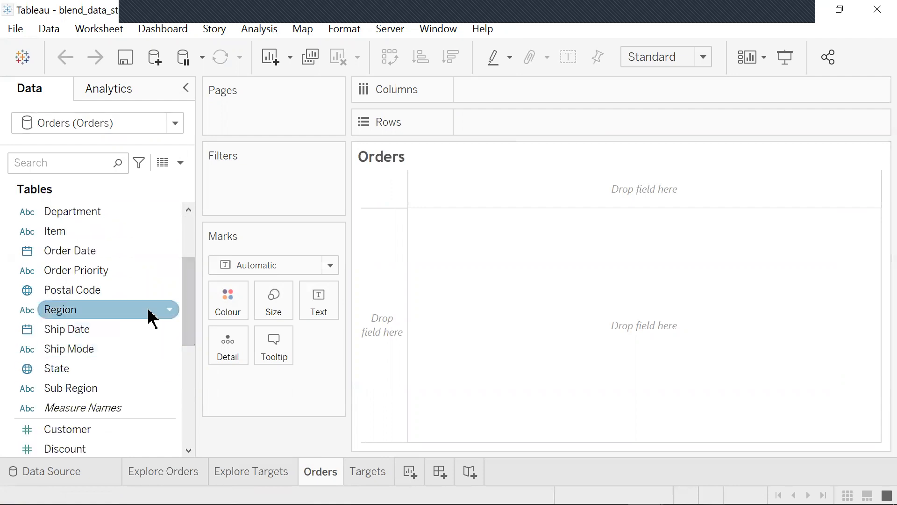
scroll(145, 322, "down", 2)
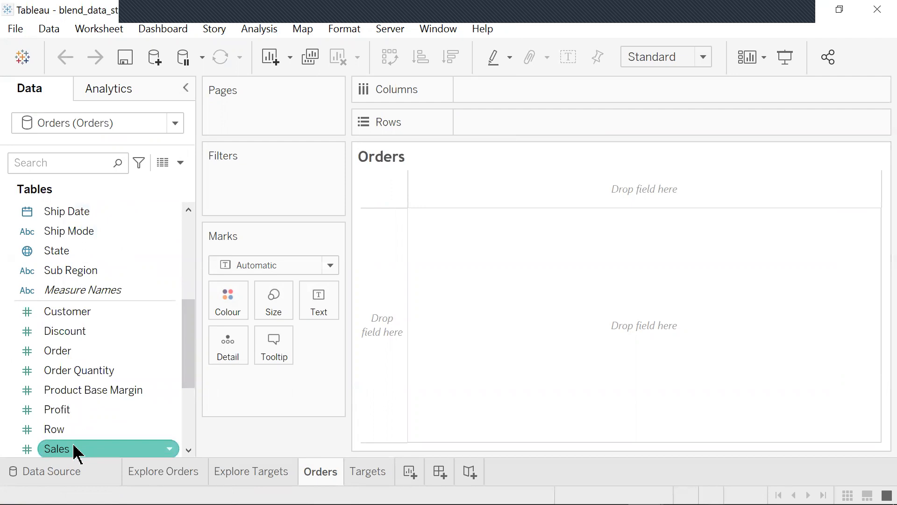
left_click_drag(74, 451, 531, 83)
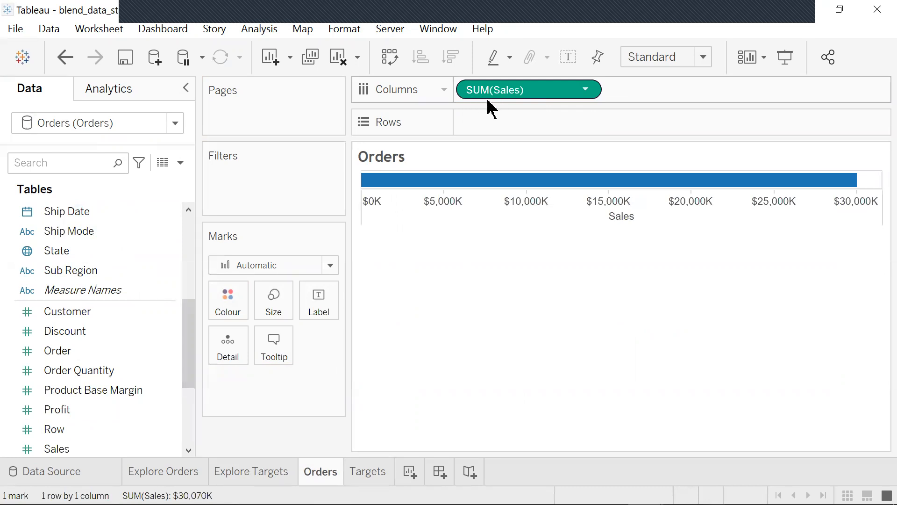
- Place the Orders Category field on Rows to show sales per category
left_click(116, 262)
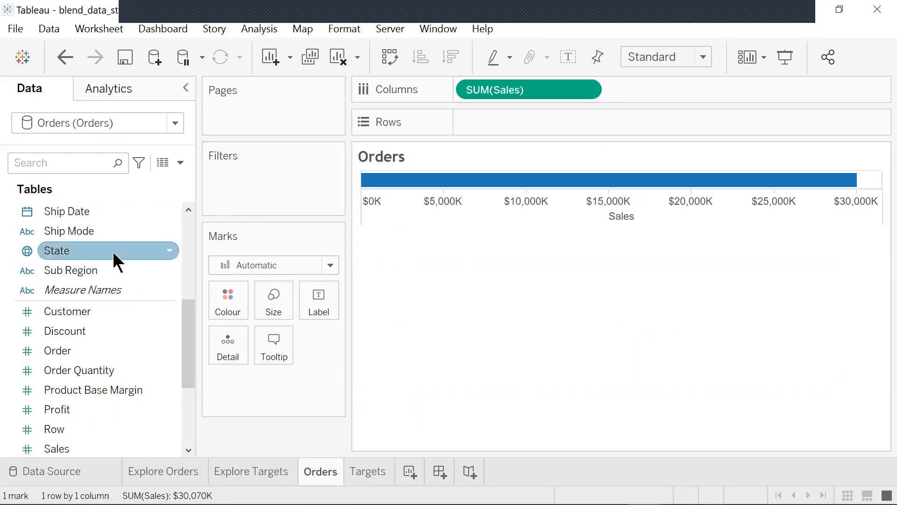
left_click_drag(189, 378, 189, 274)
mouse_move(78, 214)
left_mouse_down()
mouse_move(524, 123)
mouse_move(500, 123)
left_mouse_up()
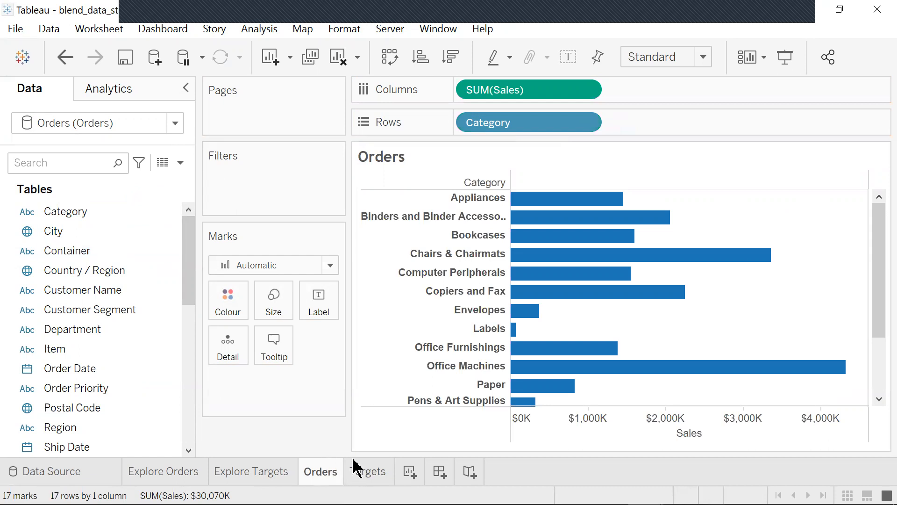
- Switch to the Targets data source and add Quota onto the Sales axis to compare Quota with Sales
left_click(106, 257)
left_click(175, 123)
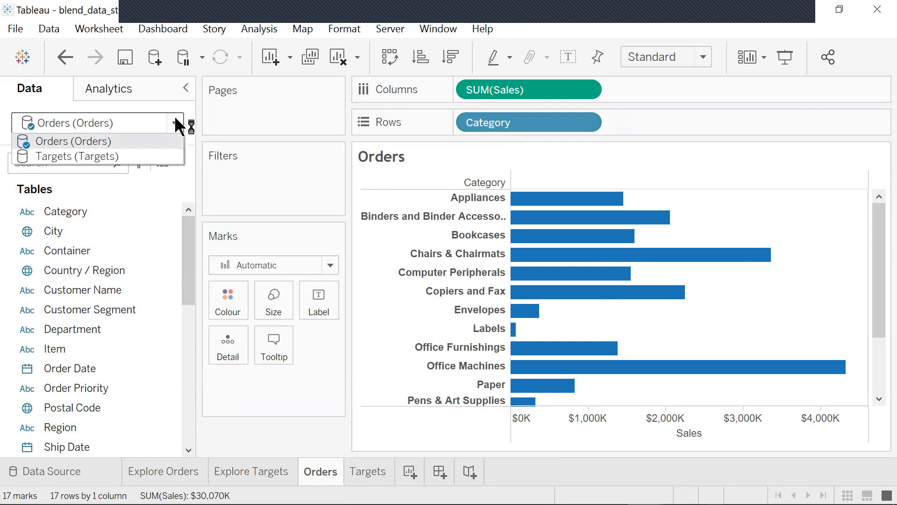
left_click(117, 157)
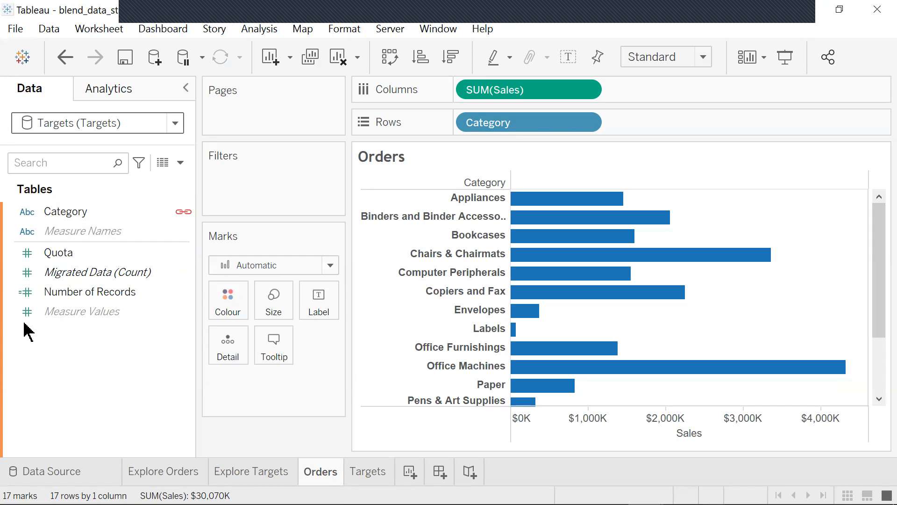
left_click(80, 260)
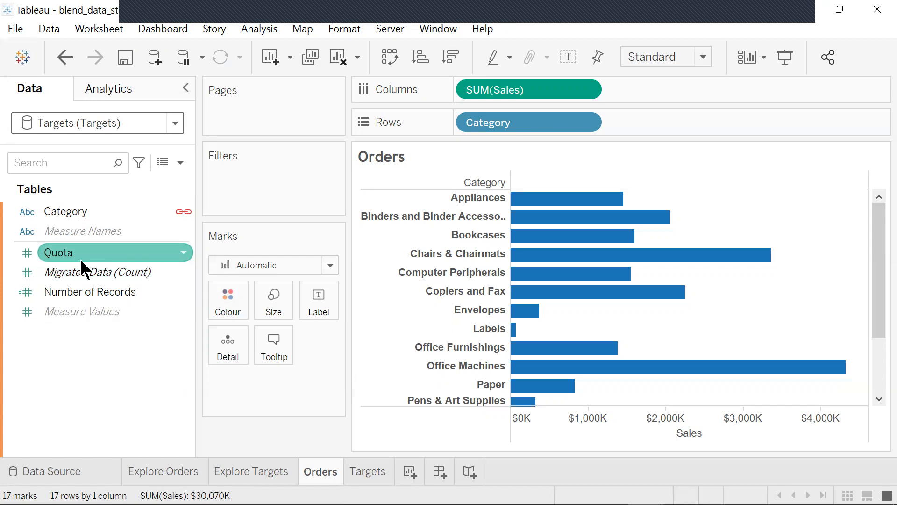
left_click(79, 259)
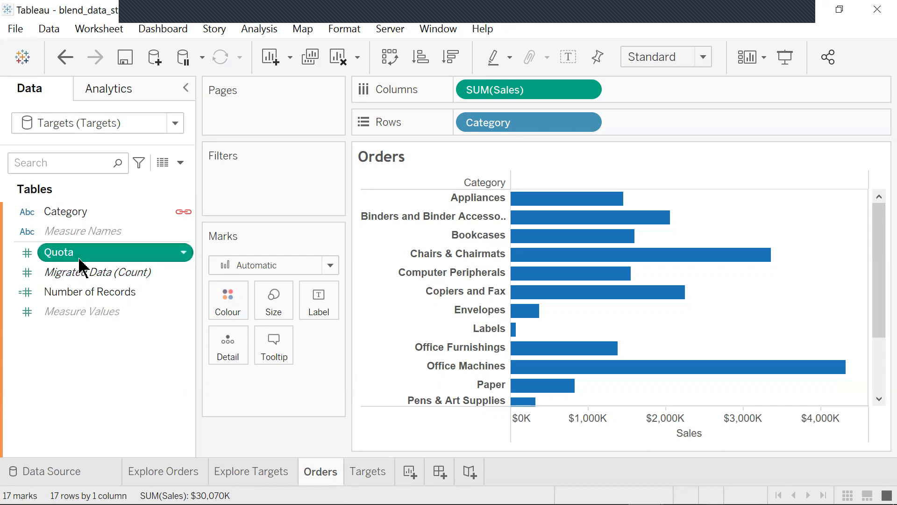
left_click(80, 260)
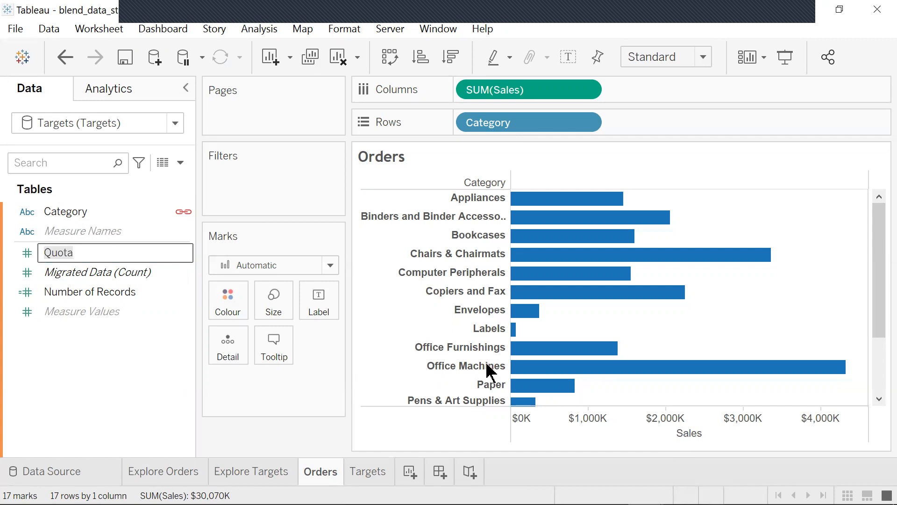
left_click(27, 253)
left_click(27, 253)
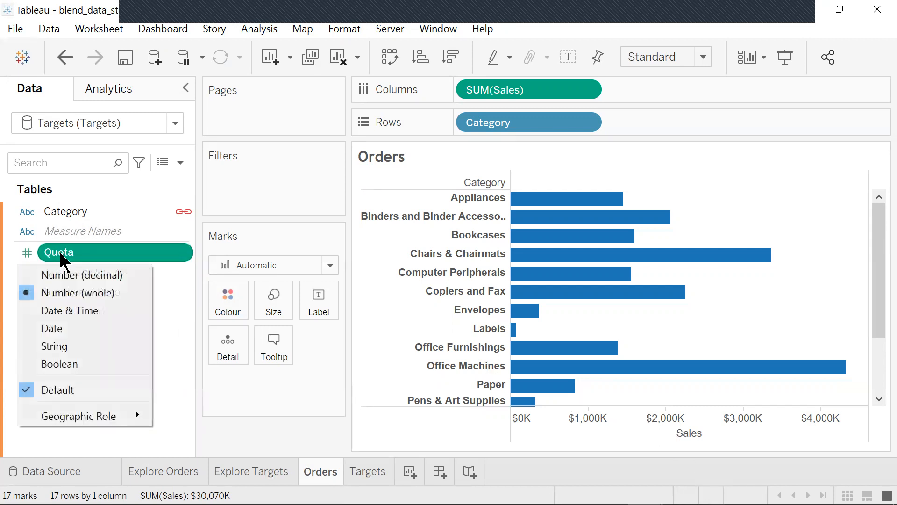
left_click_drag(93, 249, 685, 426)
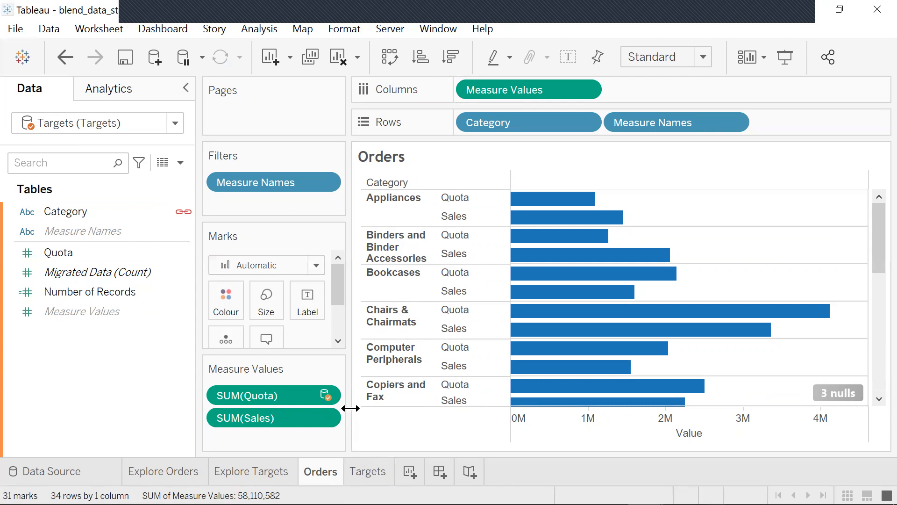
- Switch back to the Orders data source and colour the bars by Measure Names
left_click(175, 124)
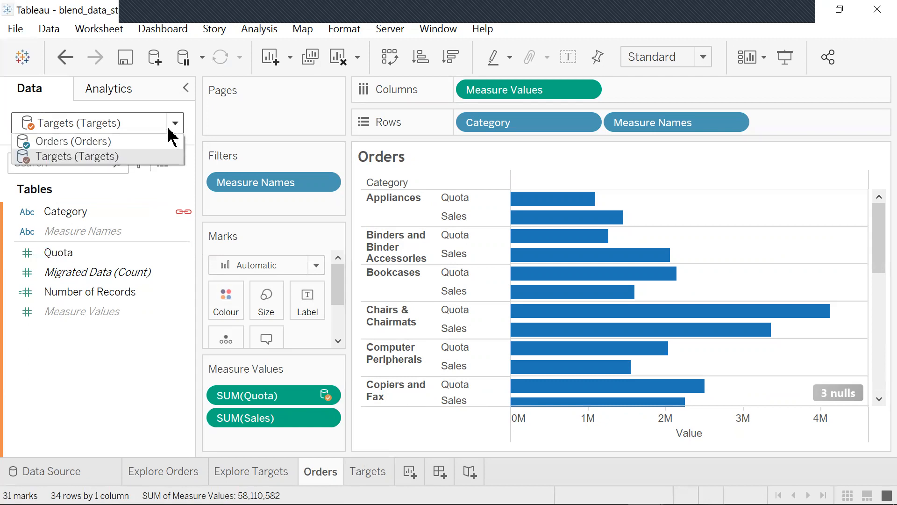
left_click(119, 142)
left_click(176, 125)
left_click(36, 141)
left_click(175, 124)
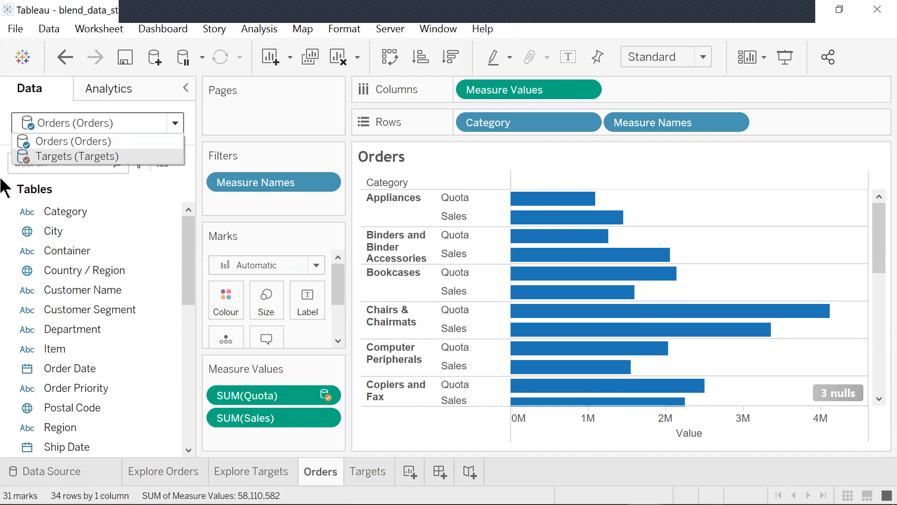
left_click_drag(192, 279, 187, 327)
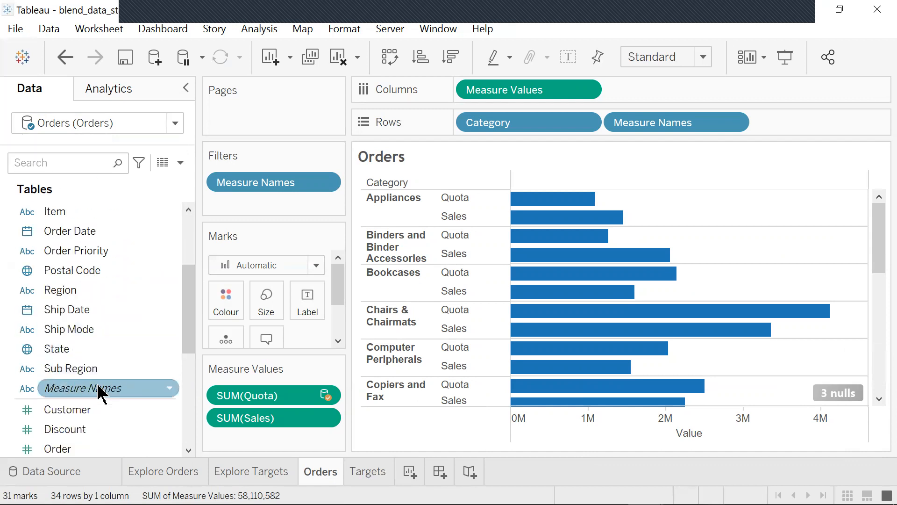
mouse_move(99, 387)
left_click_drag(100, 391, 222, 295)
- Change the Quota bars' colour to green
left_click_drag(344, 276, 344, 331)
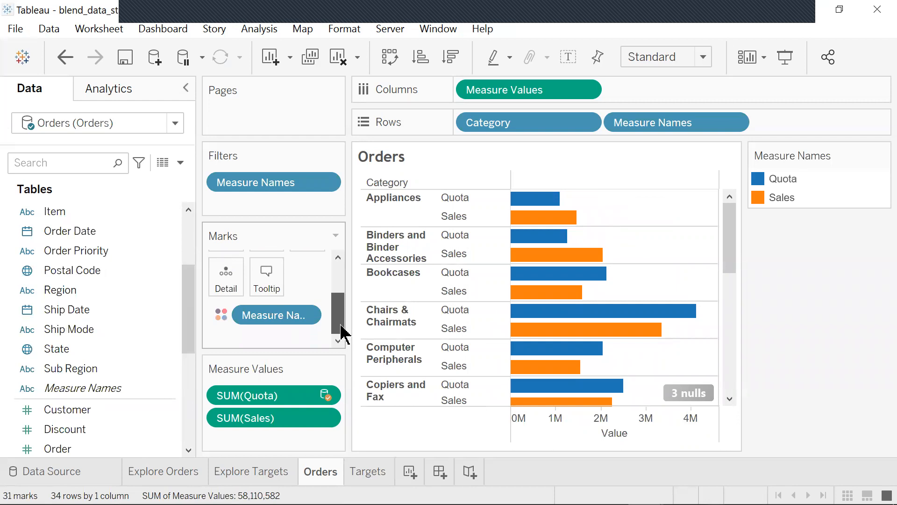
left_click_drag(343, 332, 340, 290)
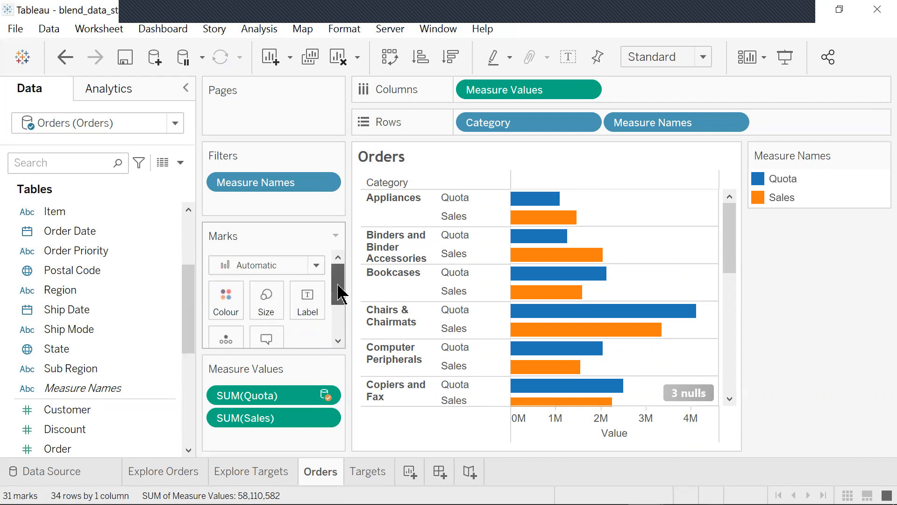
left_click(229, 309)
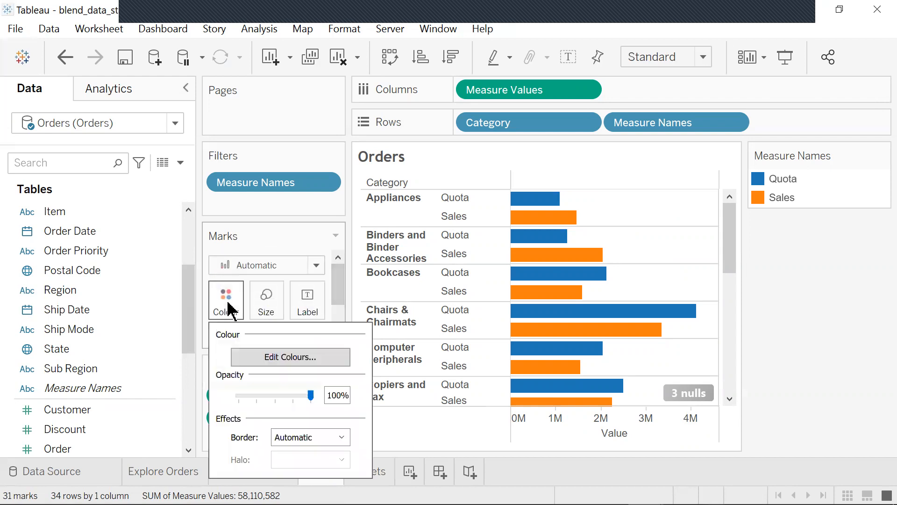
left_click(287, 354)
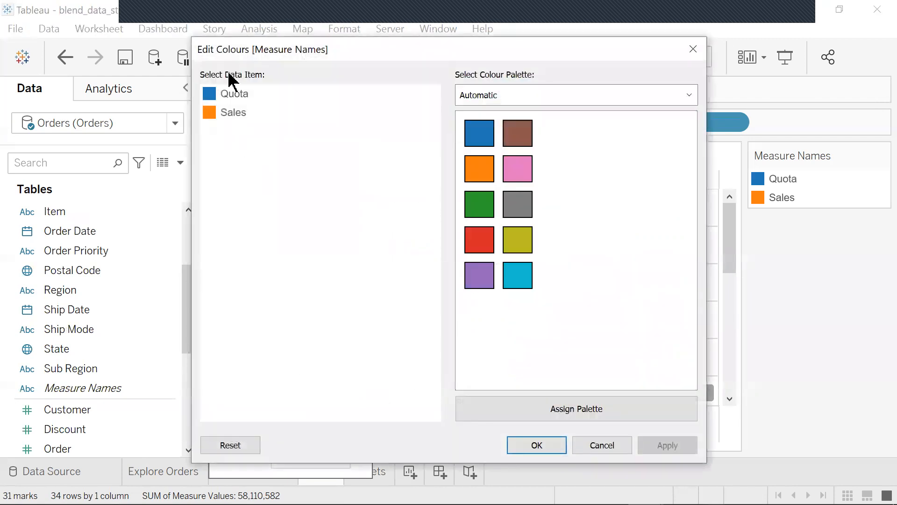
left_click(238, 97)
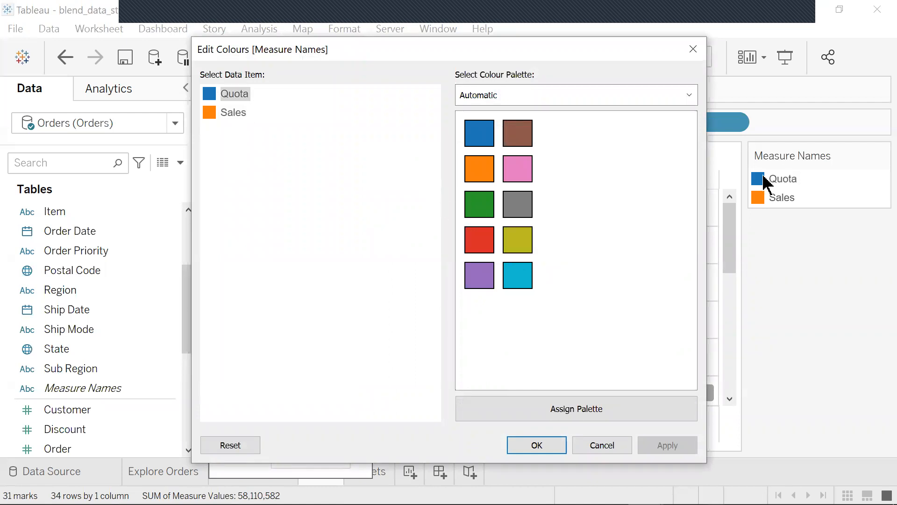
left_click(483, 206)
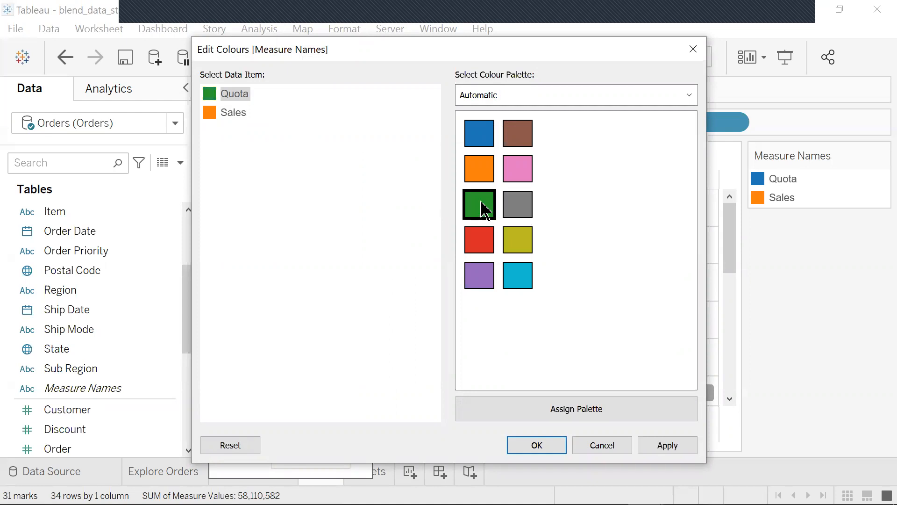
left_click(553, 451)
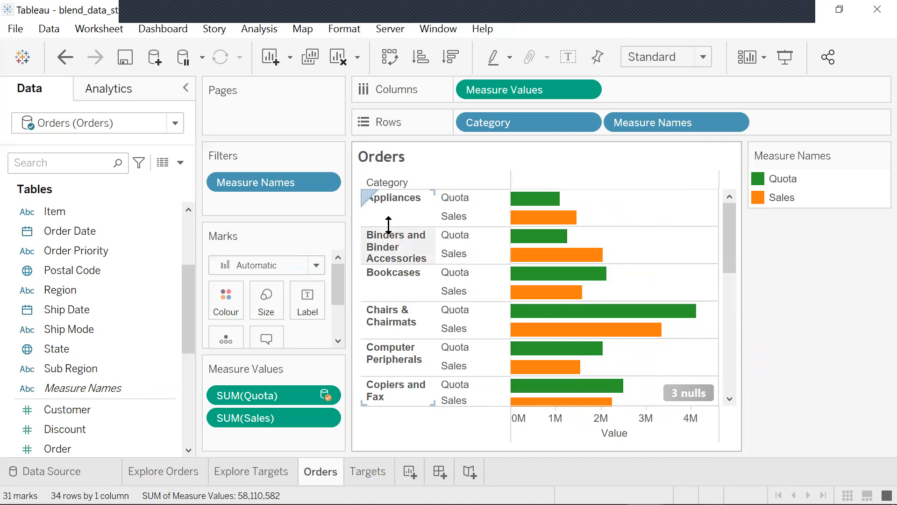
- Recolour the measures so Quota is red and Sales is green
left_click(236, 304)
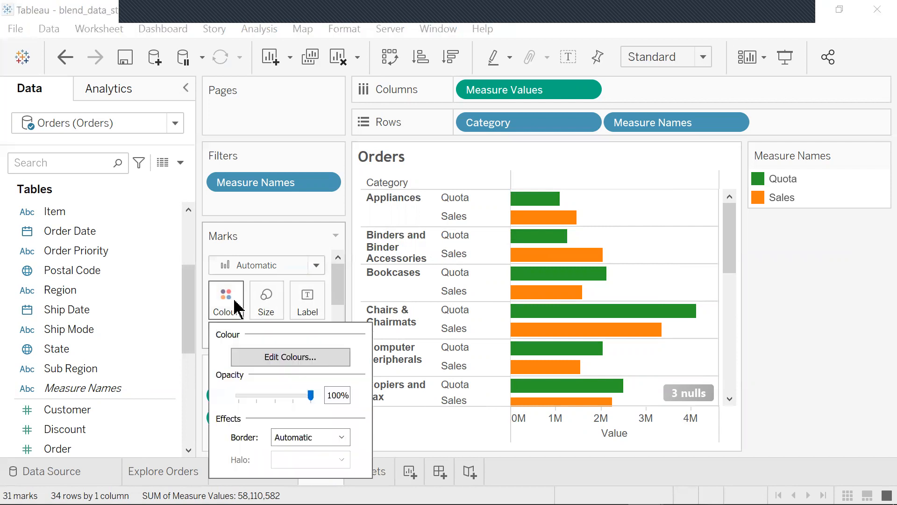
left_click(294, 358)
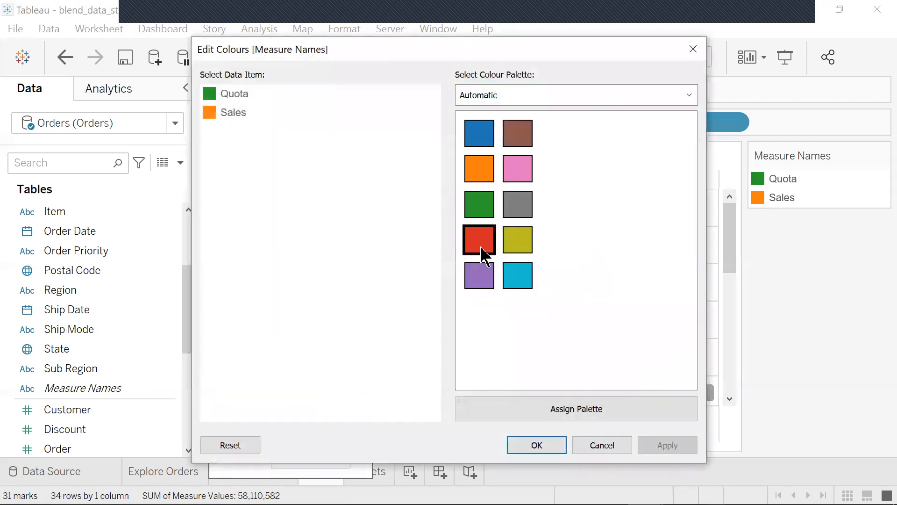
left_click(236, 97)
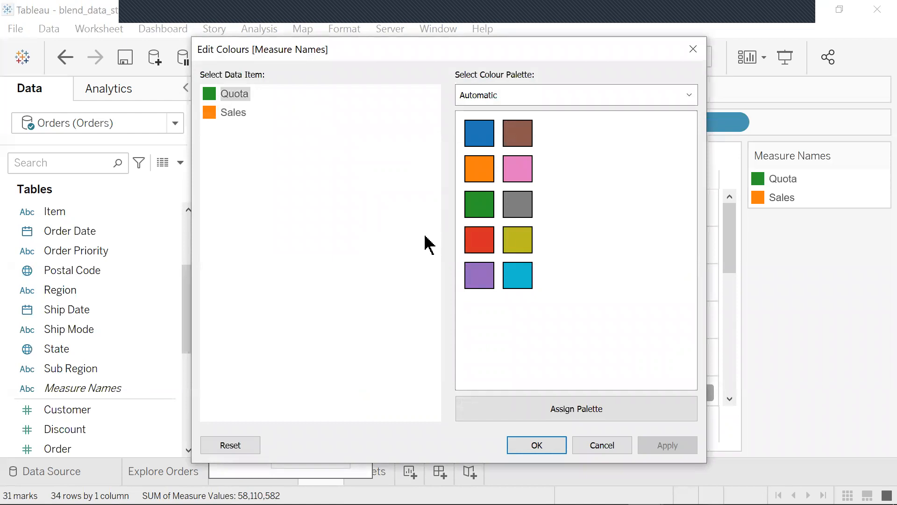
left_click(479, 247)
left_click(238, 113)
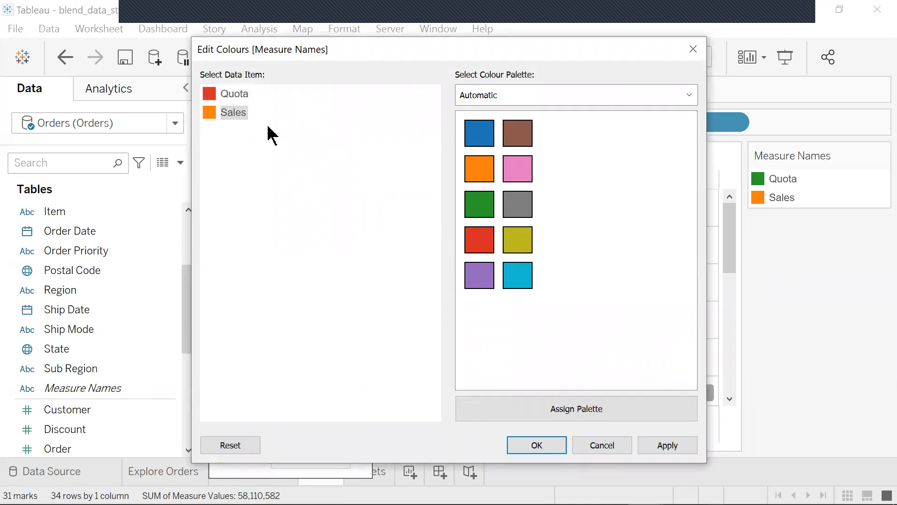
left_click(479, 204)
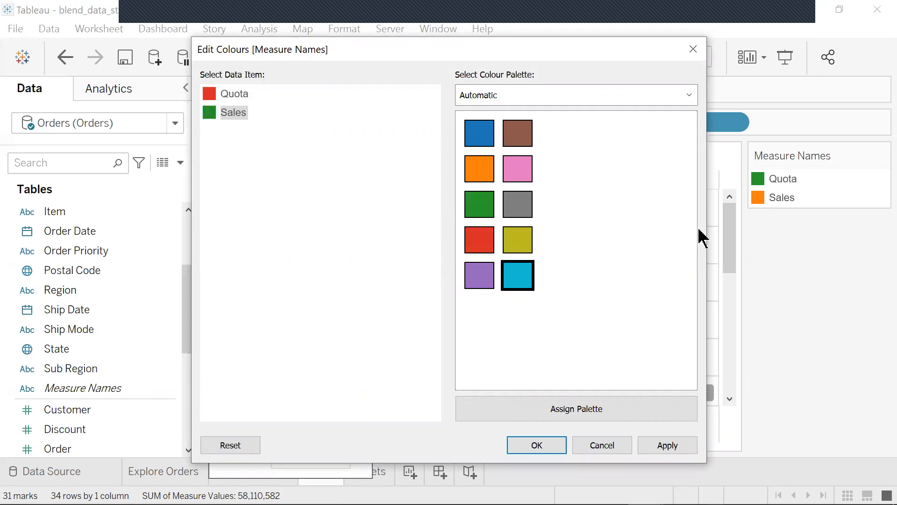
left_click(541, 445)
- Show the null values at the default position on the axis
mouse_move(569, 276)
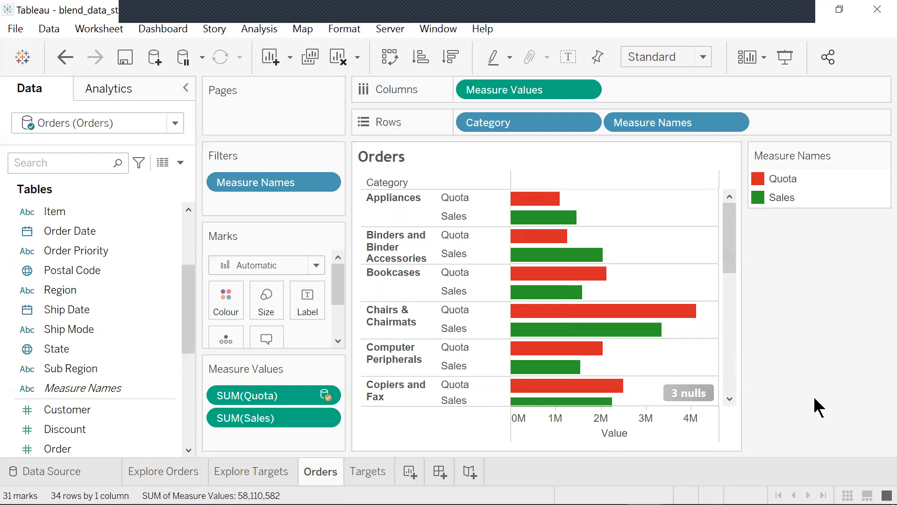
left_click(695, 397)
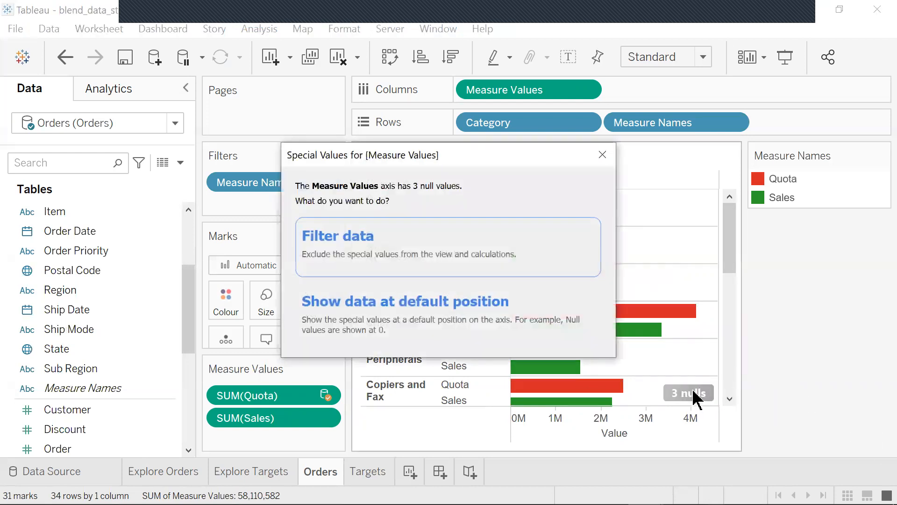
left_click(451, 311)
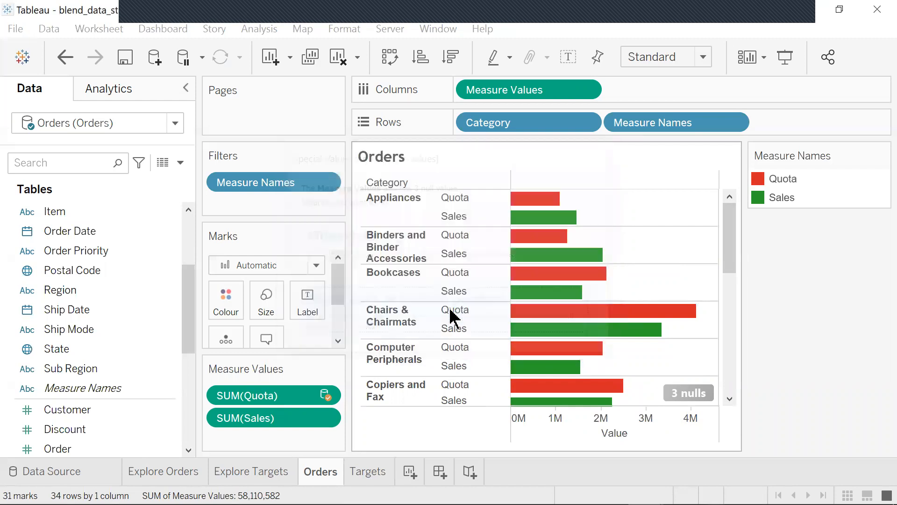
mouse_move(580, 314)
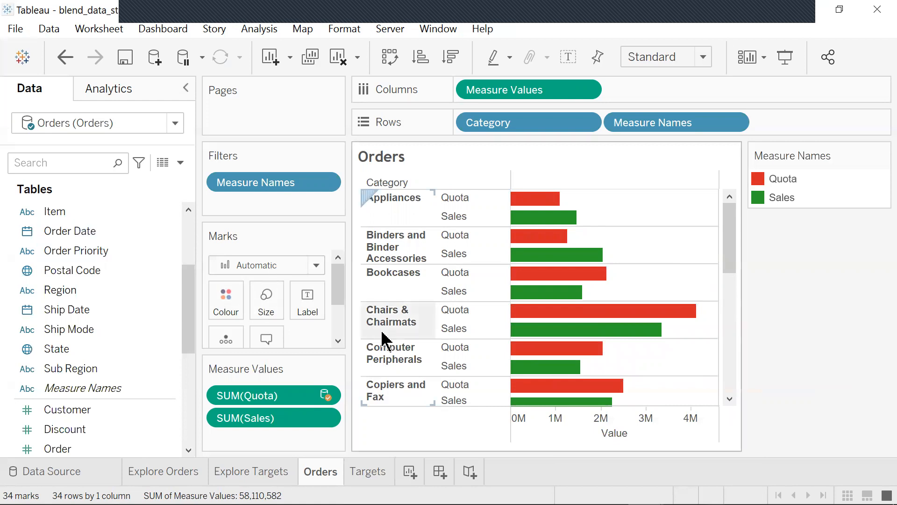
- On the Targets sheet, switch to the Targets data source and plot Quota on Columns by Category on Rows
left_click(360, 476)
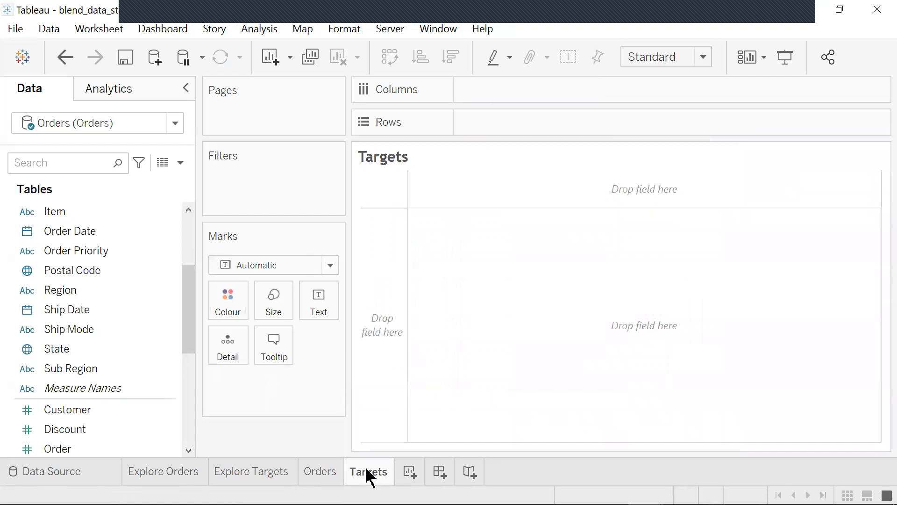
mouse_move(369, 477)
left_click(174, 123)
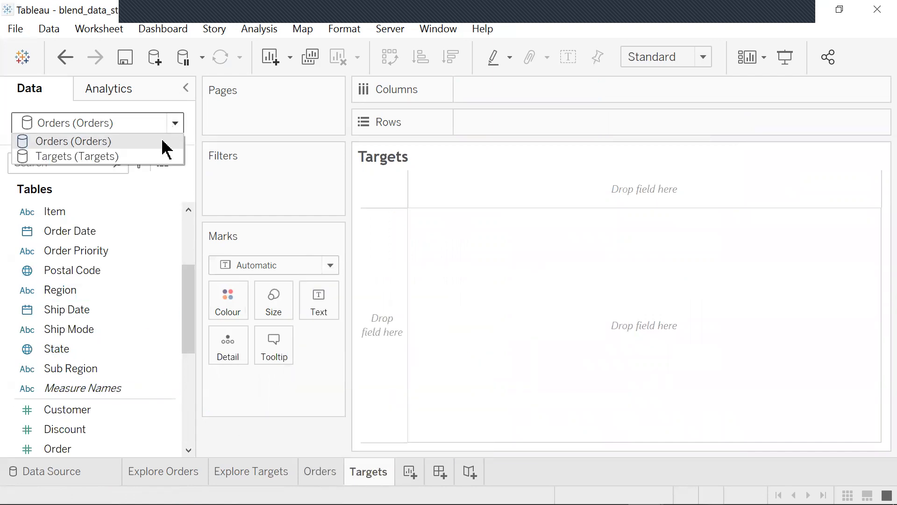
left_click(133, 159)
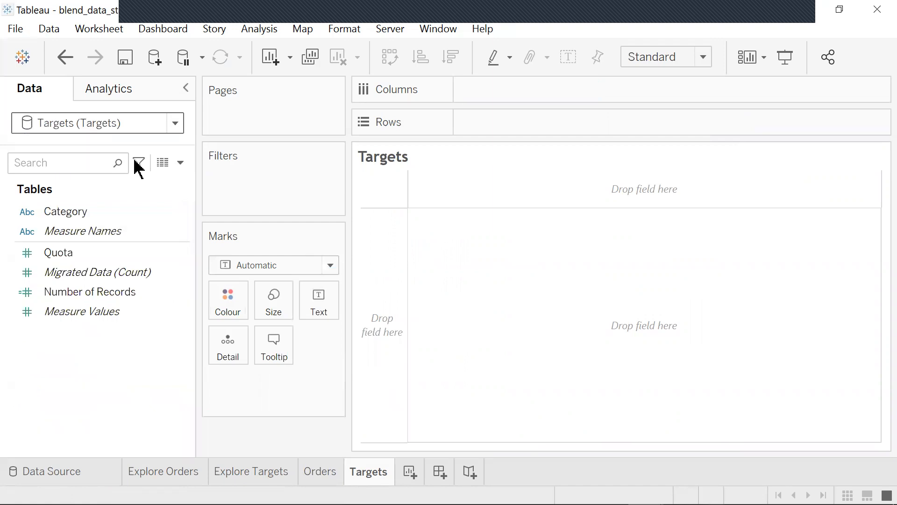
left_click(75, 255)
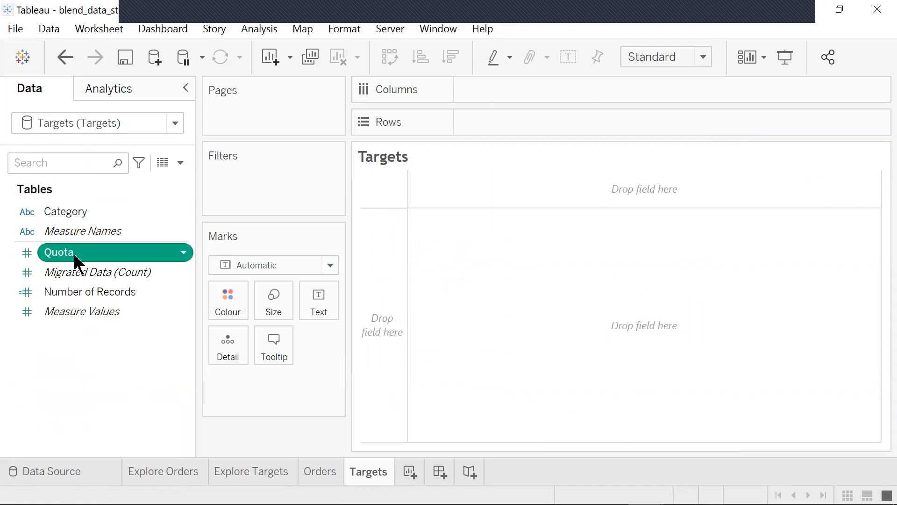
left_click_drag(84, 255, 488, 89)
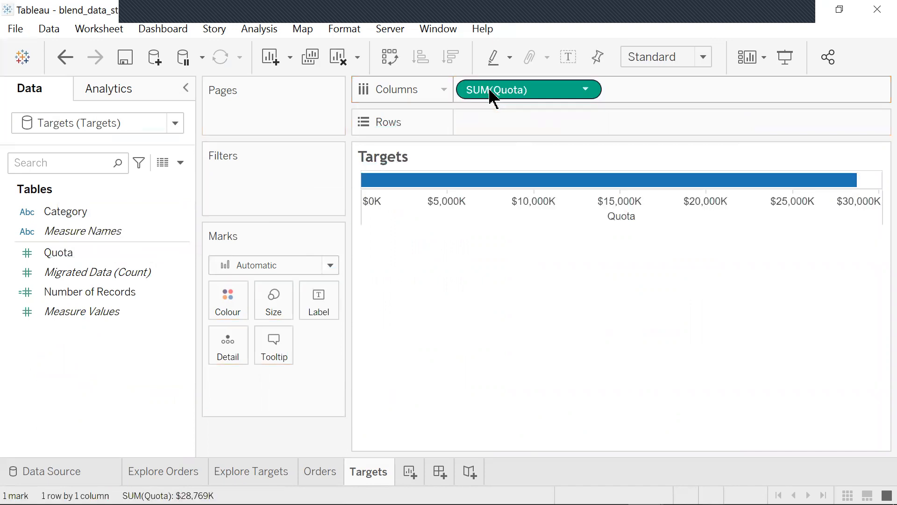
mouse_move(83, 217)
left_mouse_down()
mouse_move(498, 142)
mouse_move(523, 125)
mouse_move(511, 127)
left_mouse_up()
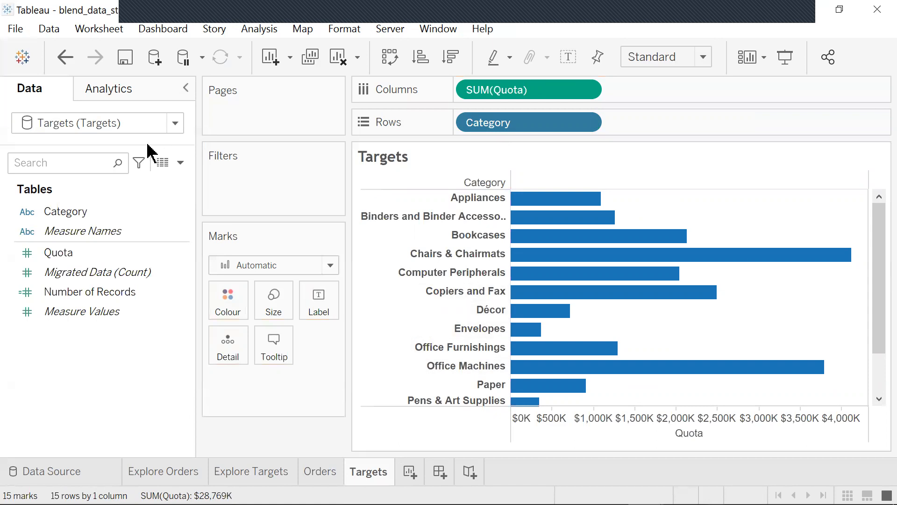
- Switch to the Orders data source and add Sales onto the Quota axis
left_click(179, 122)
left_click(151, 137)
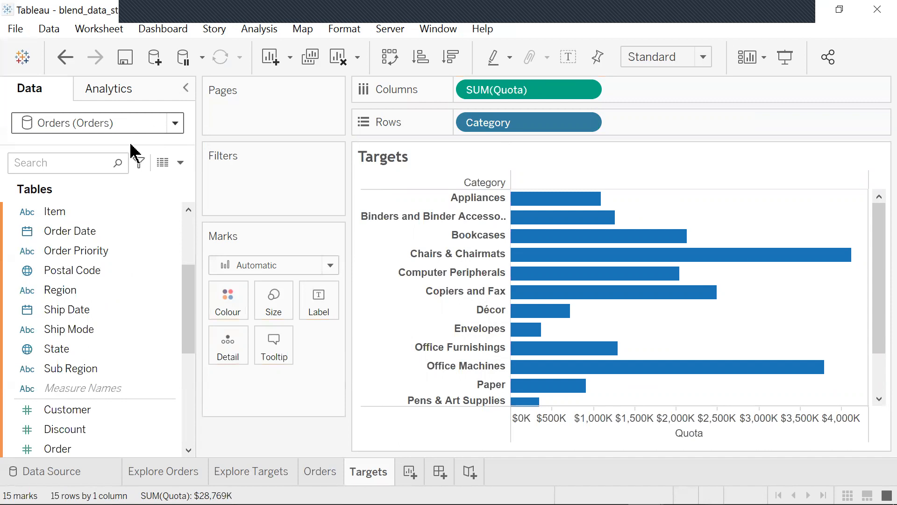
left_click_drag(186, 337, 176, 410)
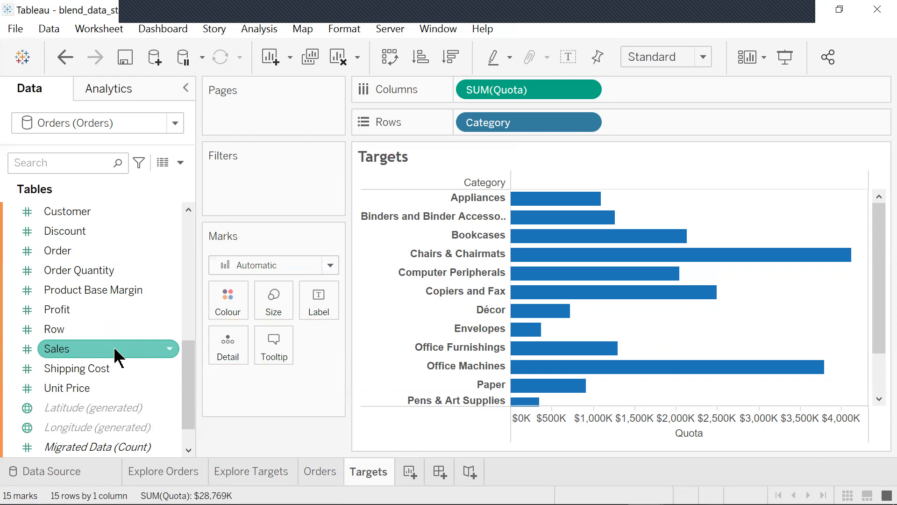
left_click(100, 351)
left_click_drag(100, 352, 637, 429)
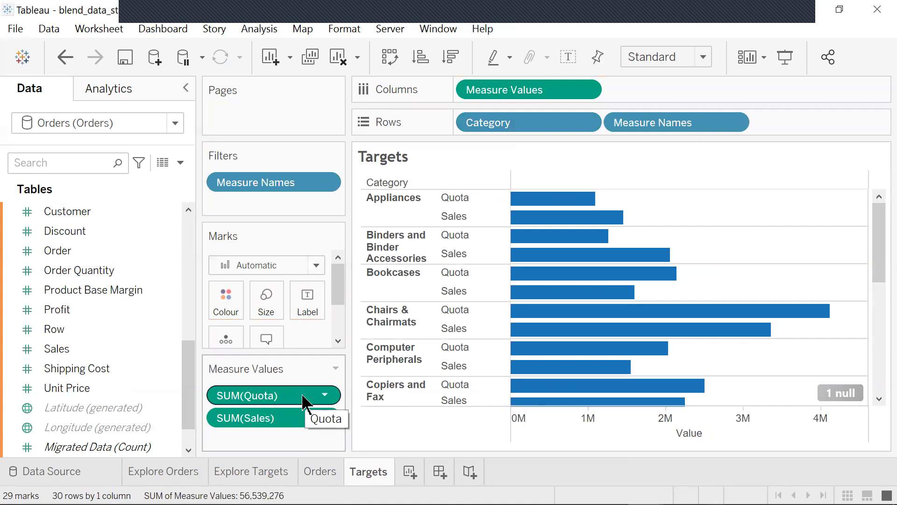
- Switch back to the Targets data source and colour the bars by Measure Names
left_click(152, 452)
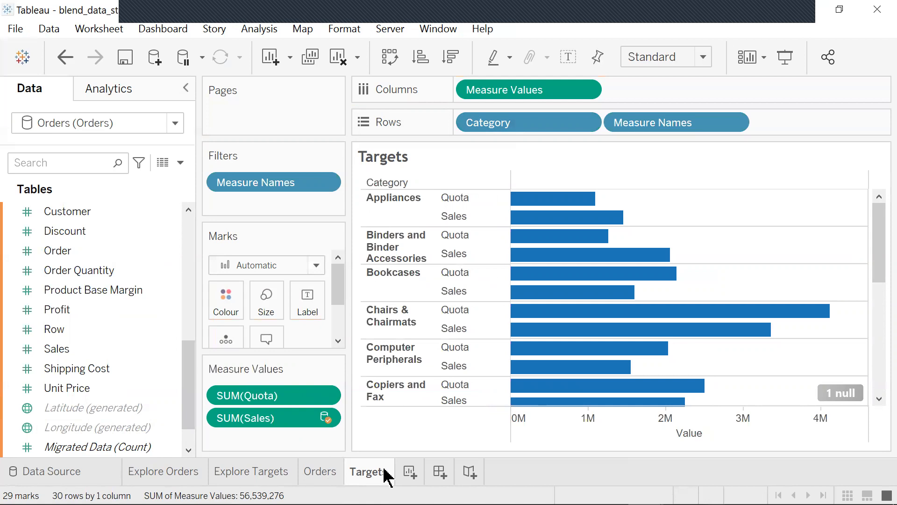
left_click(175, 124)
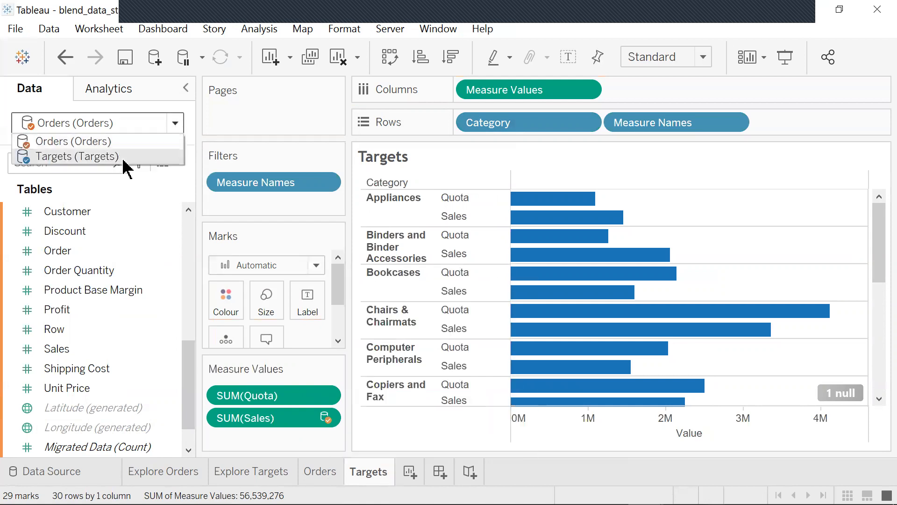
left_click(78, 156)
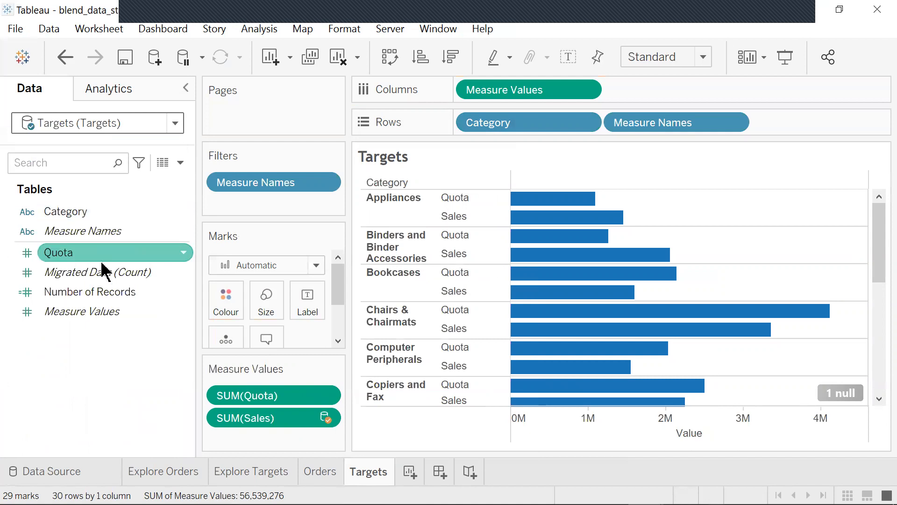
left_click_drag(117, 236, 226, 302)
- Set the Quota colour to dark red #aa0000 and the Sales colour to pink
left_click(226, 302)
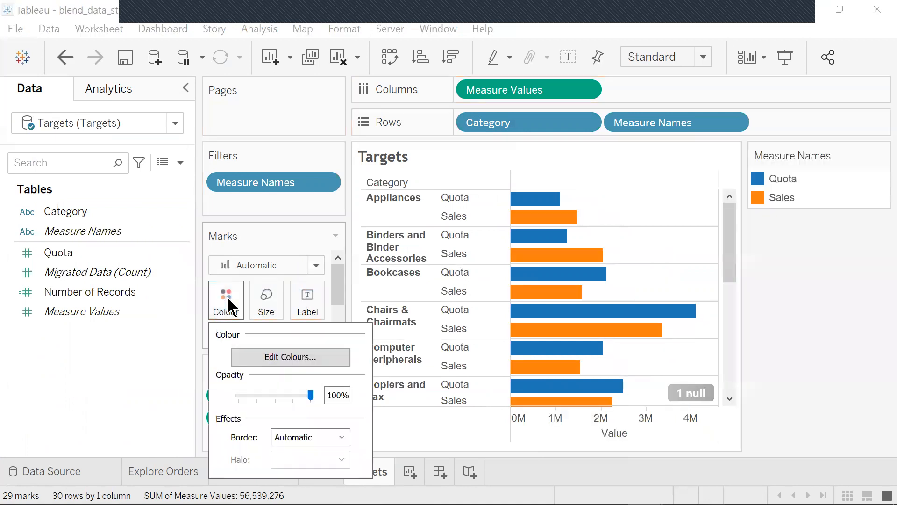
left_click(288, 357)
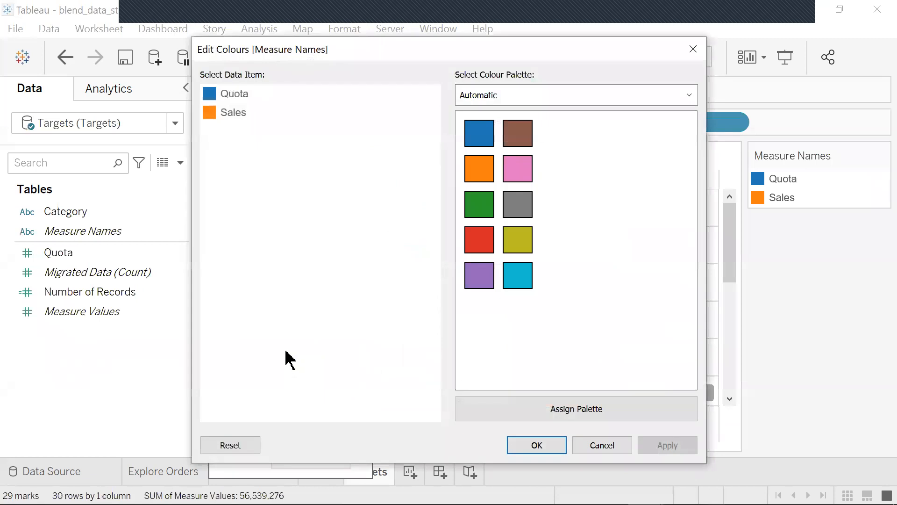
double_click(229, 96)
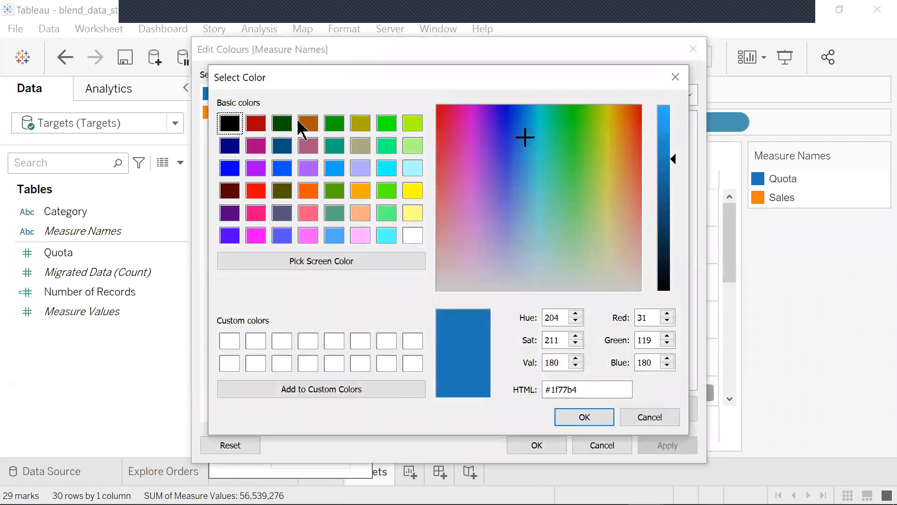
left_click(256, 126)
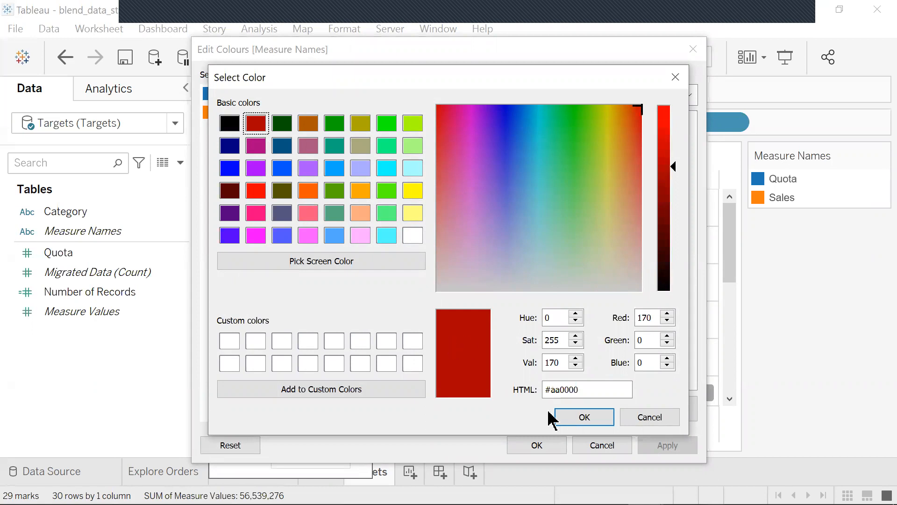
left_click(585, 418)
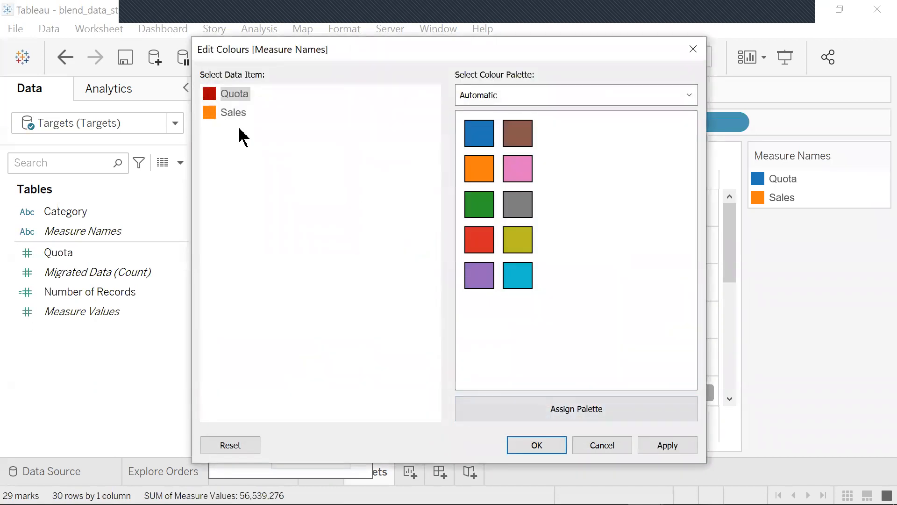
left_click(219, 114)
left_click(528, 173)
left_click(546, 443)
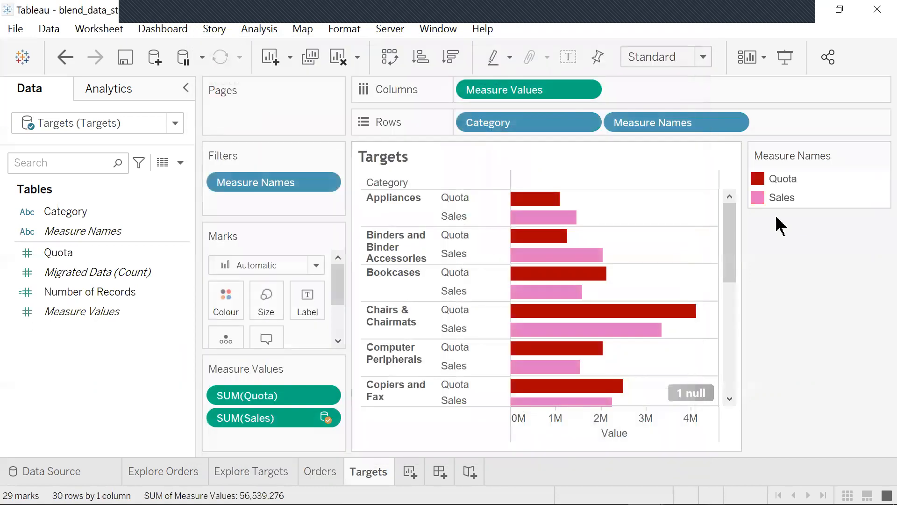
mouse_move(635, 329)
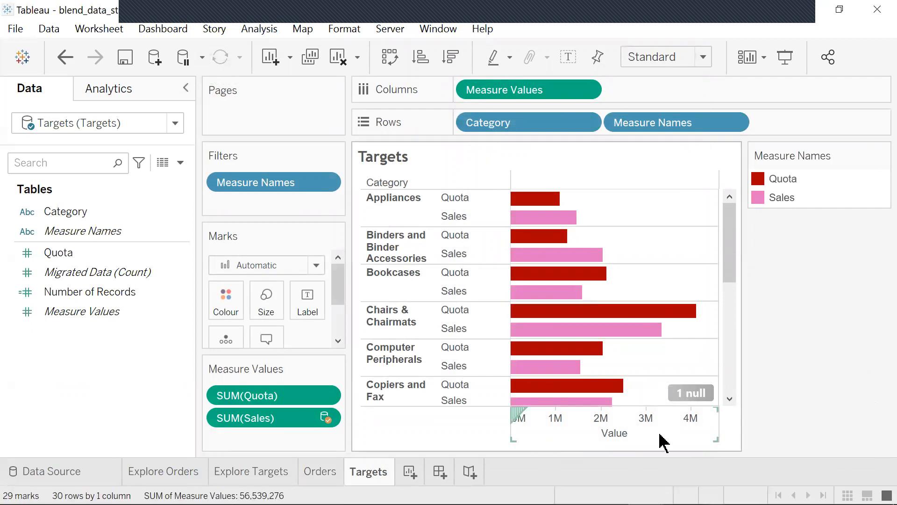
- Show the null value of the Measure Values axis at the default position
left_click(691, 393)
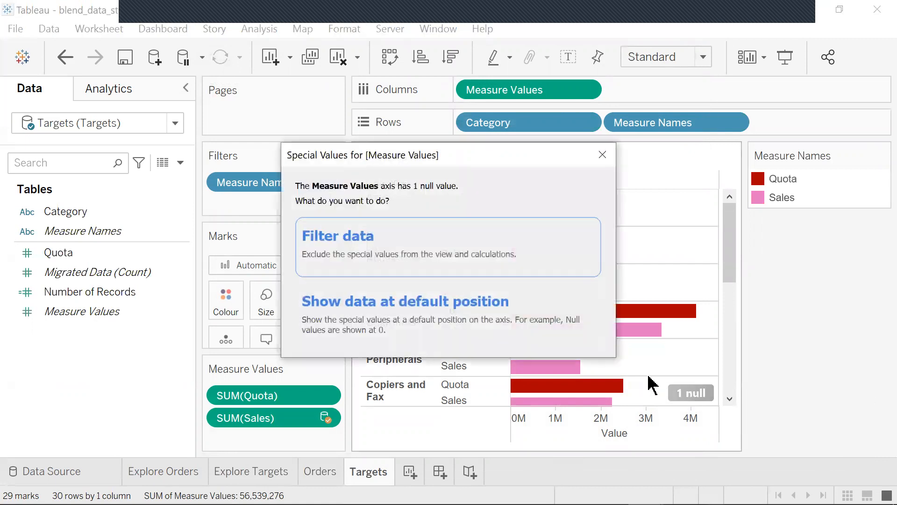
left_click(441, 307)
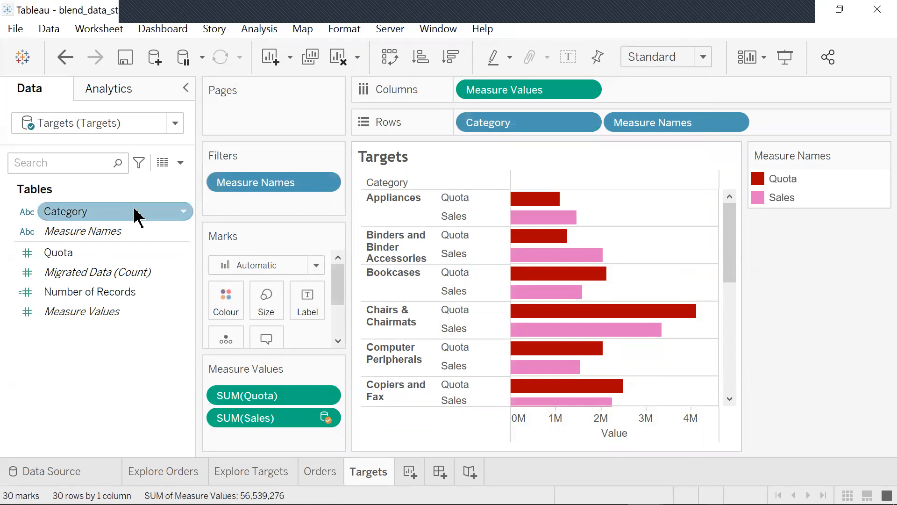
- Switch to the Orders data source and fit the Targets chart to Entire View
left_click(178, 124)
left_click(119, 142)
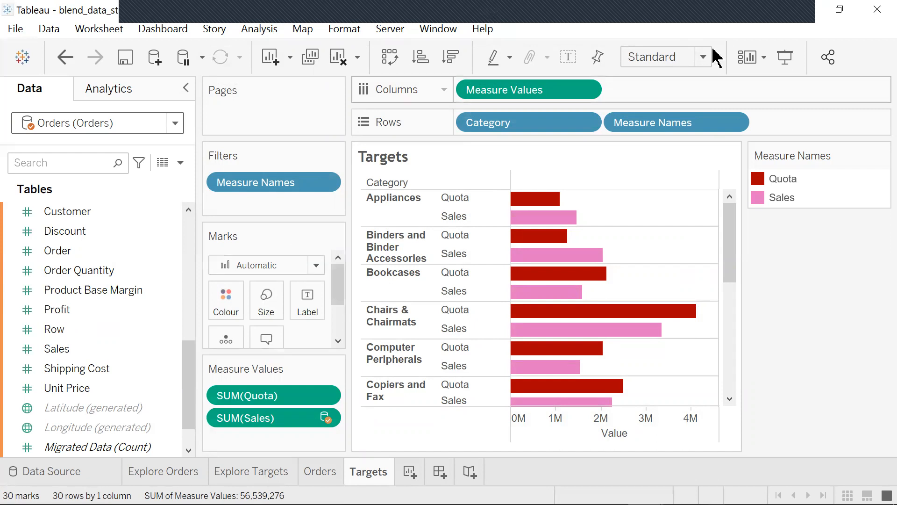
left_click(669, 120)
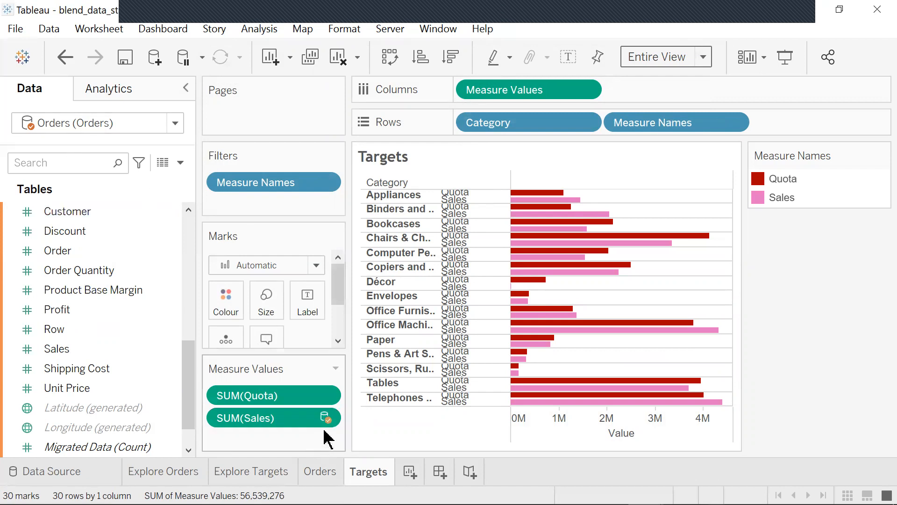
left_click(176, 123)
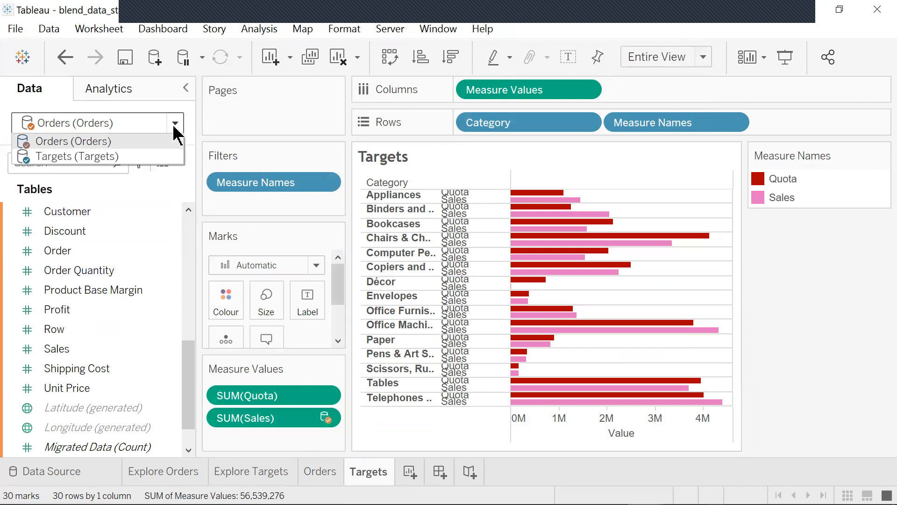
left_click(150, 155)
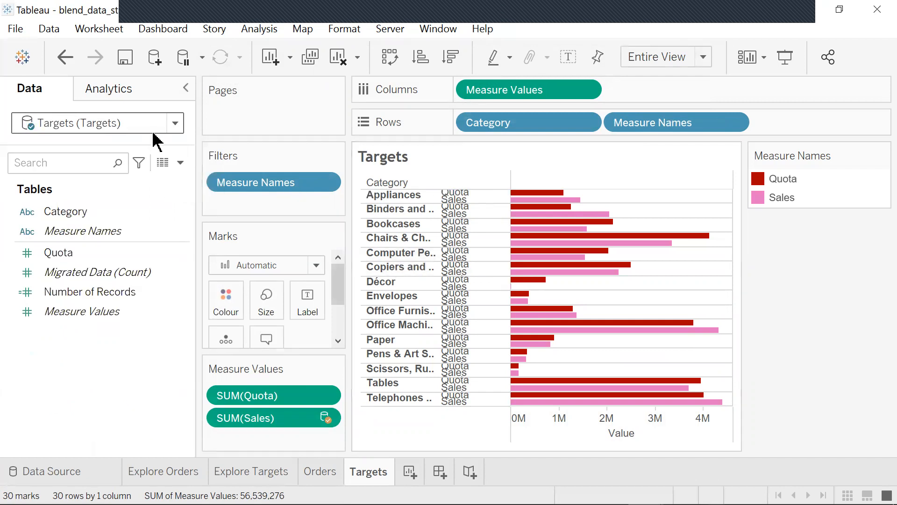
left_click(176, 123)
left_click(117, 141)
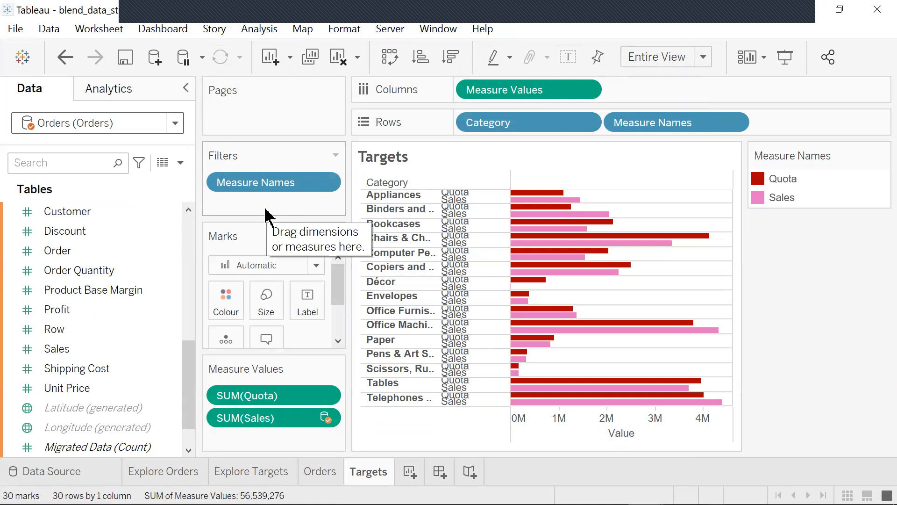
- On the Orders sheet, fit the chart to Entire View
left_click(321, 472)
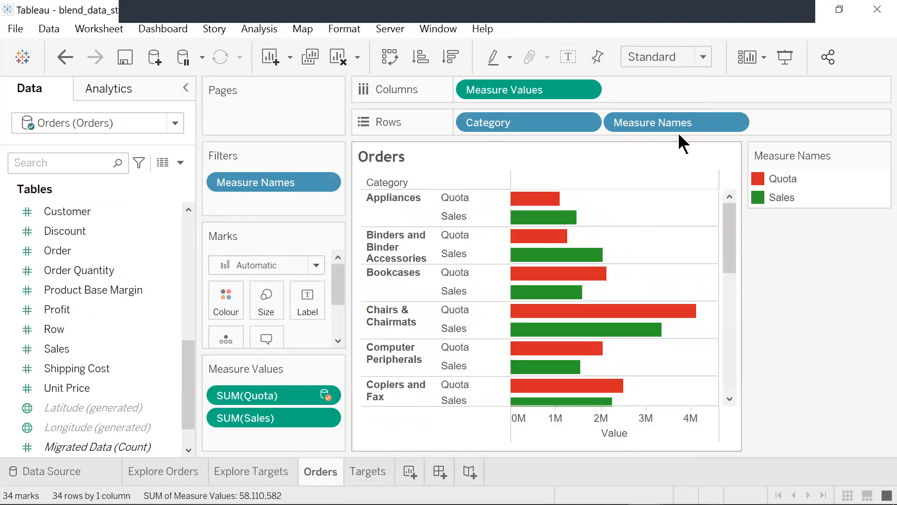
left_click(702, 58)
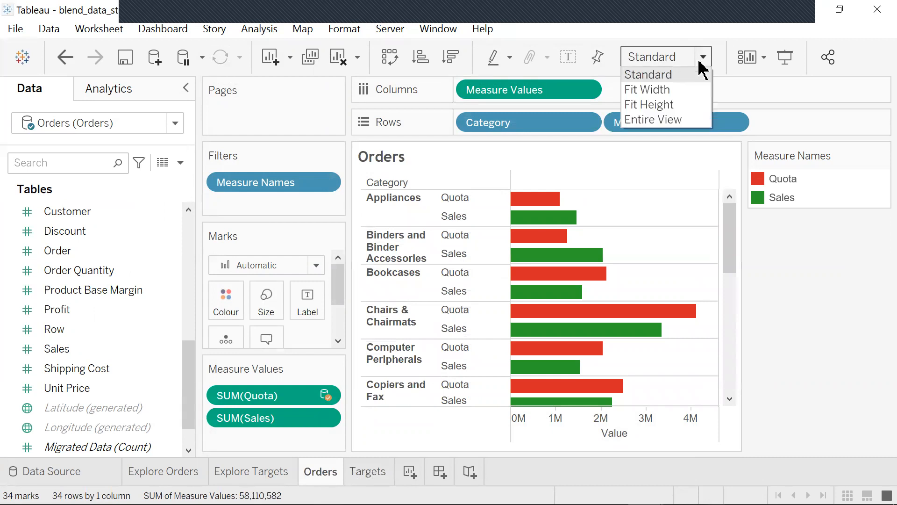
left_click(675, 118)
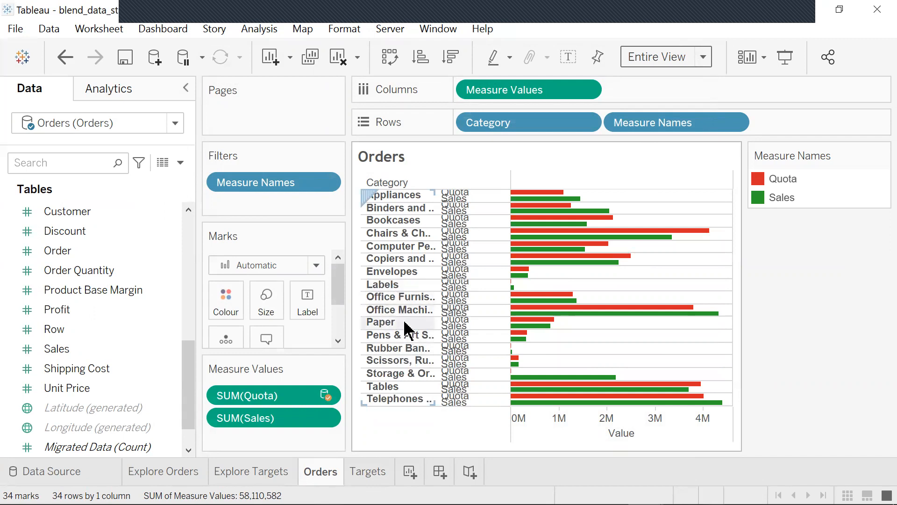
- Return to the Targets sheet and open the workbook union_data_starter.twbx
left_click(375, 476)
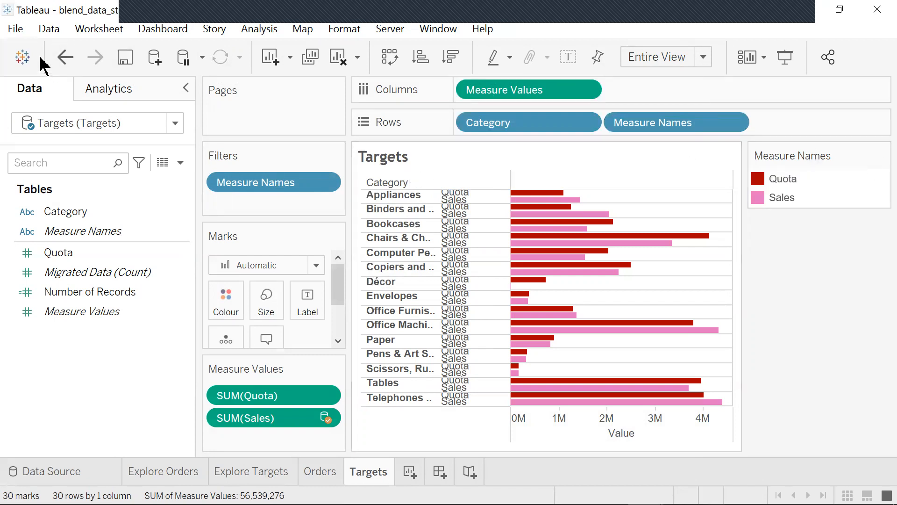
left_click(15, 28)
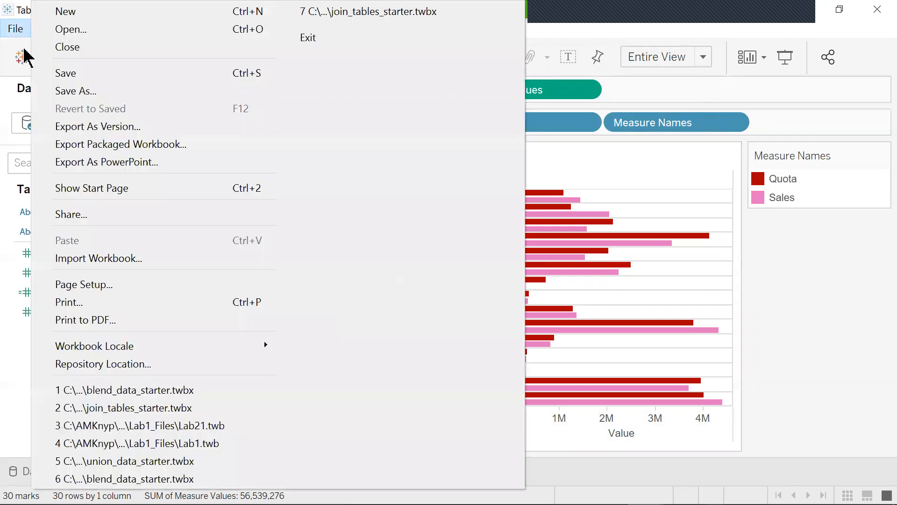
left_click(78, 29)
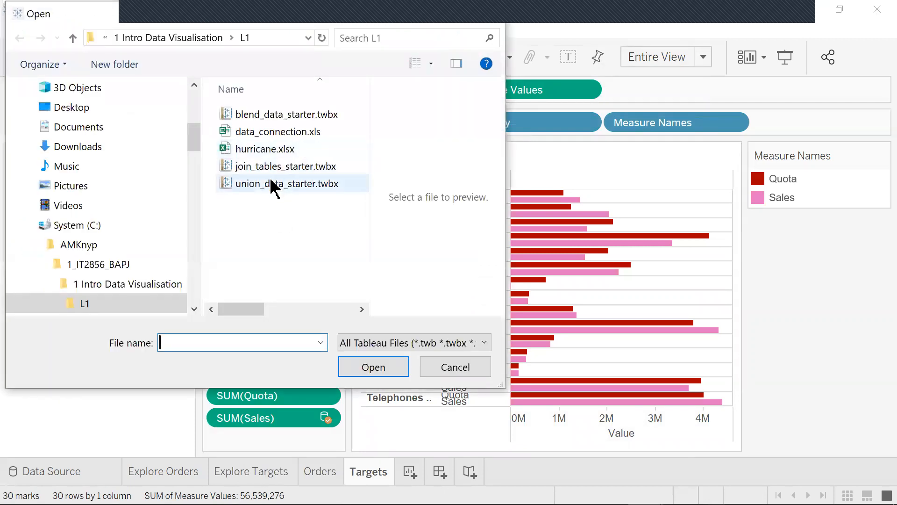
left_click(271, 186)
left_click(386, 368)
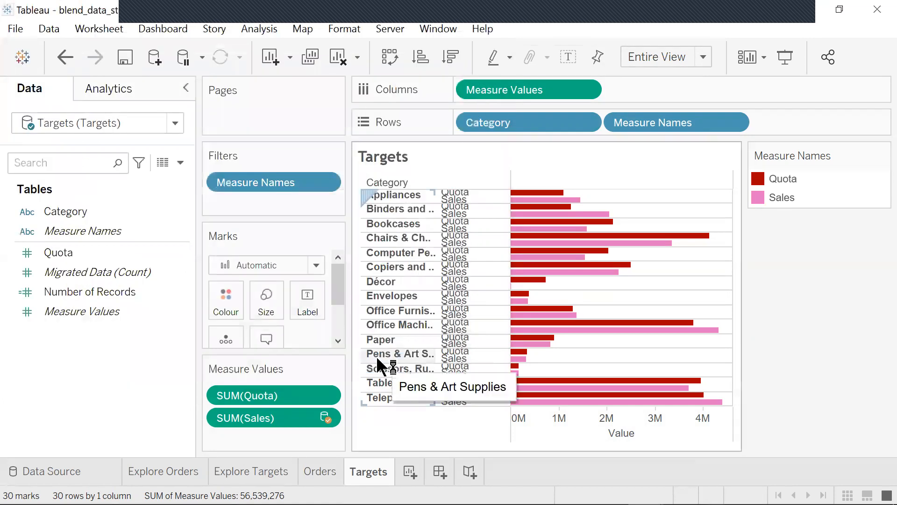
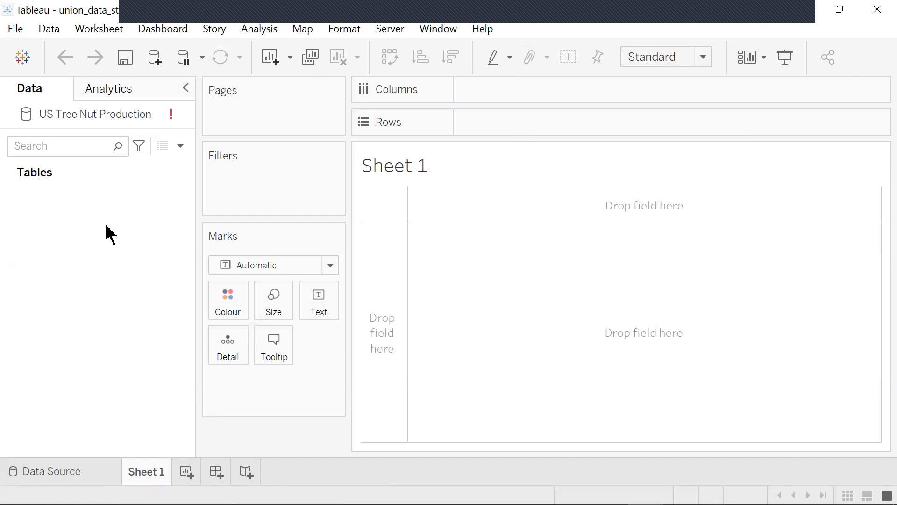
- Open the data source page and add the Almonds sheet to the canvas
left_click(66, 476)
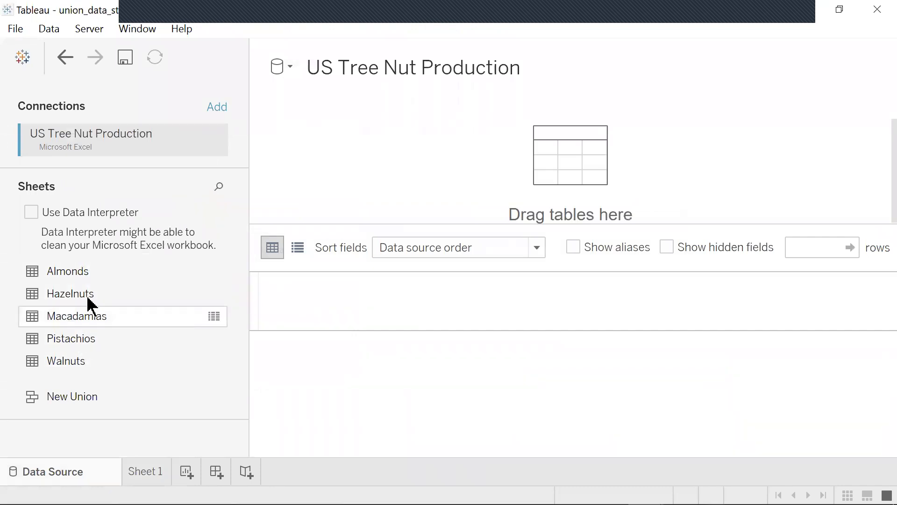
left_click(80, 275)
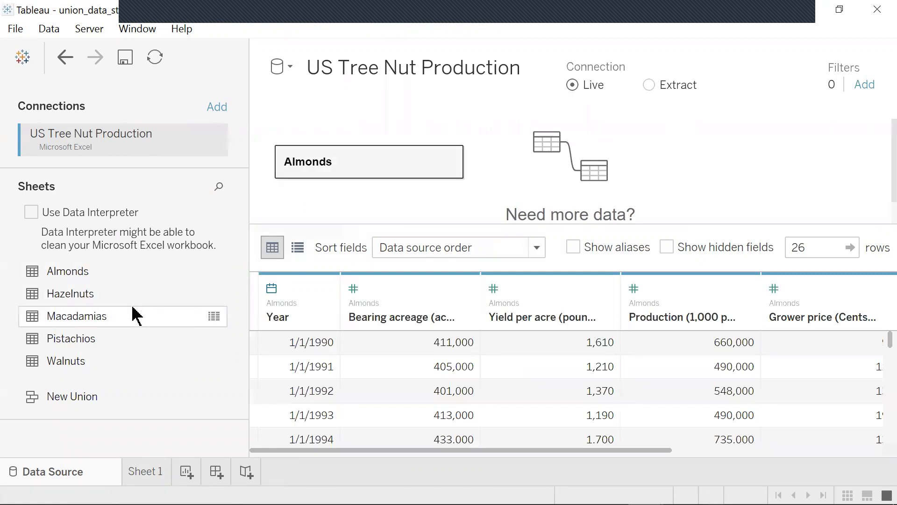
- Relate the Hazelnuts sheet to Almonds, close the relationship editor and remove Hazelnuts again
left_click(92, 296)
left_click_drag(308, 203, 319, 198)
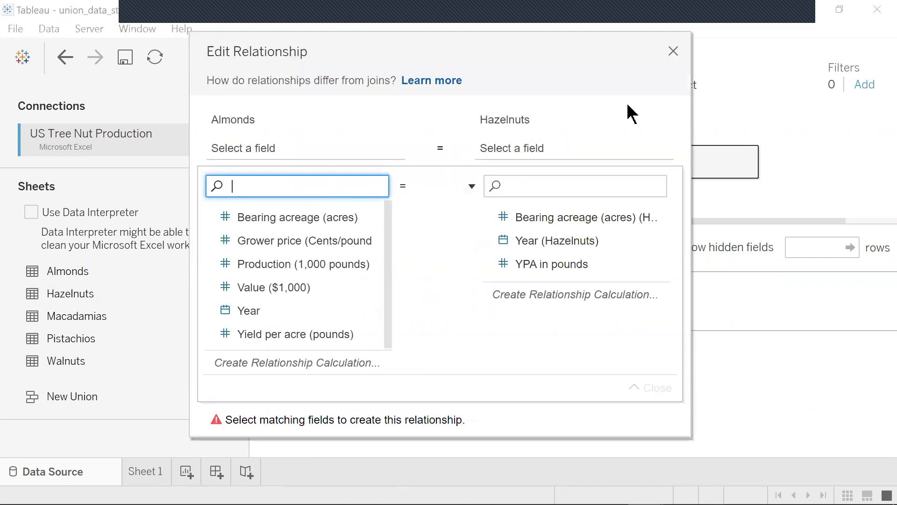
left_click(672, 52)
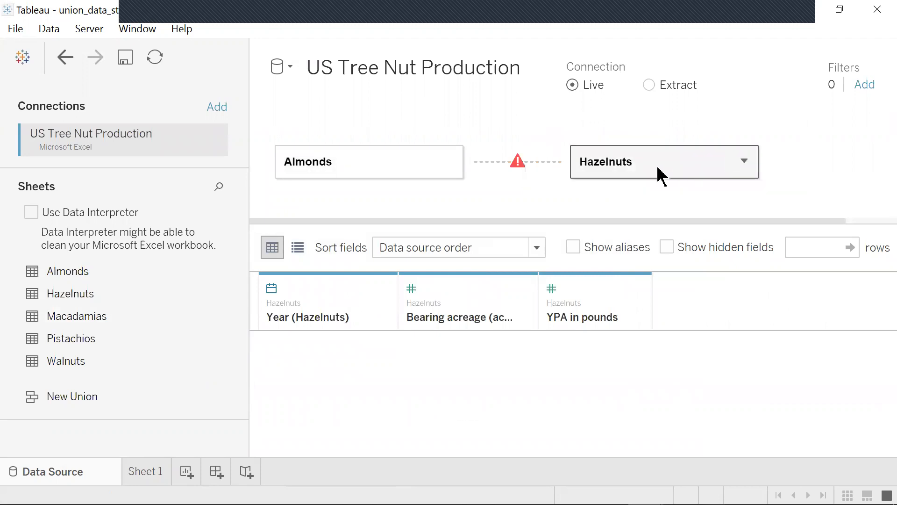
left_click_drag(633, 169, 330, 168)
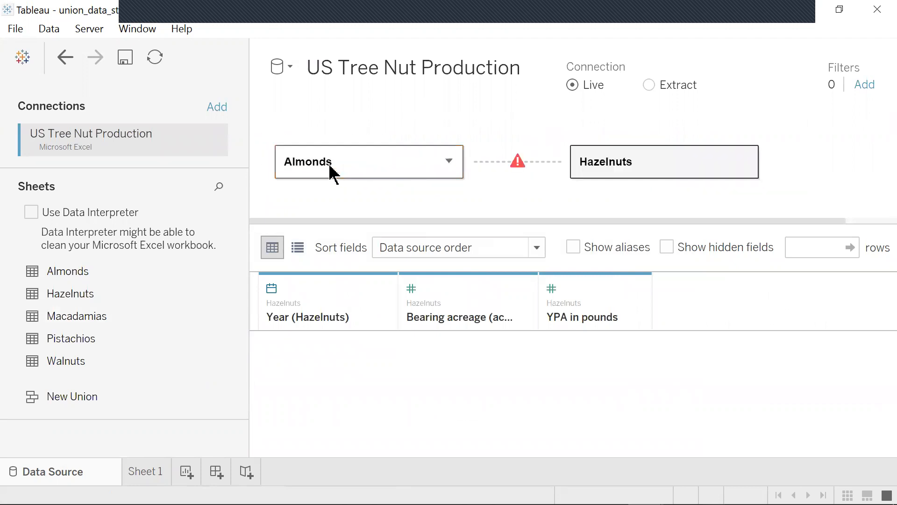
left_click(744, 161)
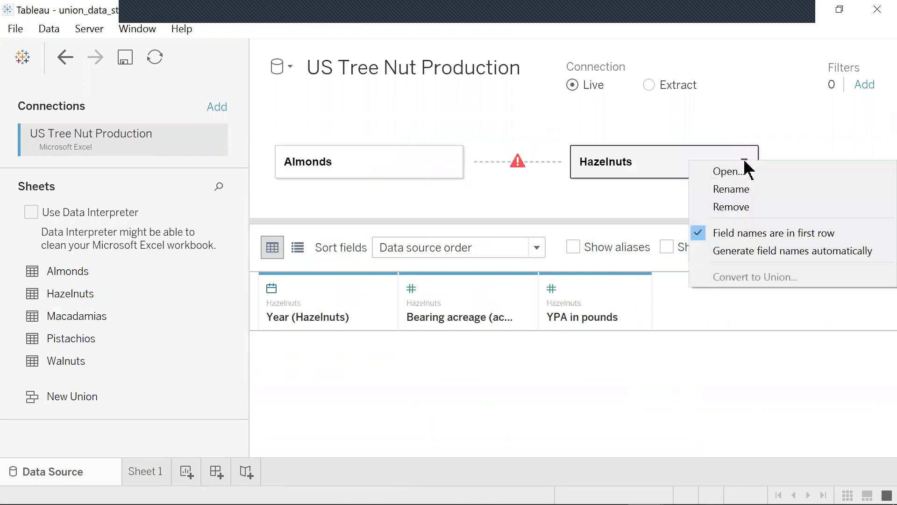
left_click(740, 207)
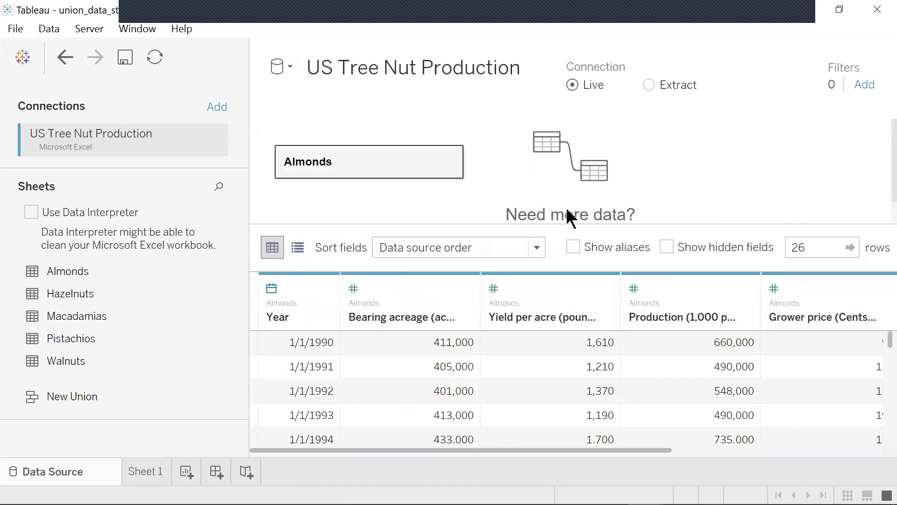
- Union the Hazelnuts sheet with the Almonds table
left_click_drag(91, 304, 306, 187)
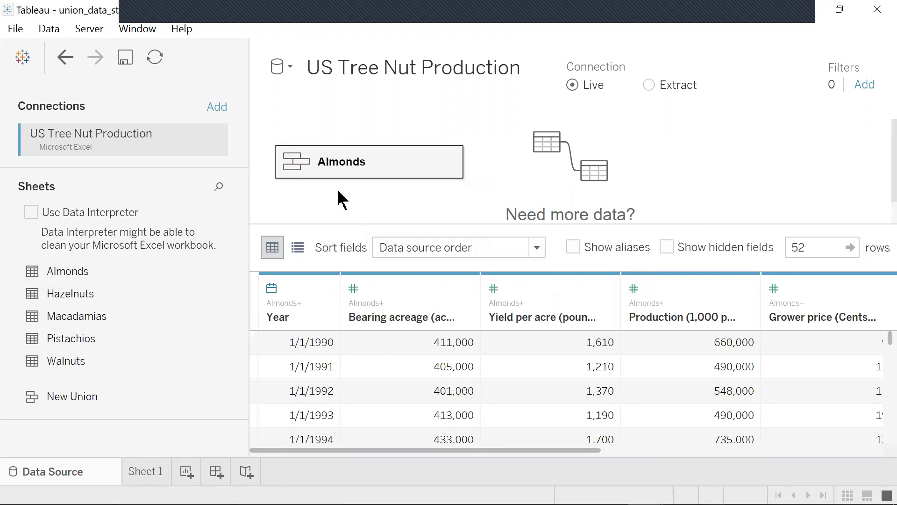
mouse_move(331, 187)
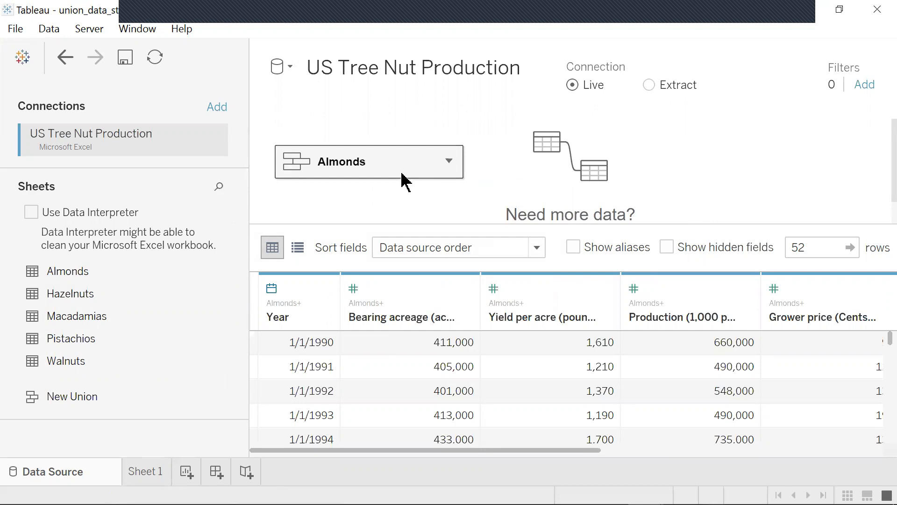
left_click(449, 161)
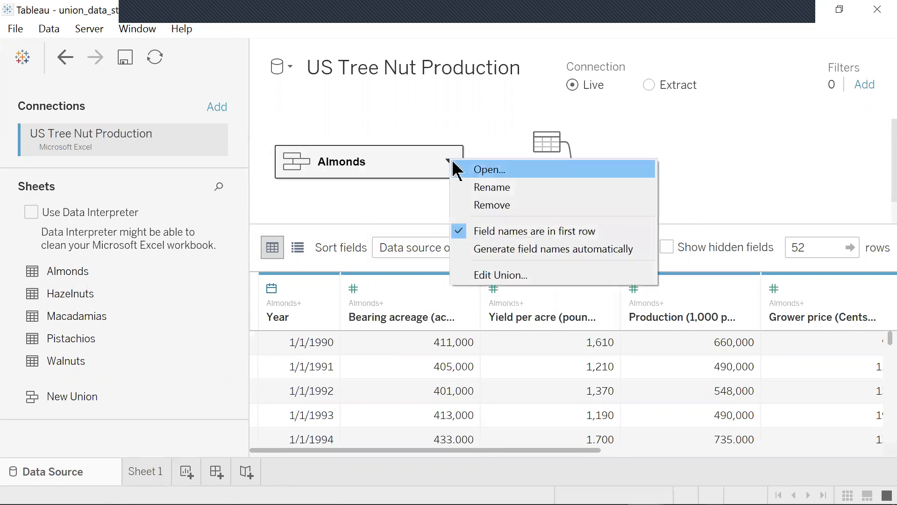
left_click(394, 131)
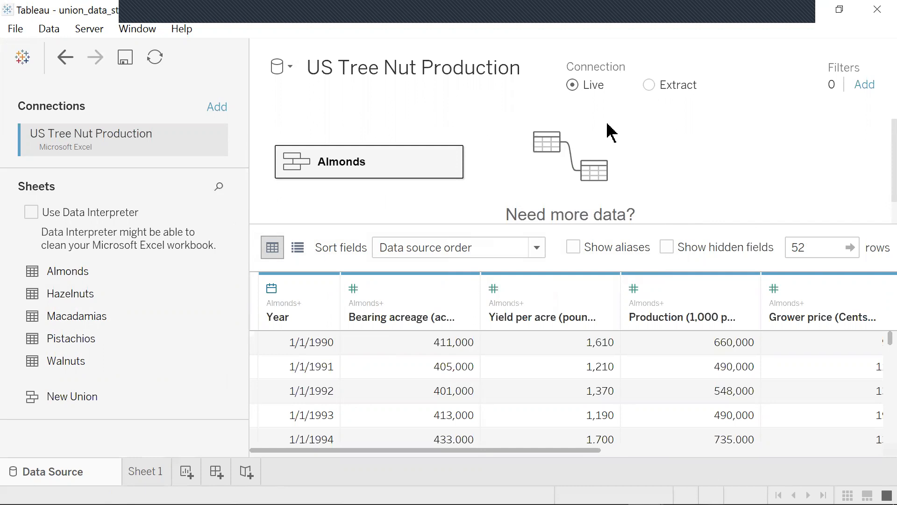
scroll(607, 129, "down", 1)
scroll(444, 142, "up", 1)
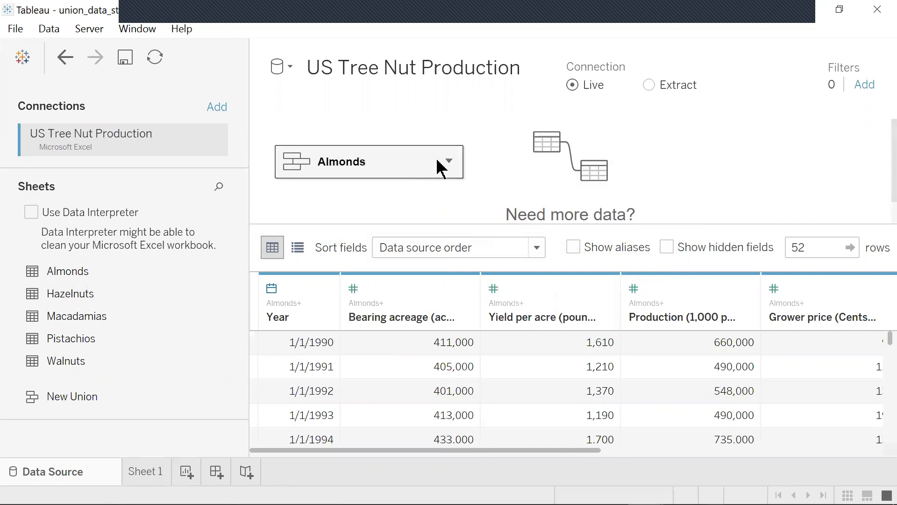
- Review the tables listed in the union's Edit Union dialog
left_click(449, 161)
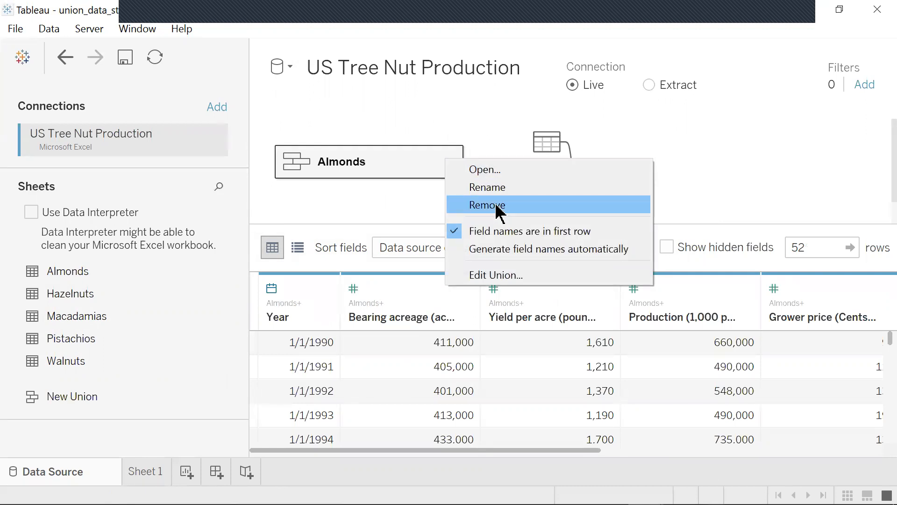
left_click(496, 276)
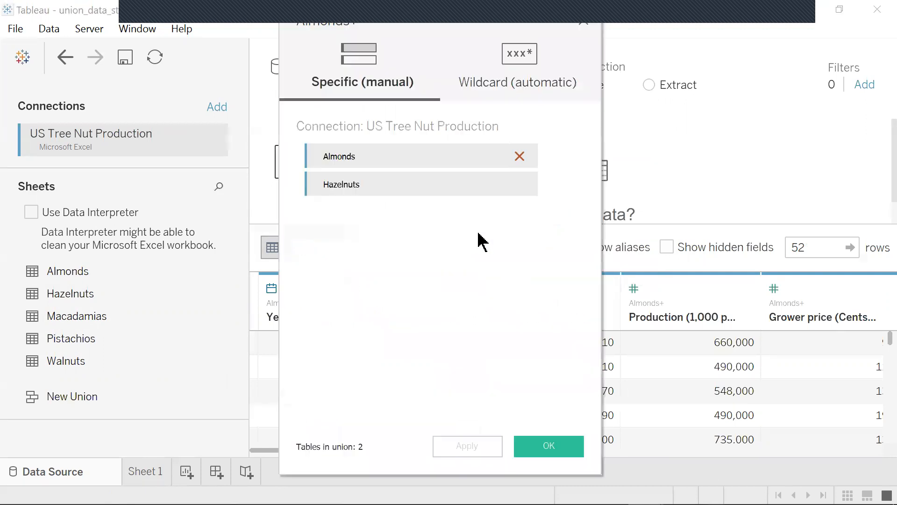
left_click(550, 446)
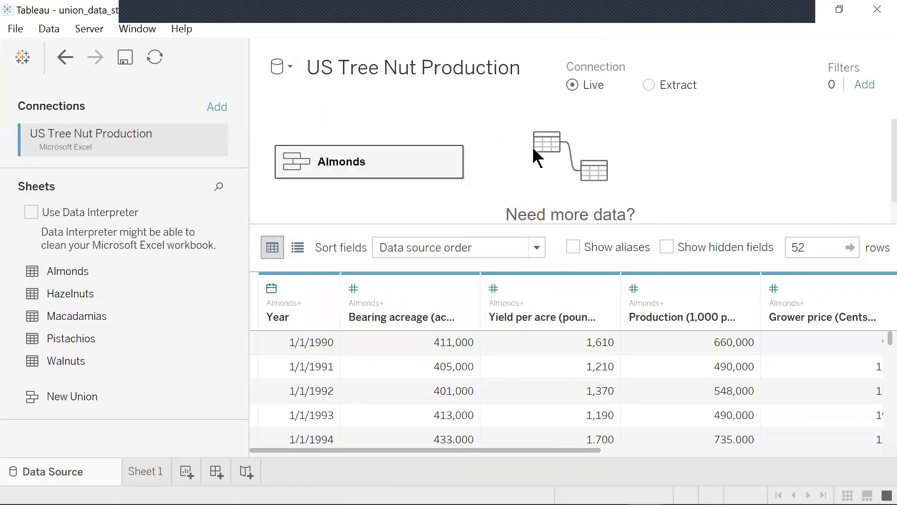
- Remove the union table from the canvas and undo the removal
left_click(447, 162)
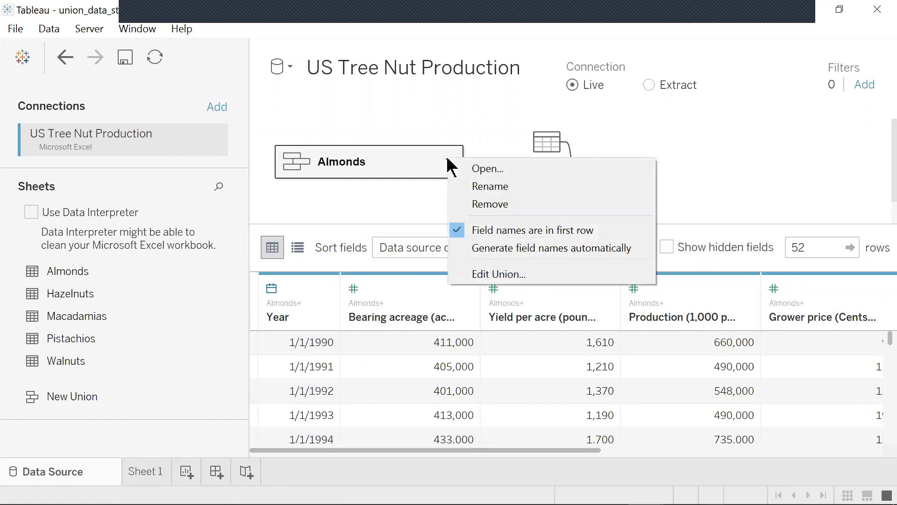
left_click(490, 204)
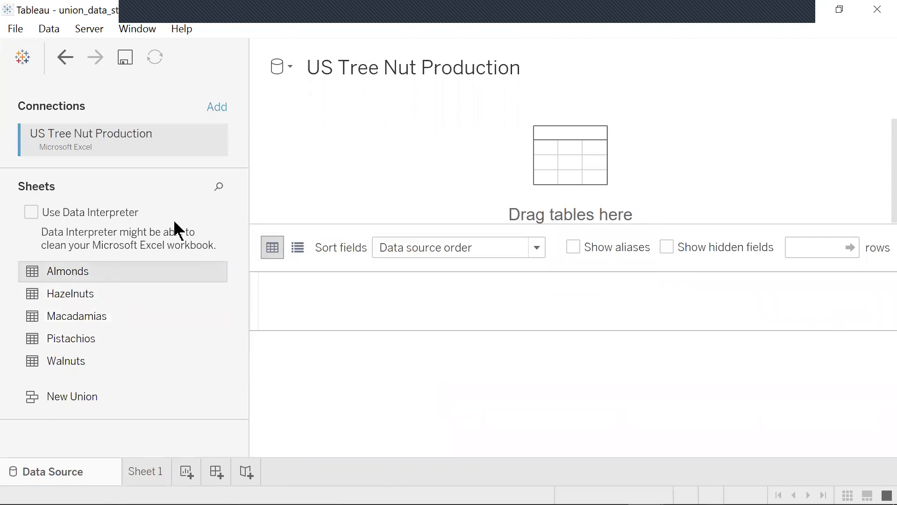
key("ctrl+z")
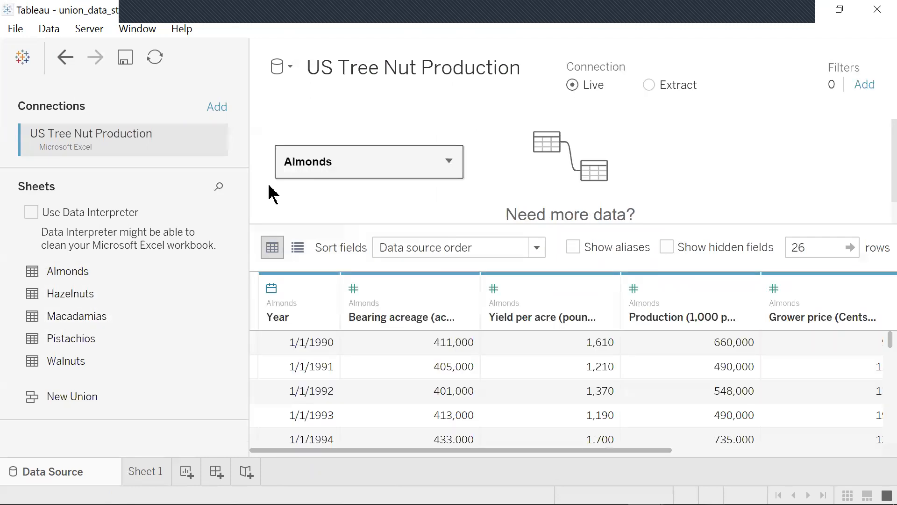
- Union Hazelnuts with the Almonds table again and review its tables in Edit Union
left_click_drag(64, 306, 304, 192)
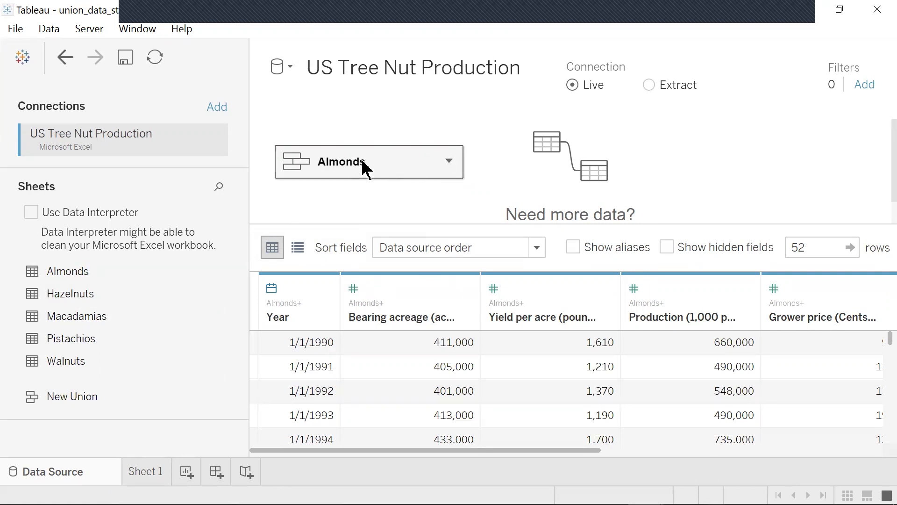
left_click(448, 161)
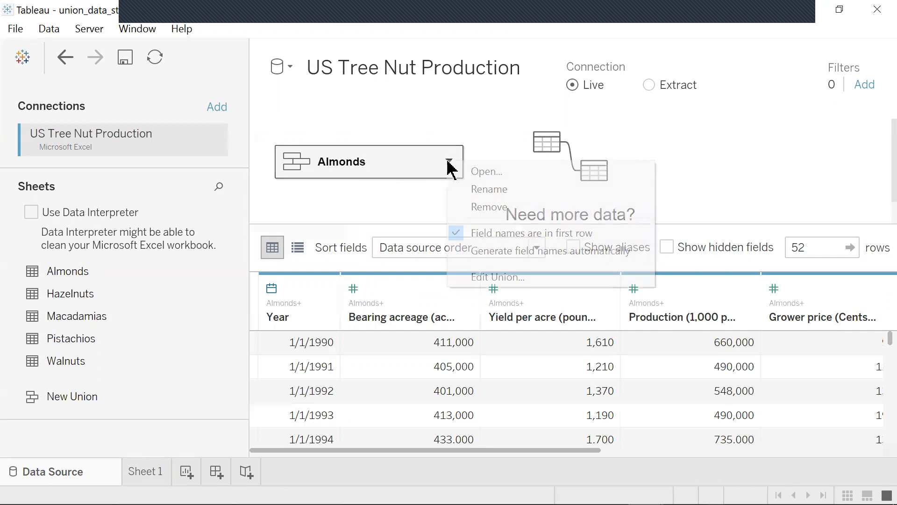
left_click(476, 276)
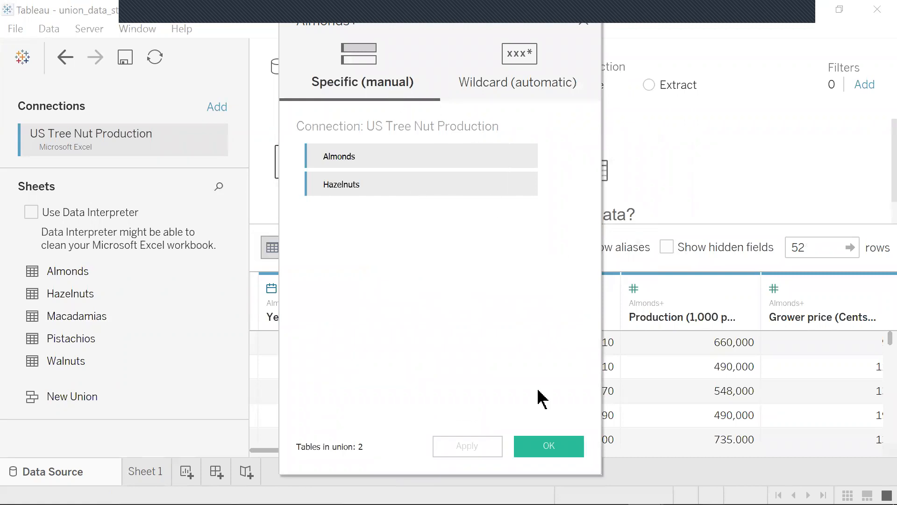
left_click(546, 448)
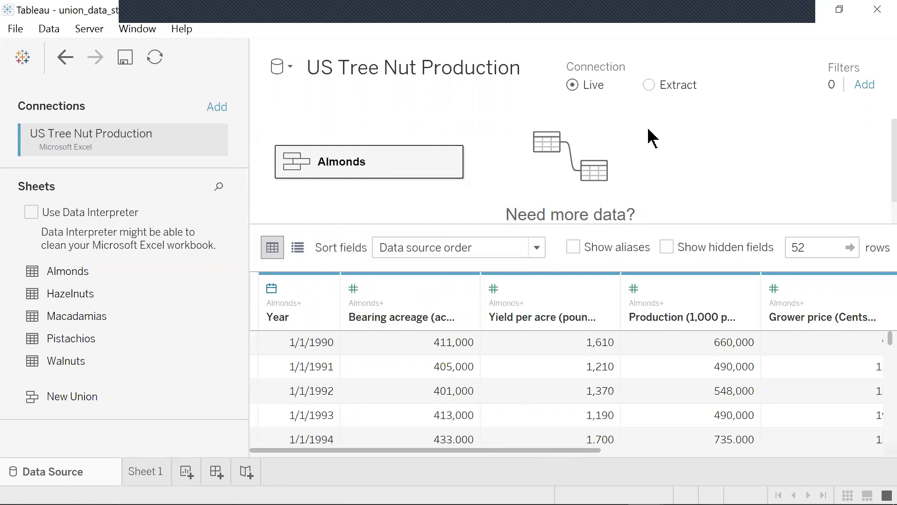
- Edit the union to add the Macadamias, Pistachios and Walnuts sheets
left_click(448, 161)
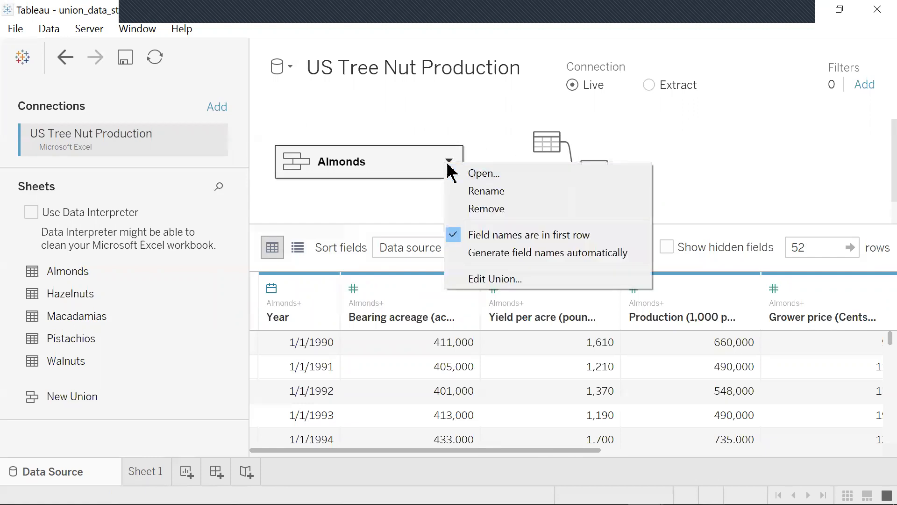
left_click(493, 280)
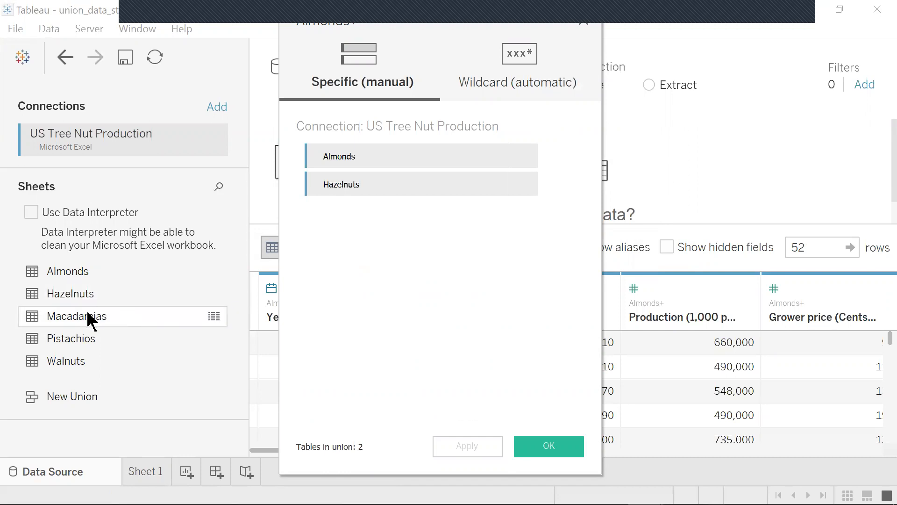
left_click_drag(90, 322, 336, 225)
left_click_drag(102, 336, 329, 269)
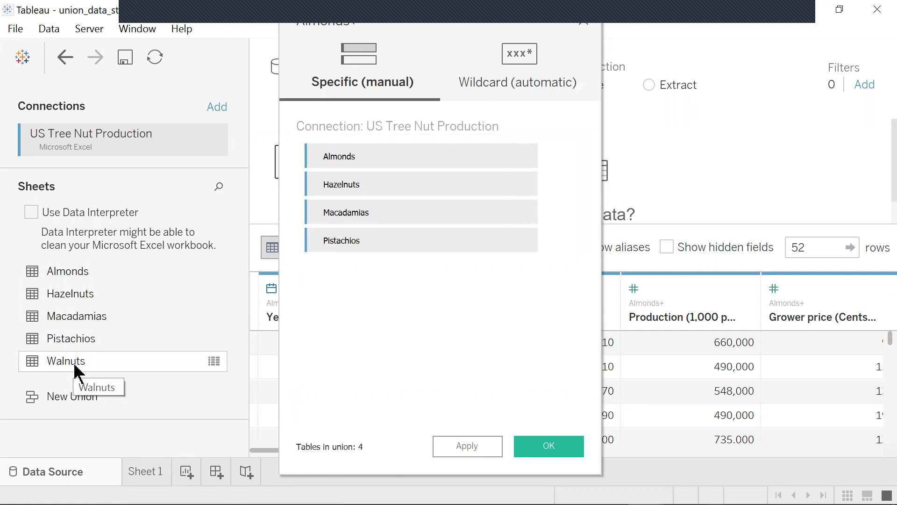
left_click_drag(77, 362, 325, 271)
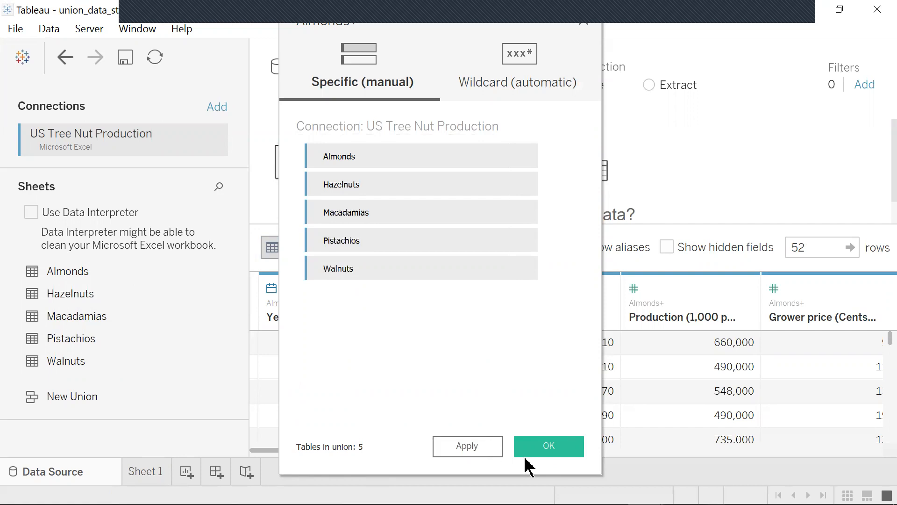
left_click(543, 446)
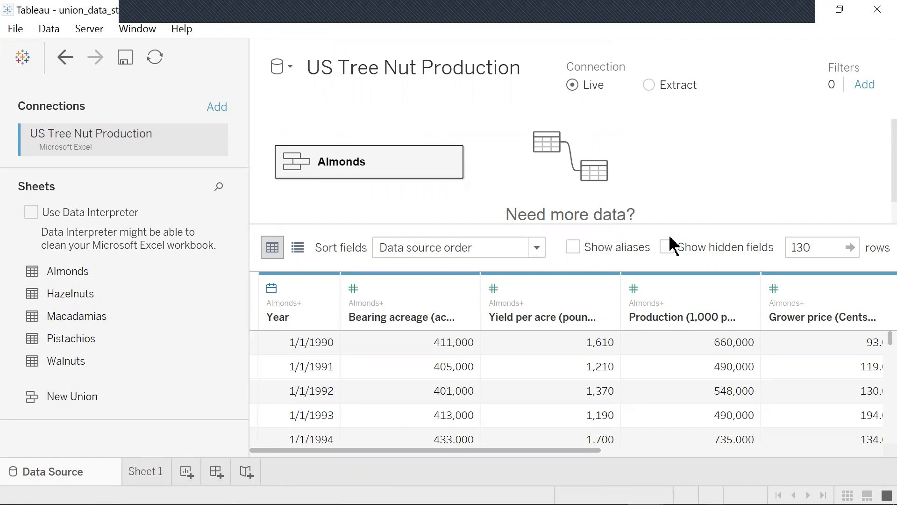
- Examine the Yield per acre (pounds) column and scroll through the union's columns
left_click(592, 321)
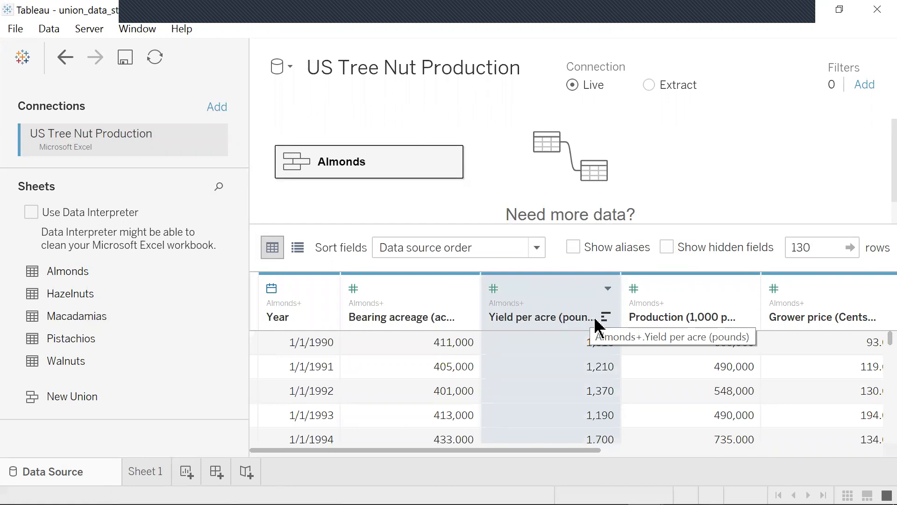
left_click(595, 319)
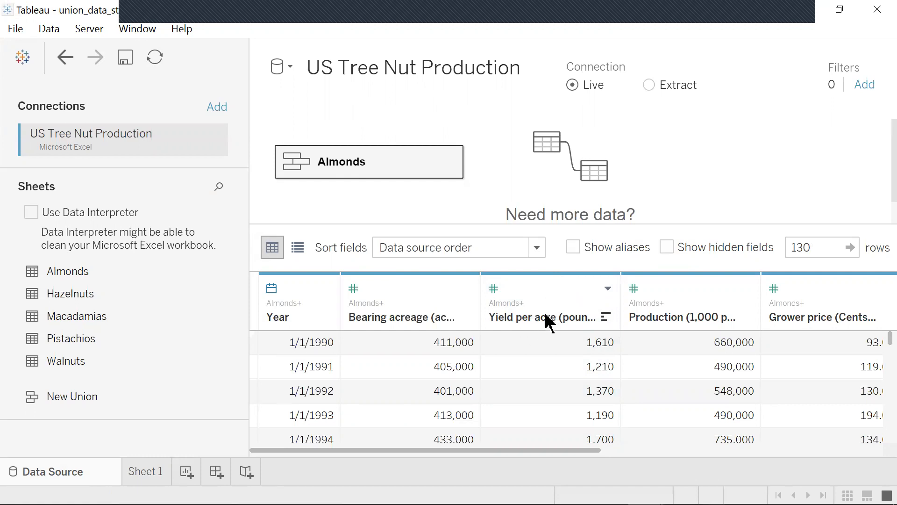
left_click(549, 322)
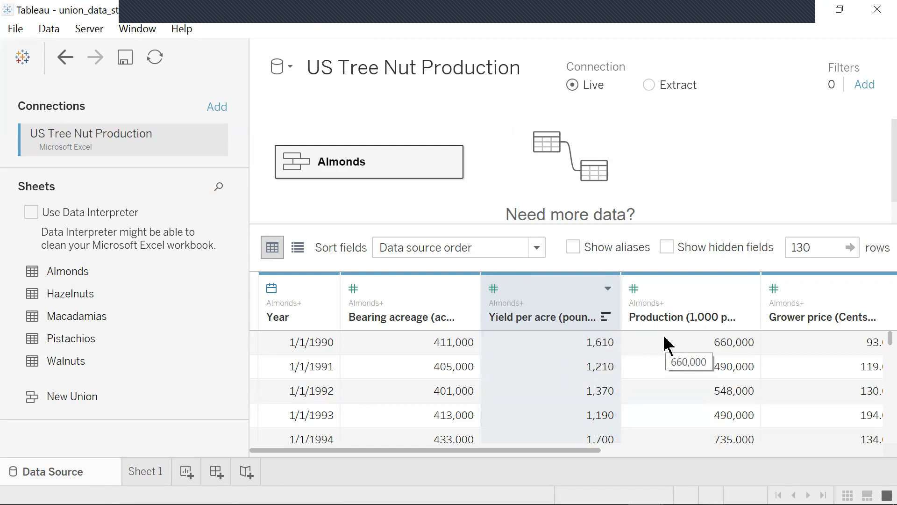
left_click(800, 449)
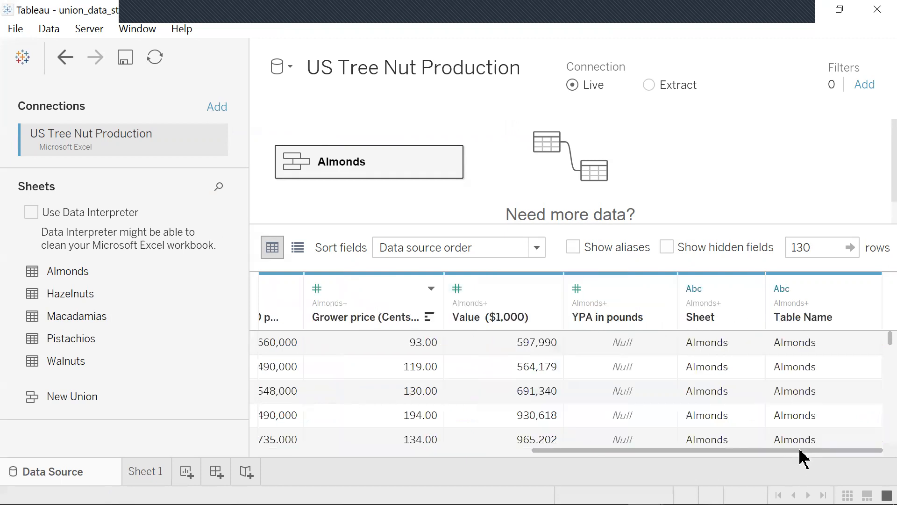
left_click(475, 450)
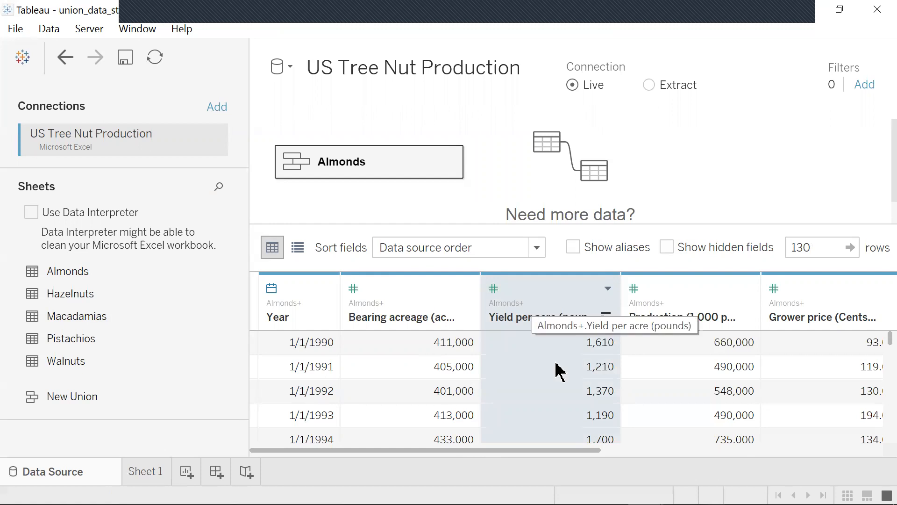
left_click(757, 450)
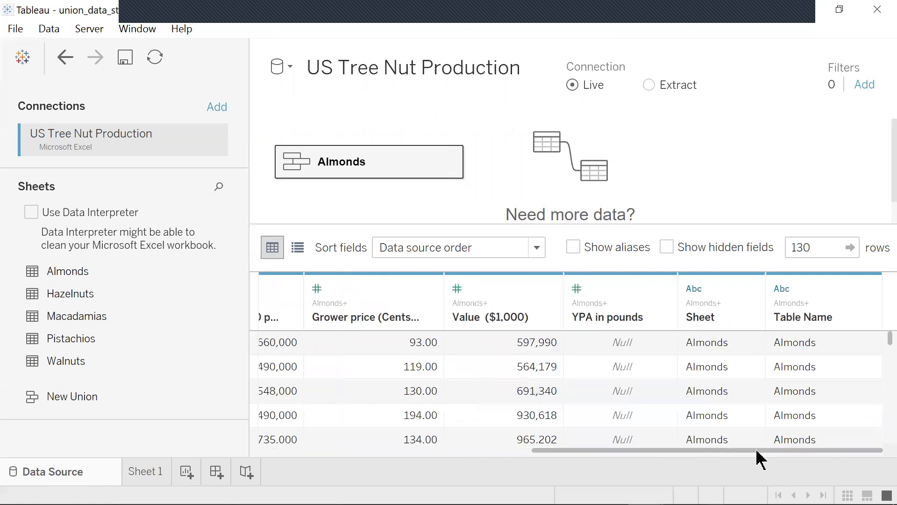
- Merge the YPA in pounds and Yield per acre (pounds) columns into one field with Merge Mismatched Fields
left_click(623, 306)
left_click_drag(602, 448, 452, 461)
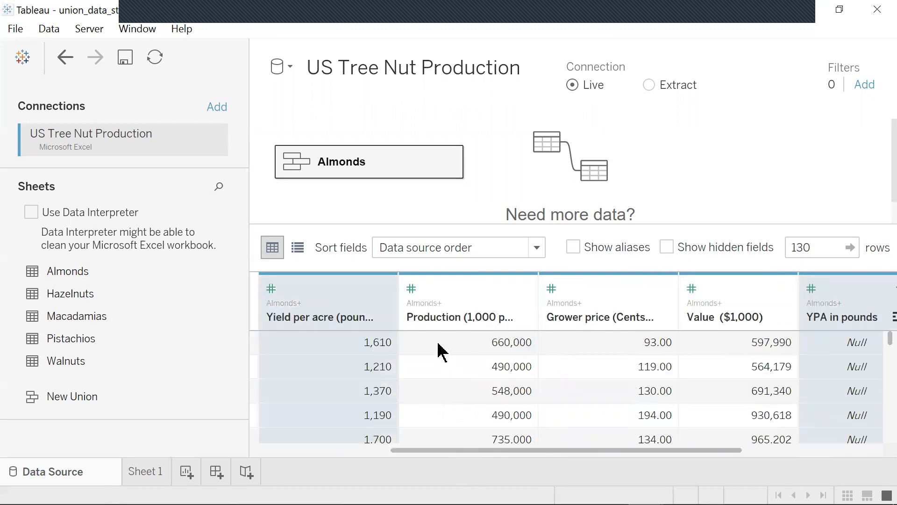
right_click(372, 303)
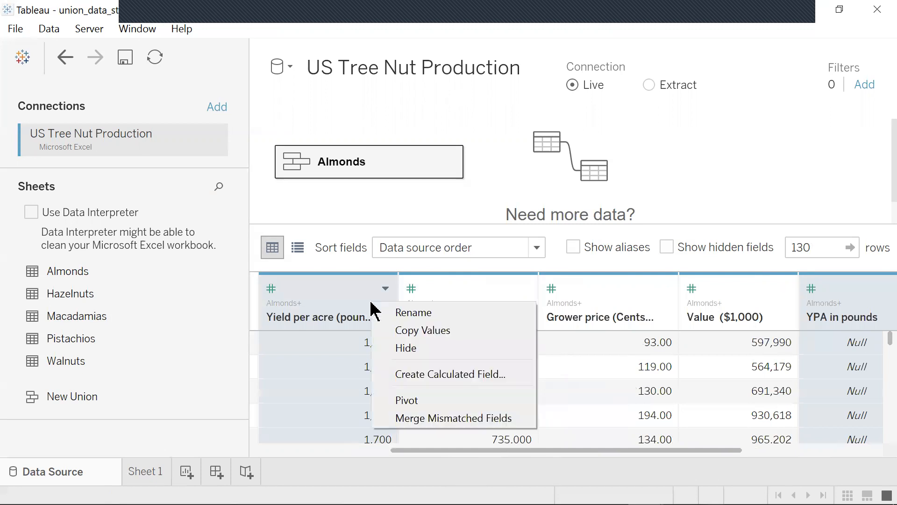
left_click(438, 419)
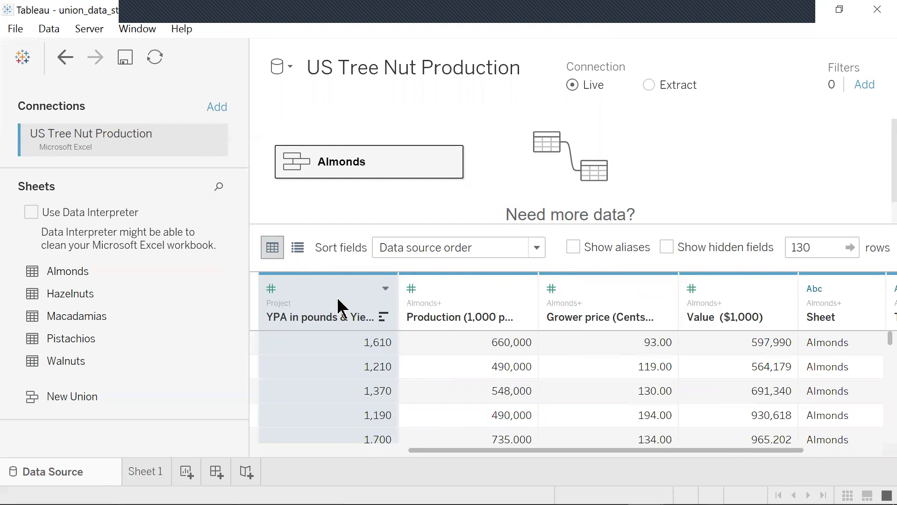
- Rename the merged field to Yield per acre (pounds)
right_click(330, 323)
left_click(368, 327)
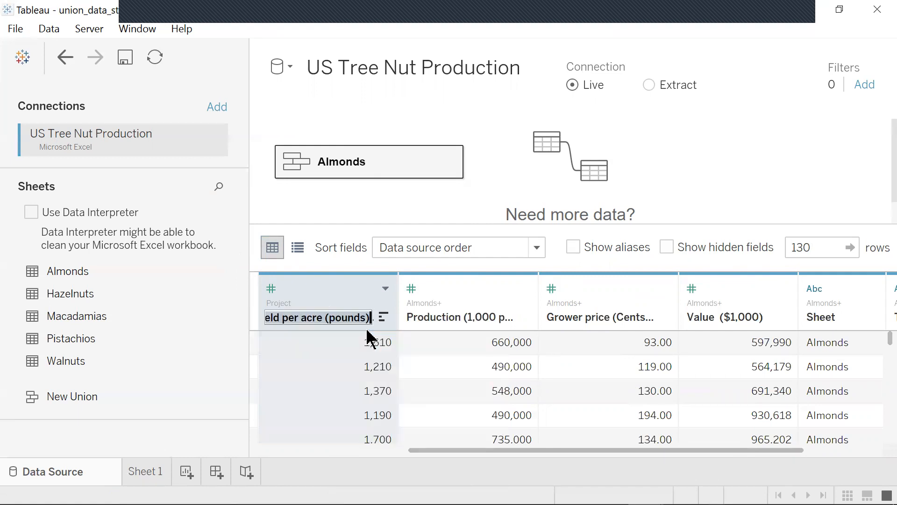
left_click(286, 317)
key("Left")
key("Left")
key("Left")
key("Left")
key("Left")
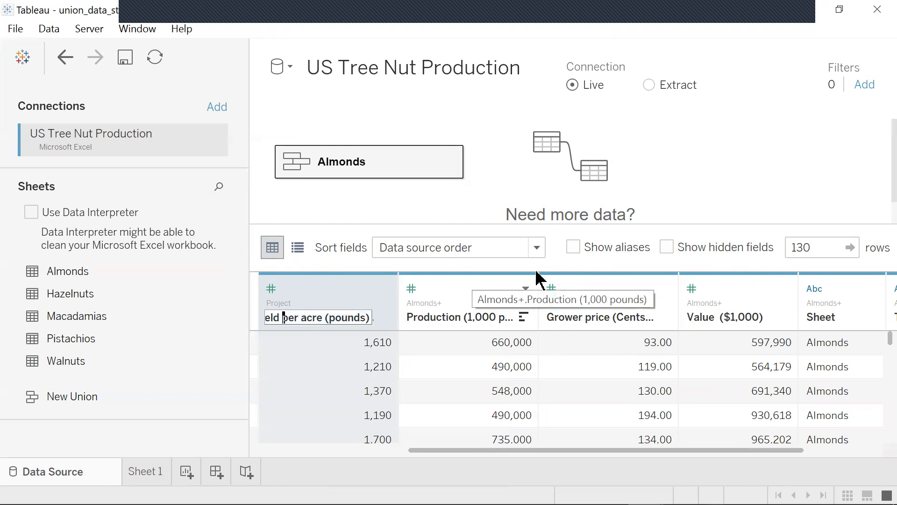
key("Left")
key("Left")
key("Left")
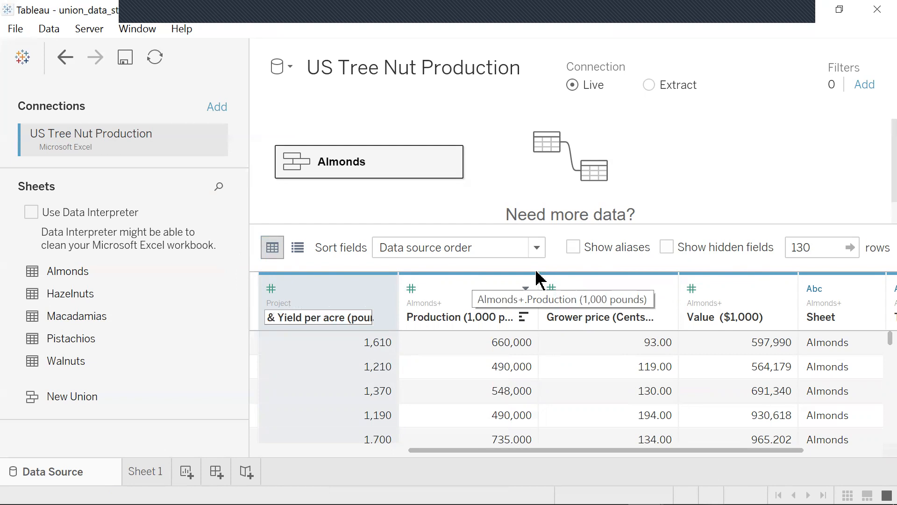
key("Delete")
key("Delete")
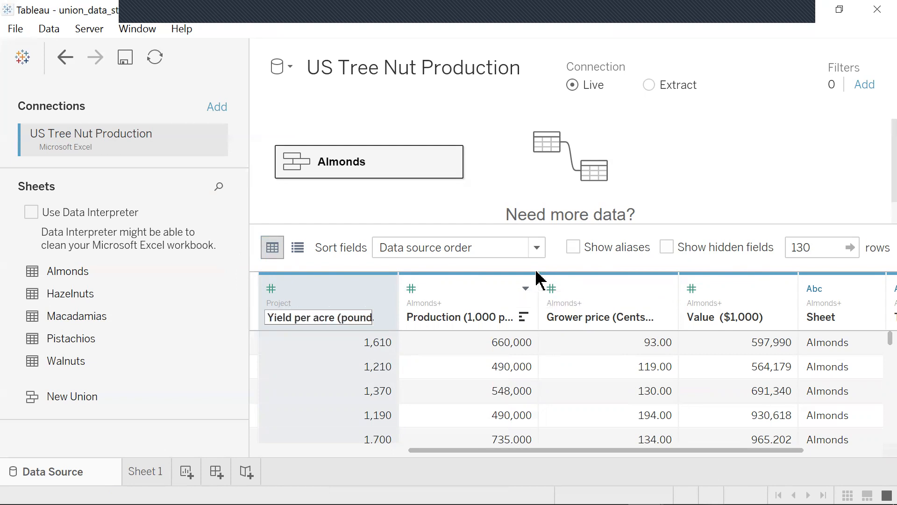
key("Return")
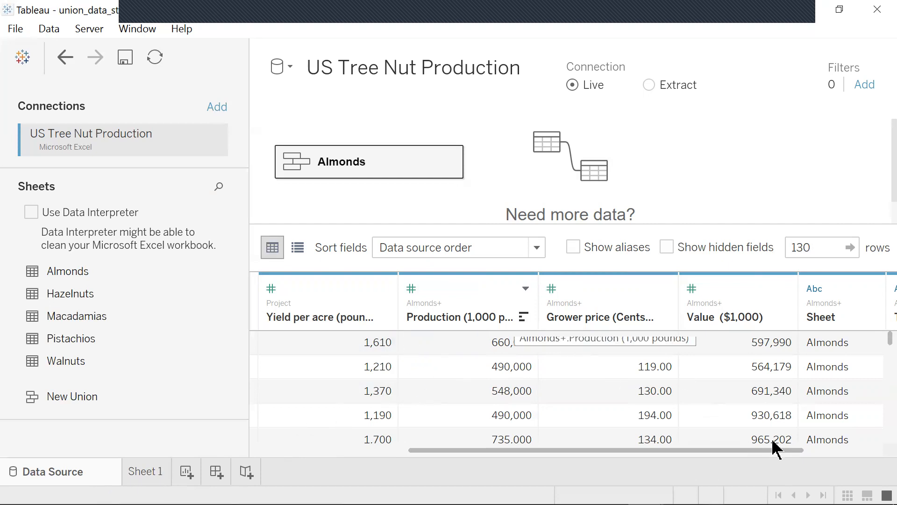
- Rename the Sheet column to Tree Nut variety
left_click(834, 322)
right_click(834, 324)
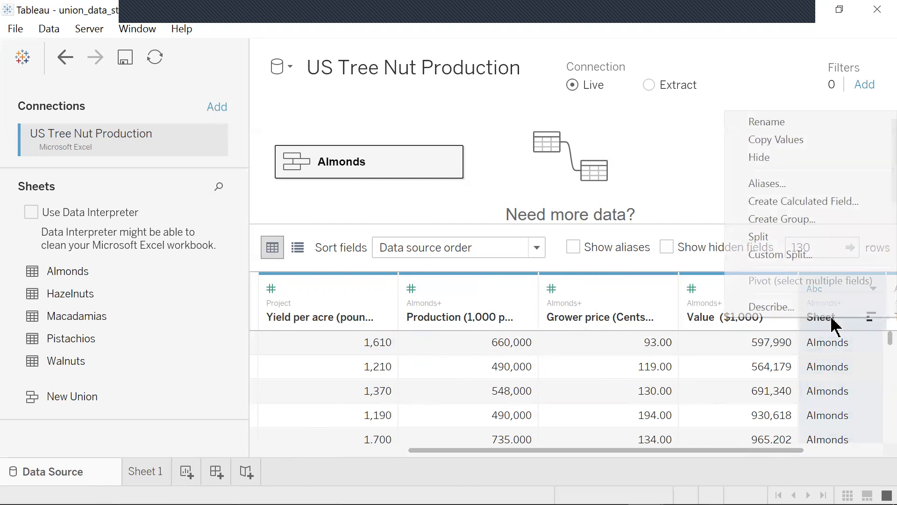
left_click(778, 122)
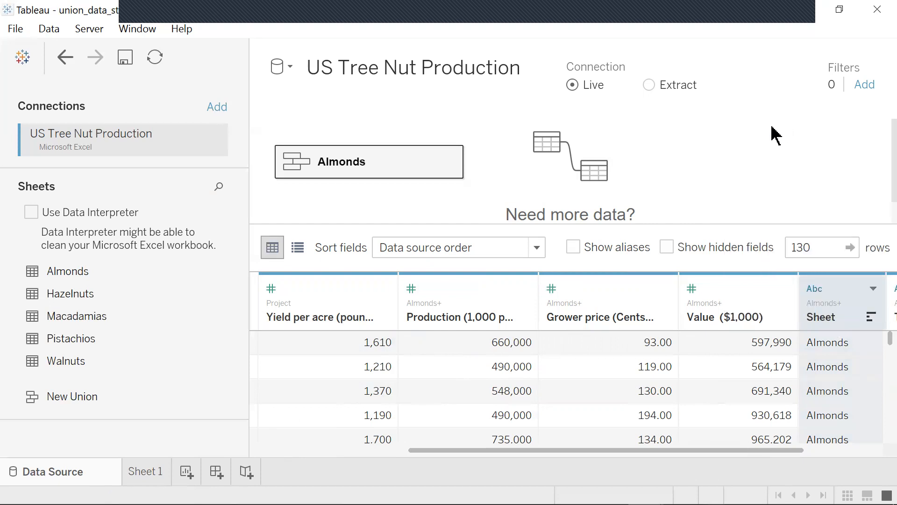
right_click(835, 316)
left_click(772, 122)
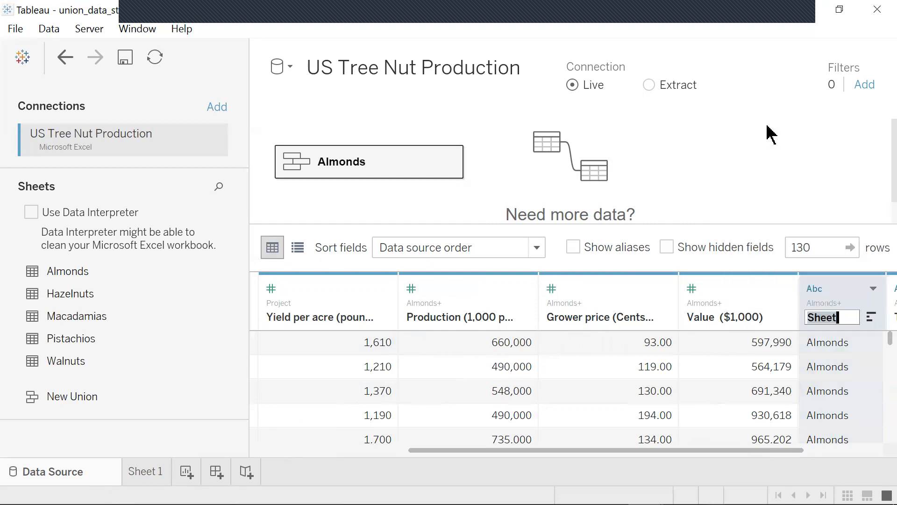
type("Tre")
type("e Nut")
type(" variety")
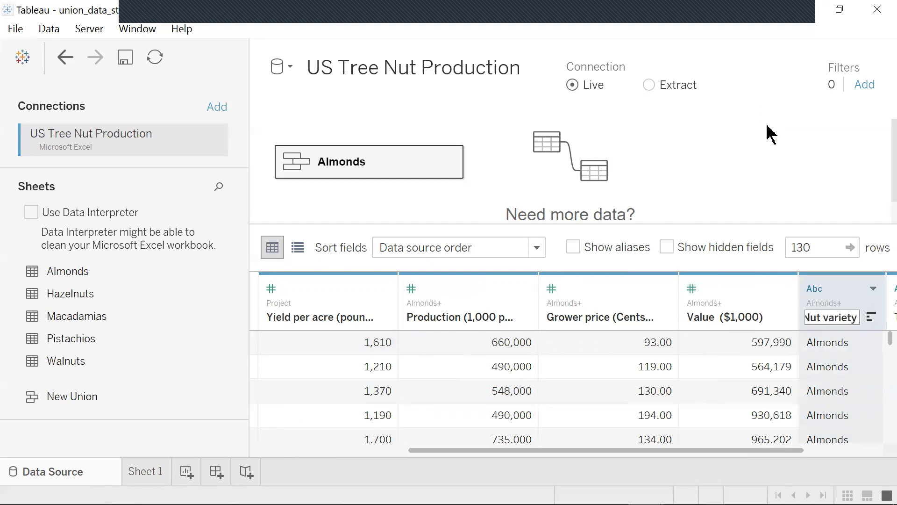
key("Return")
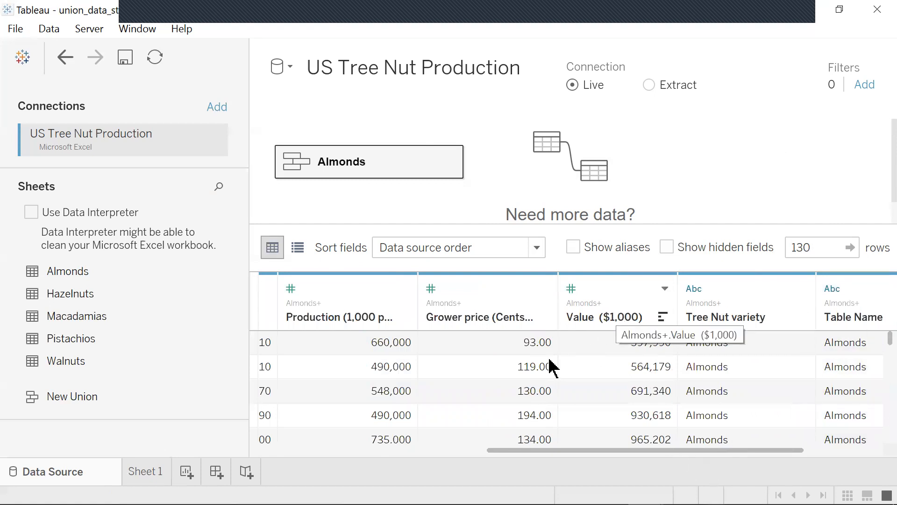
- Open Sheet 1, add a new worksheet, and return to Sheet 1
left_click(150, 483)
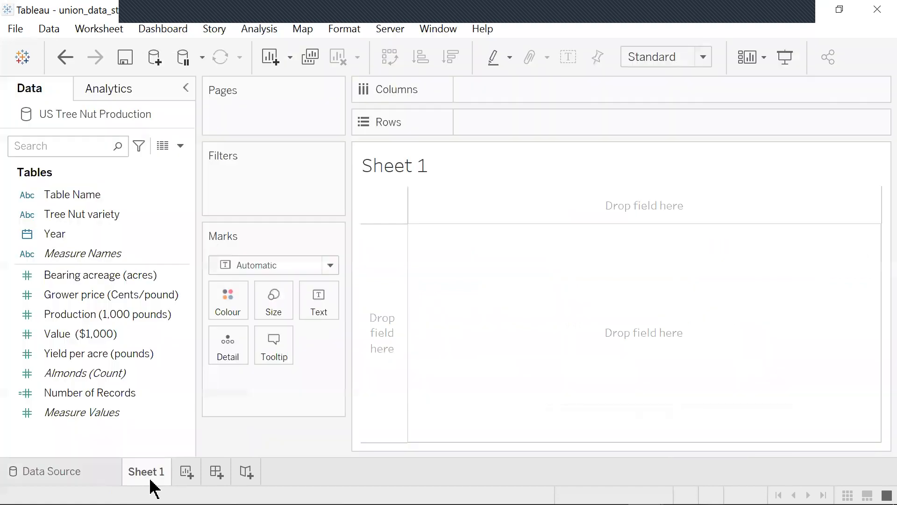
left_click(131, 373)
left_click(186, 472)
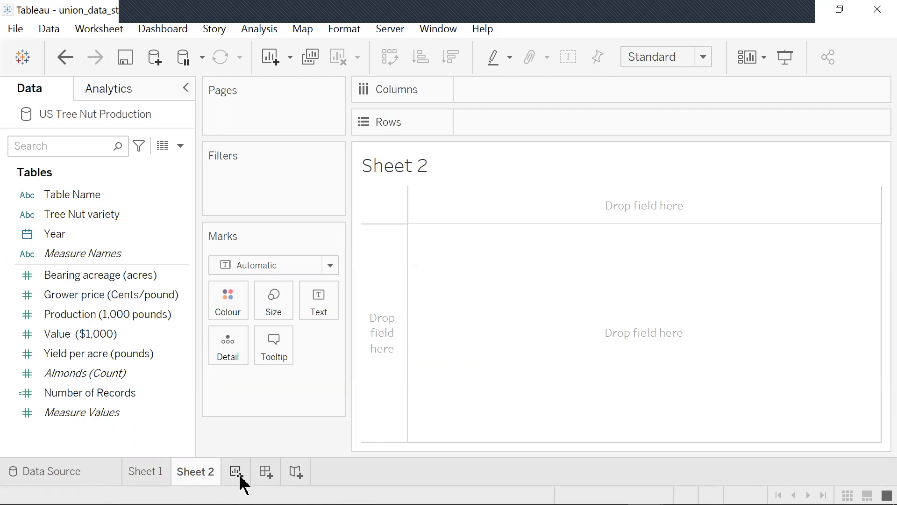
left_click(145, 472)
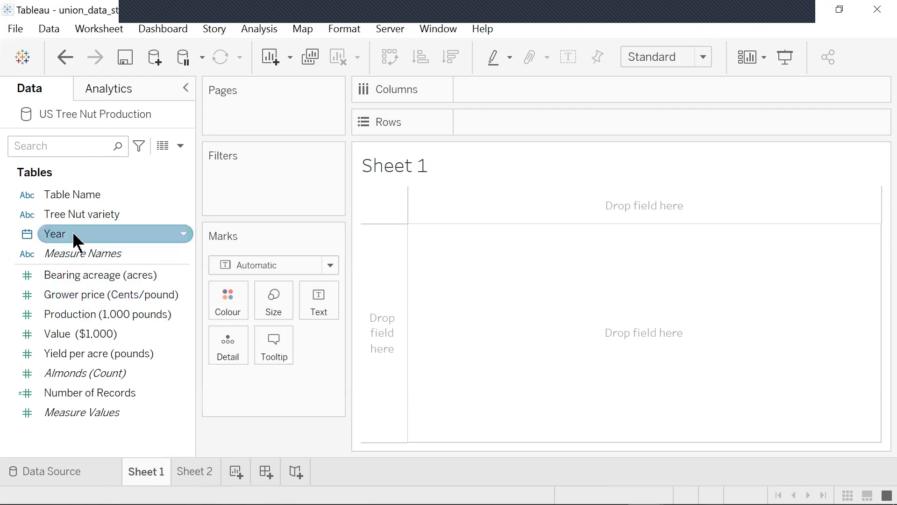
- Build a line chart with Year on Columns and Yield per acre and Bearing acreage on Rows
mouse_move(92, 236)
left_mouse_down()
mouse_move(518, 65)
mouse_move(490, 101)
left_mouse_up()
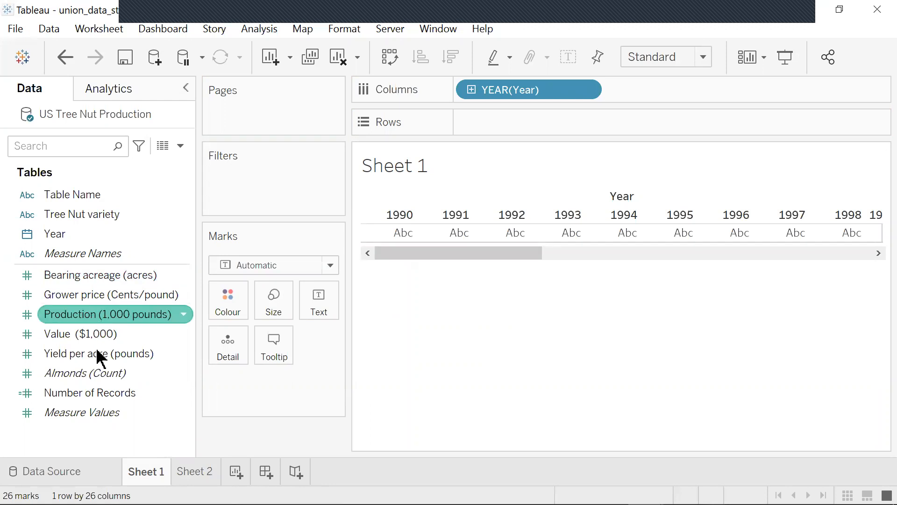
left_click_drag(98, 363, 517, 127)
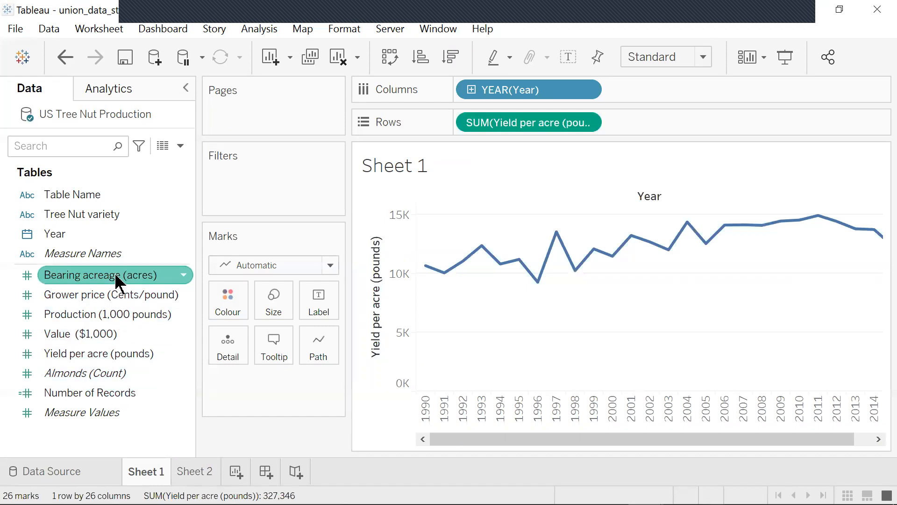
left_click_drag(125, 280, 697, 119)
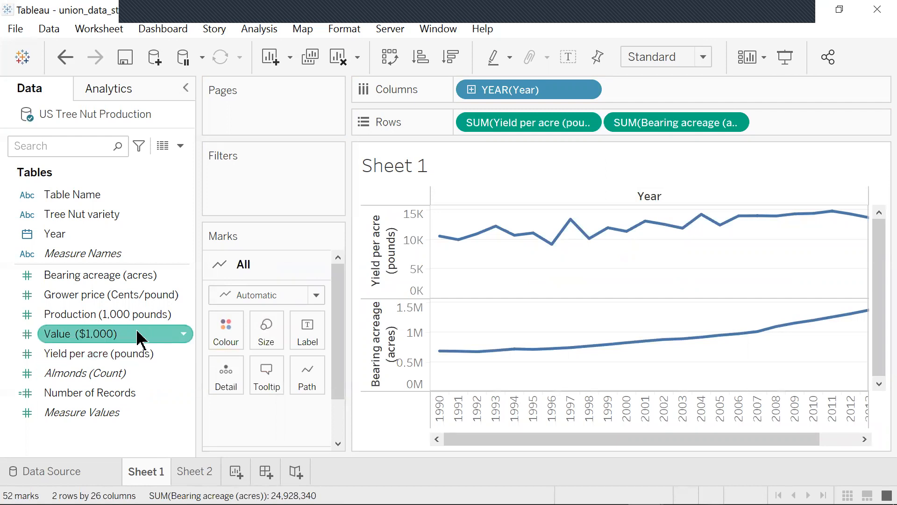
- Label the lines by Tree Nut variety and review the label settings
left_click_drag(148, 220, 535, 163)
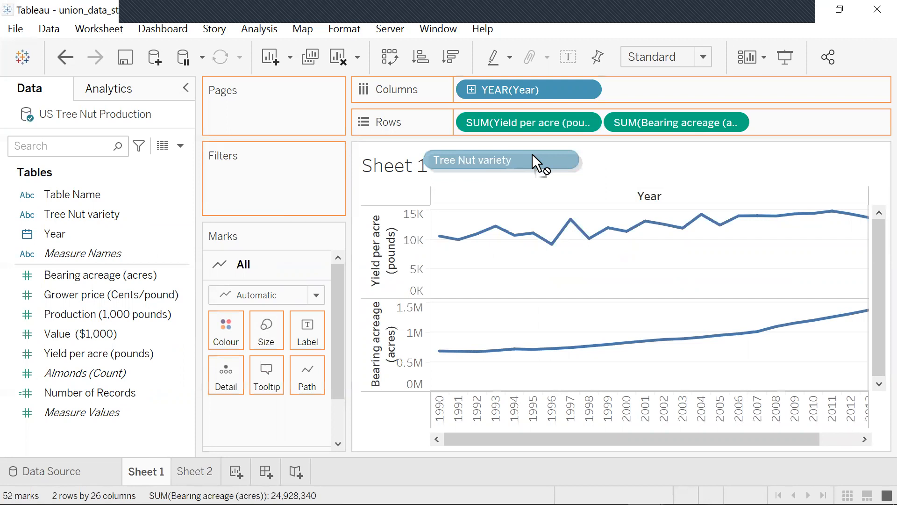
left_click_drag(532, 154, 293, 333)
left_click(295, 334)
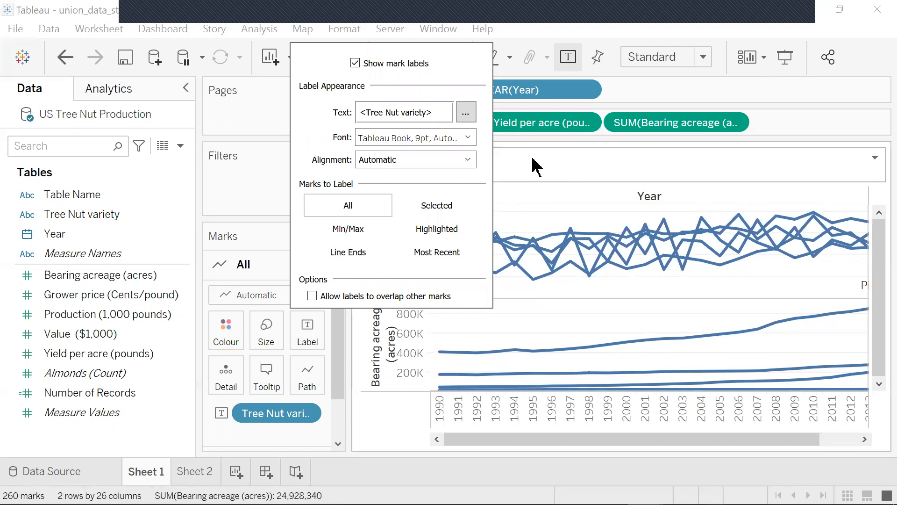
left_click(554, 185)
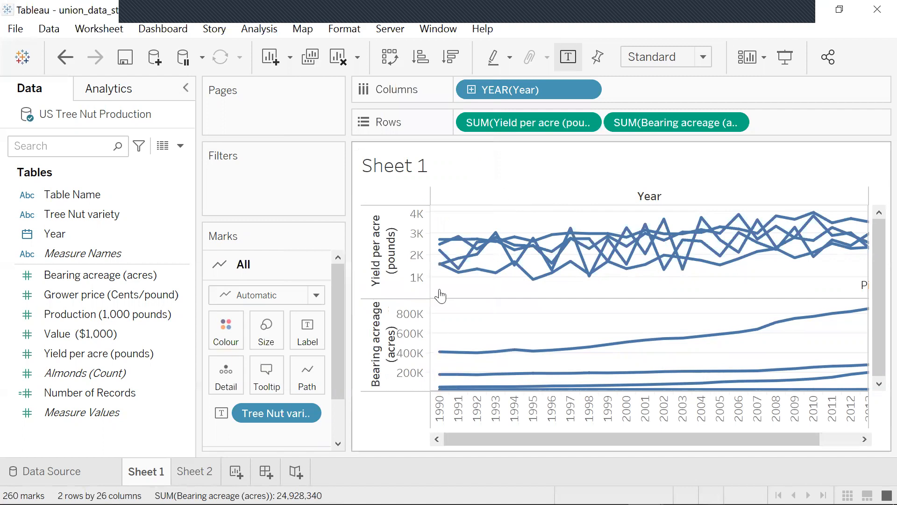
- Reorder the Rows so Yield per acre comes after Bearing acreage
mouse_move(367, 341)
left_mouse_down()
mouse_move(372, 227)
mouse_move(364, 239)
mouse_move(369, 340)
left_mouse_up()
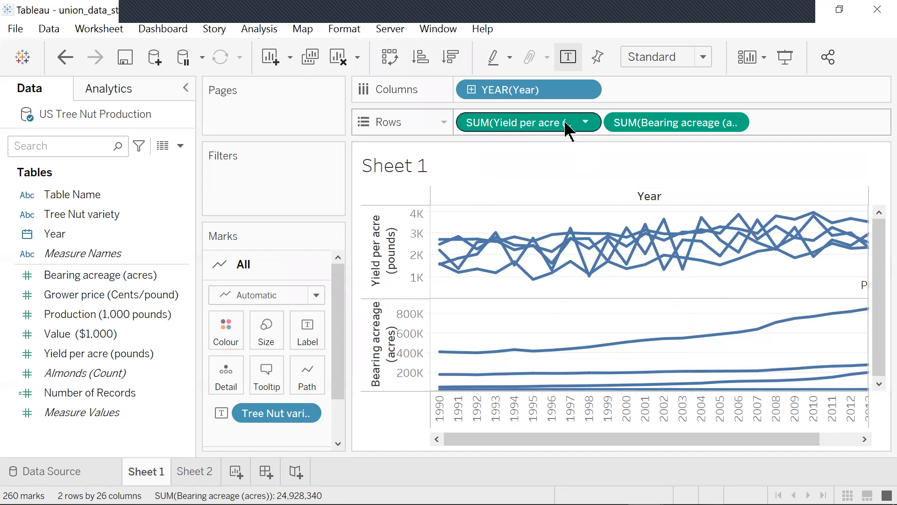
left_click_drag(568, 132, 863, 134)
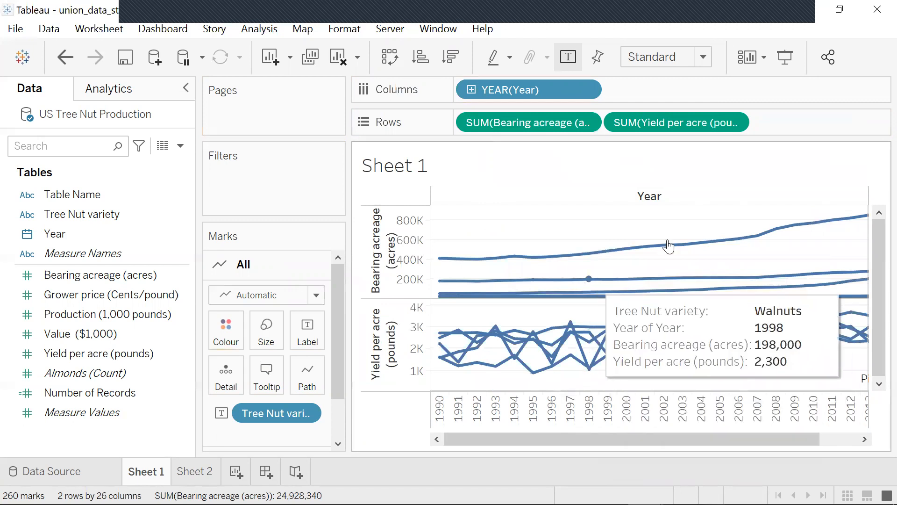
- Fit the chart to Entire View and move Tree Nut variety onto Colour
left_click(703, 58)
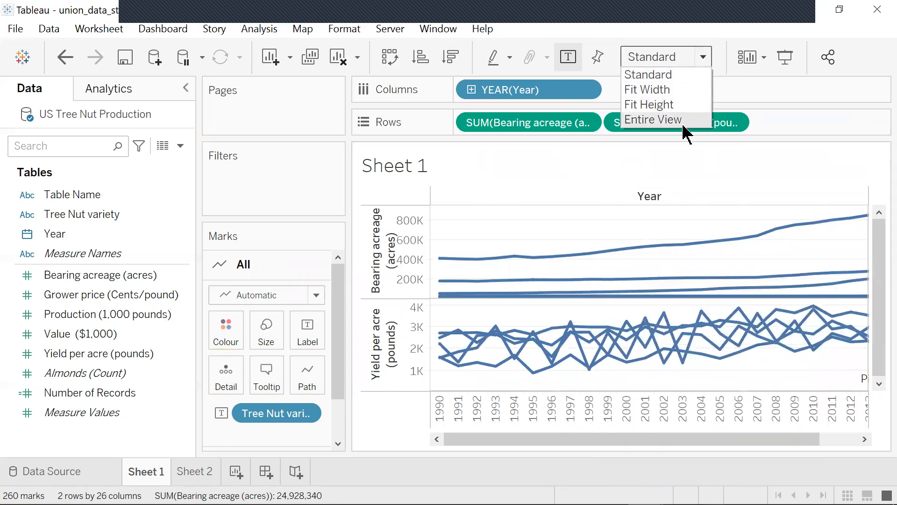
left_click(688, 148)
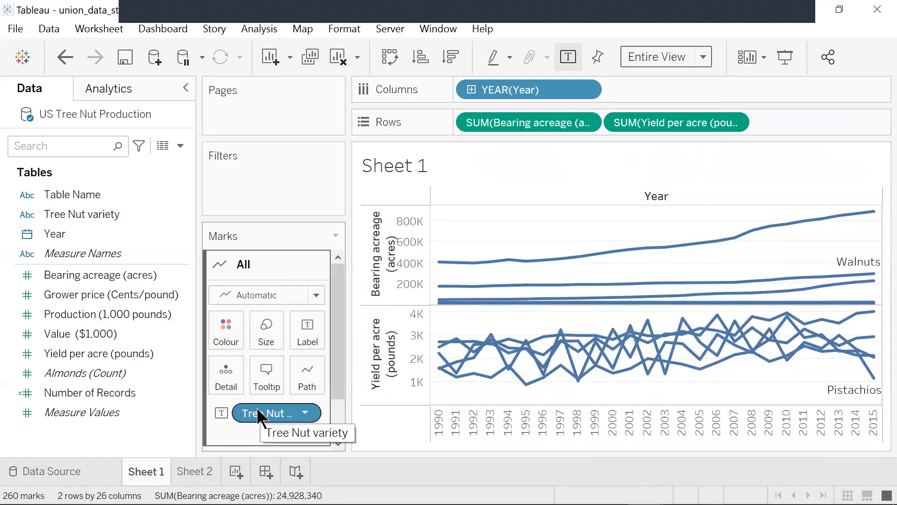
left_click_drag(259, 414, 226, 326)
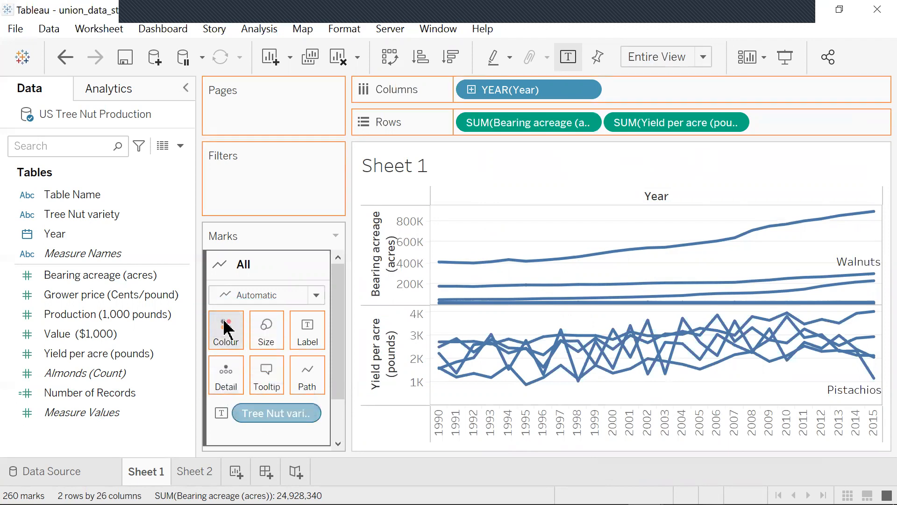